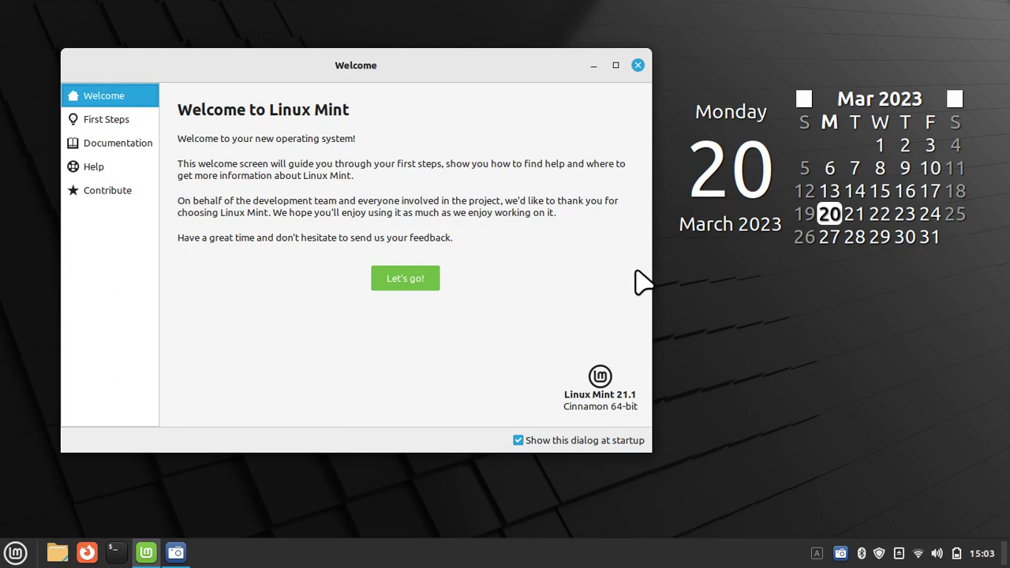
# Close the Welcome window and check the contents of the usbbackup drive in the file manager
pyautogui.click(638, 66)
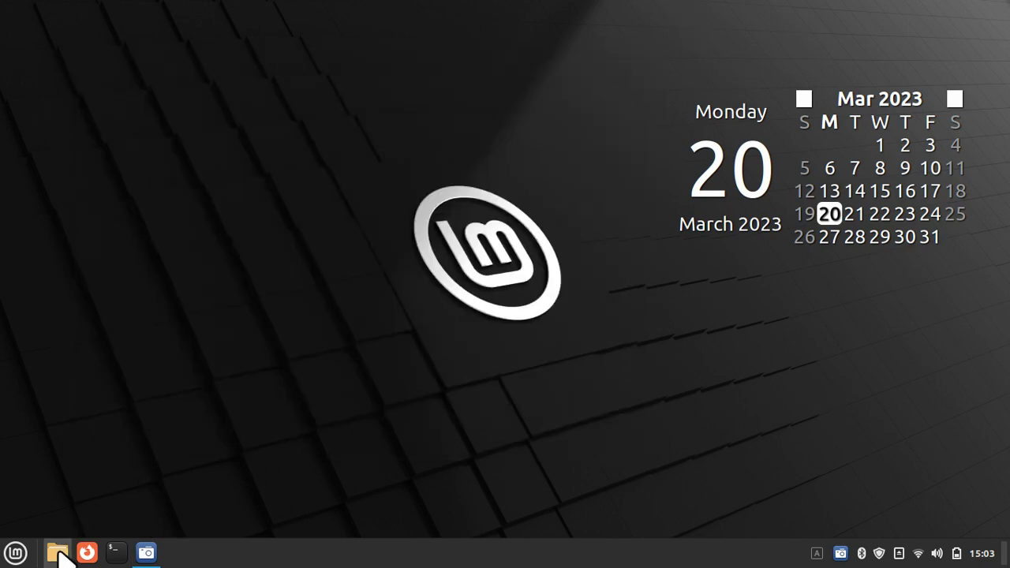
pyautogui.click(59, 553)
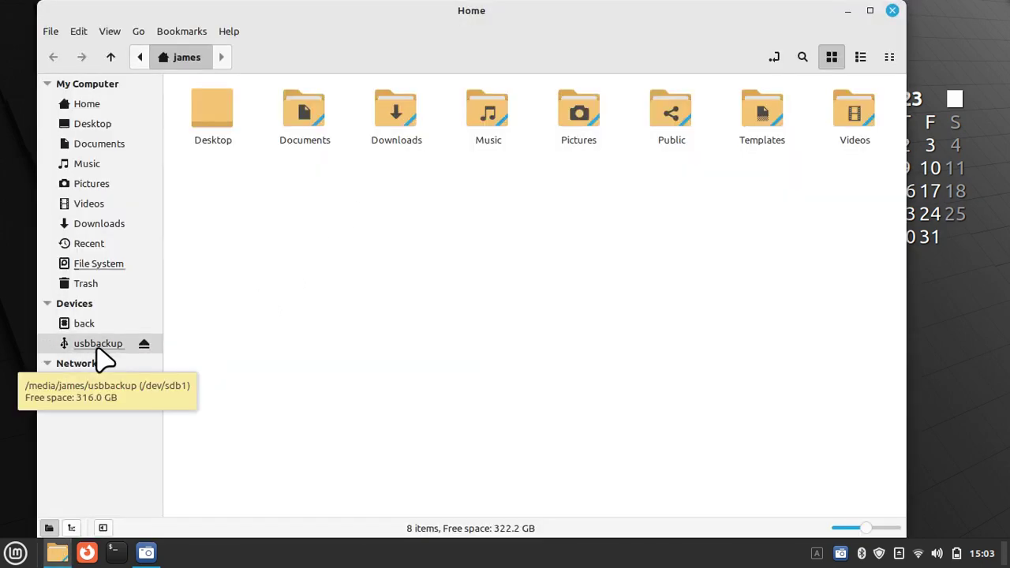
pyautogui.click(99, 347)
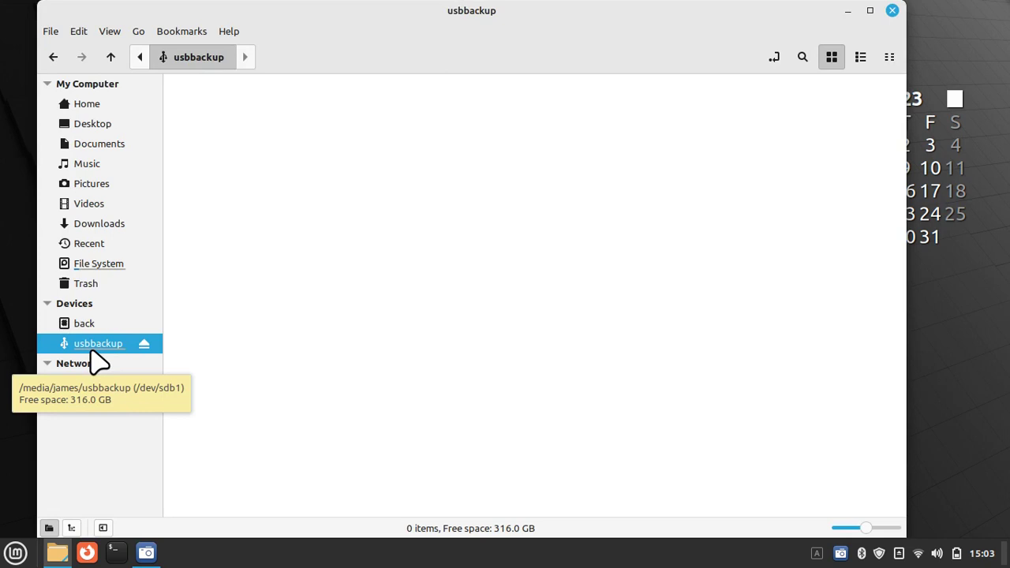
pyautogui.click(889, 10)
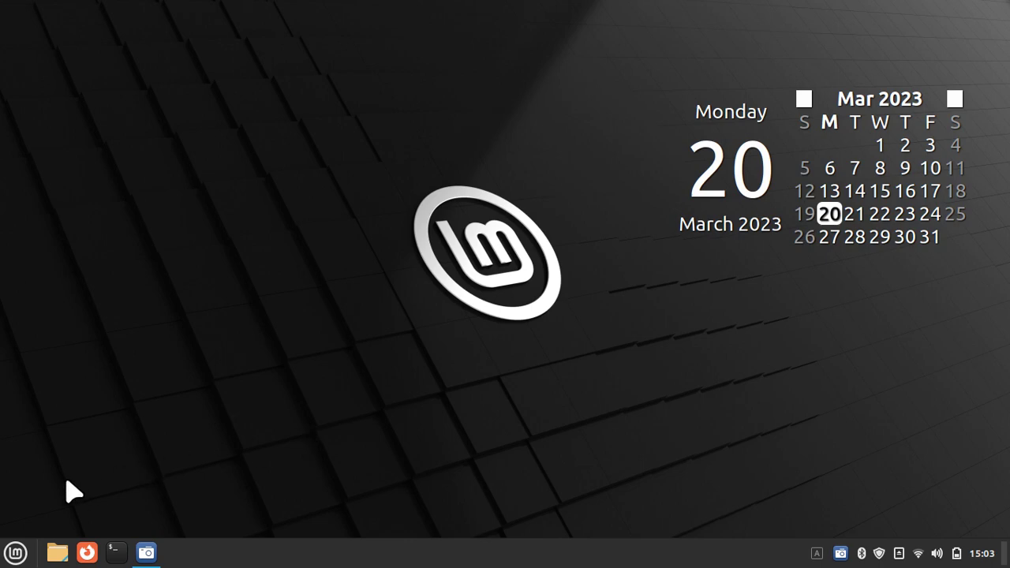
# Open the Disks utility and view its version information
pyautogui.click(16, 552)
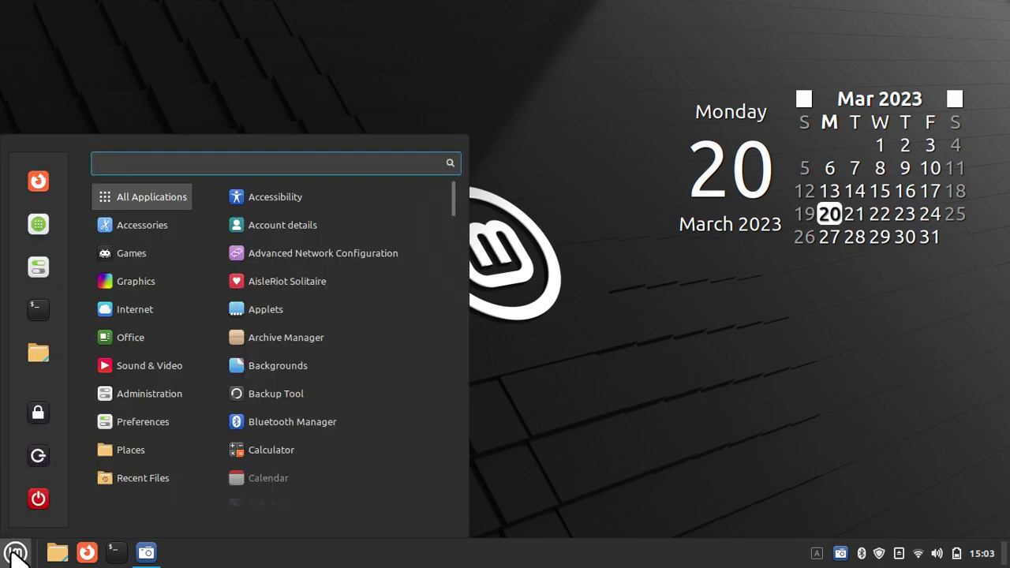
pyautogui.write('d')
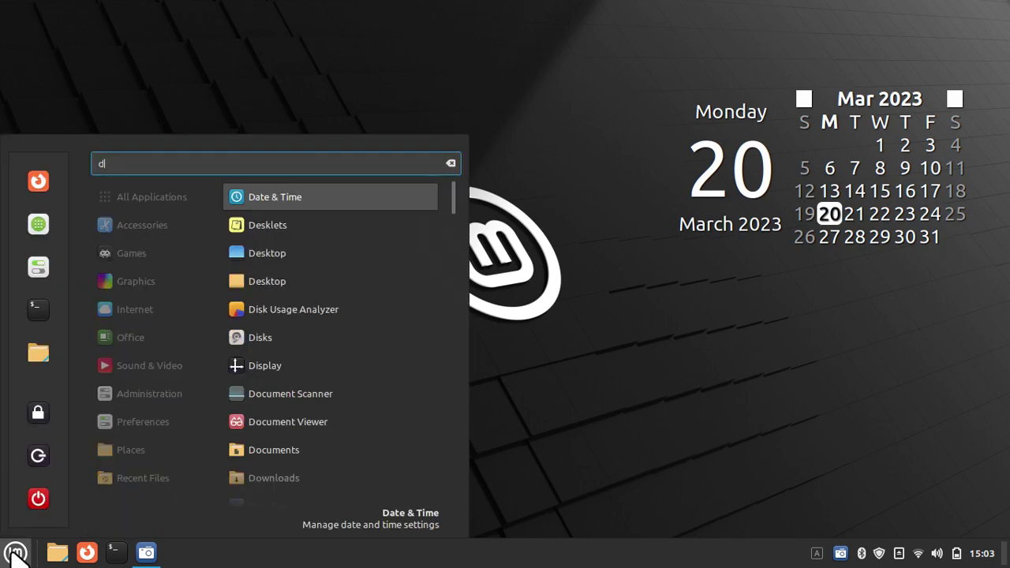
pyautogui.click(276, 336)
pyautogui.click(300, 63)
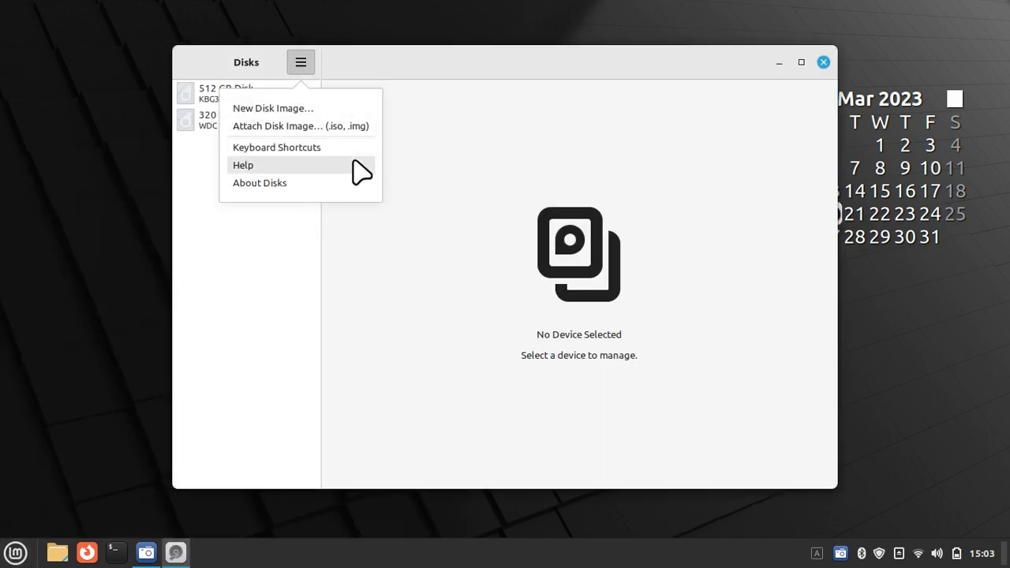
pyautogui.click(297, 187)
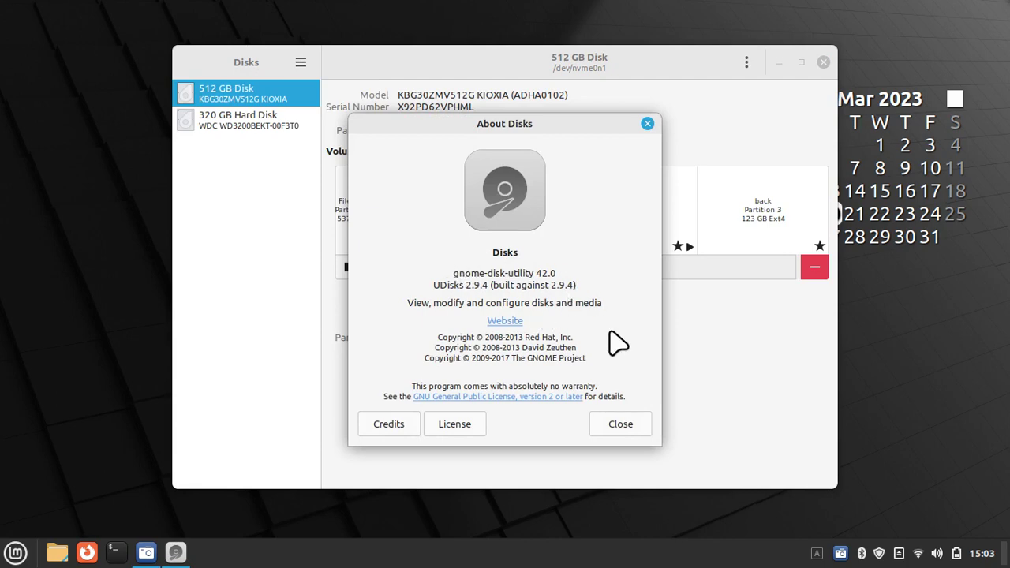
pyautogui.click(619, 424)
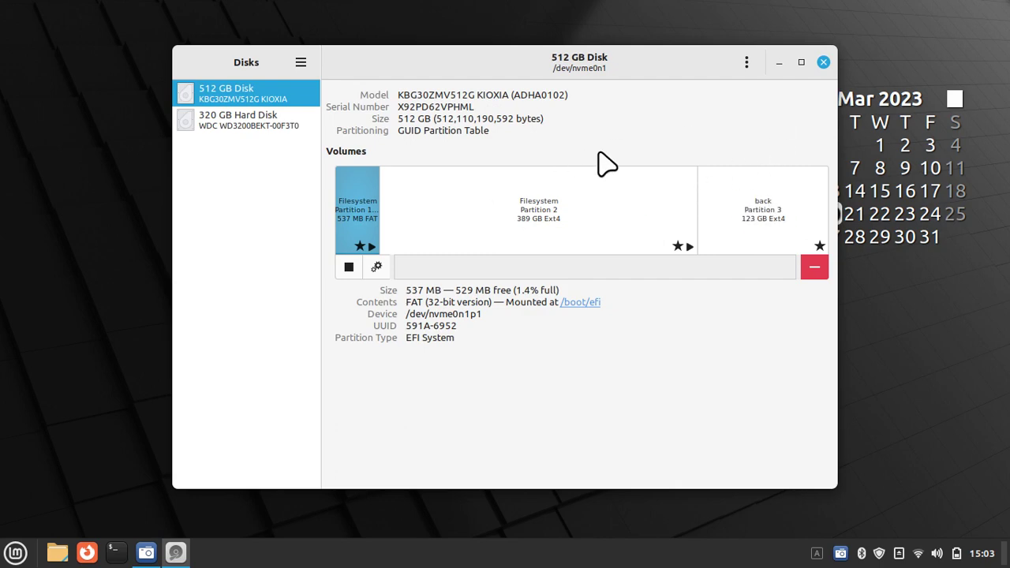
# Delete the usbbackup partition from the 320 GB hard disk
pyautogui.click(237, 132)
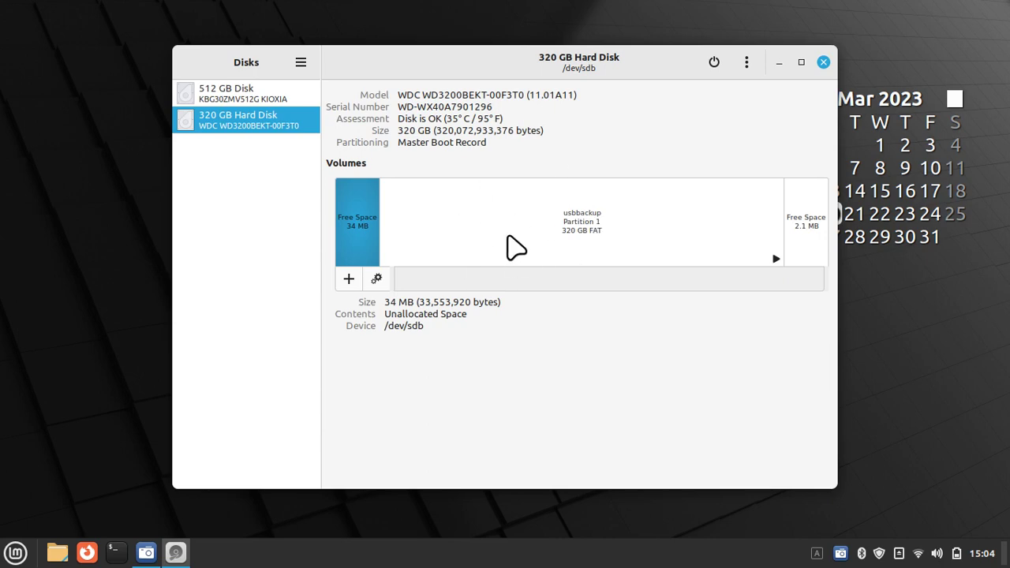
pyautogui.click(576, 229)
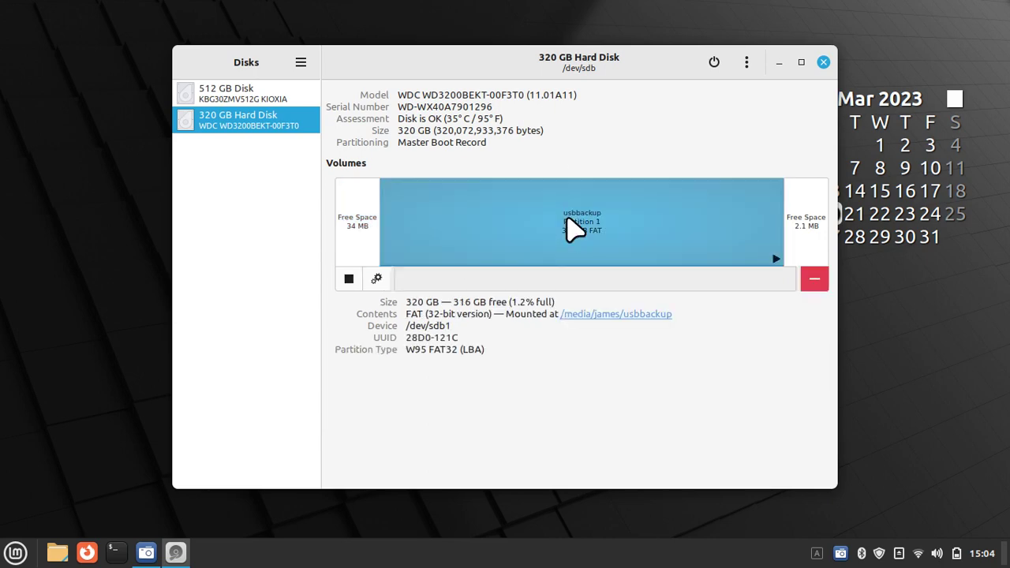
pyautogui.click(815, 278)
pyautogui.click(588, 380)
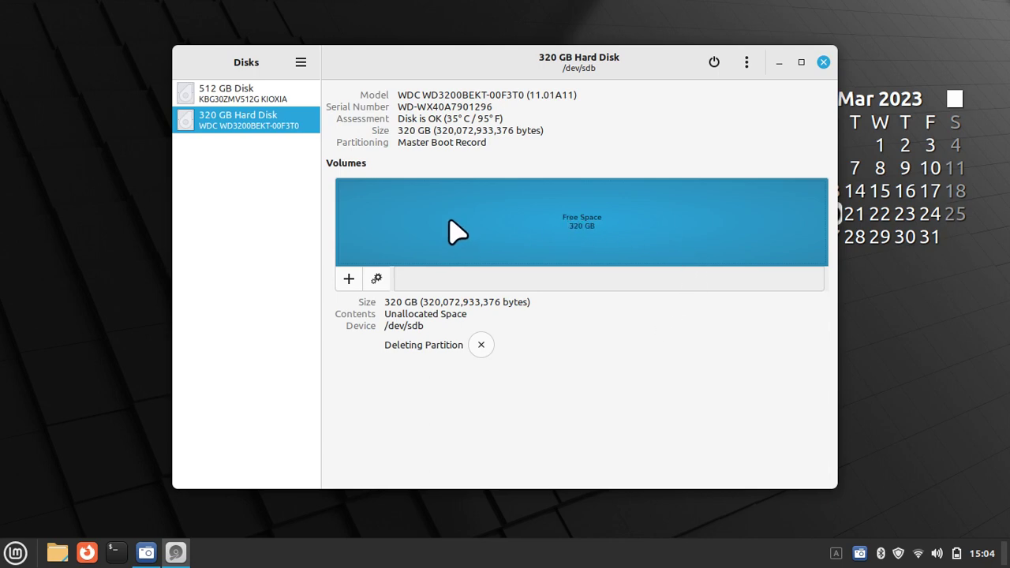
# Check the file manager's device list for usbbackup, and compare the volumes of the 512 GB and 320 GB disks in Disks
pyautogui.click(58, 553)
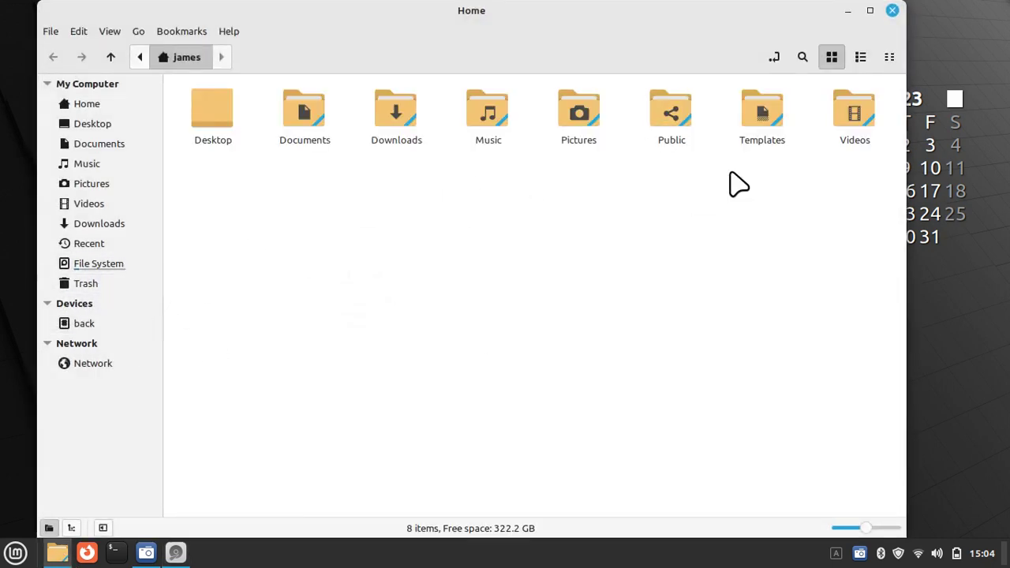
pyautogui.click(893, 11)
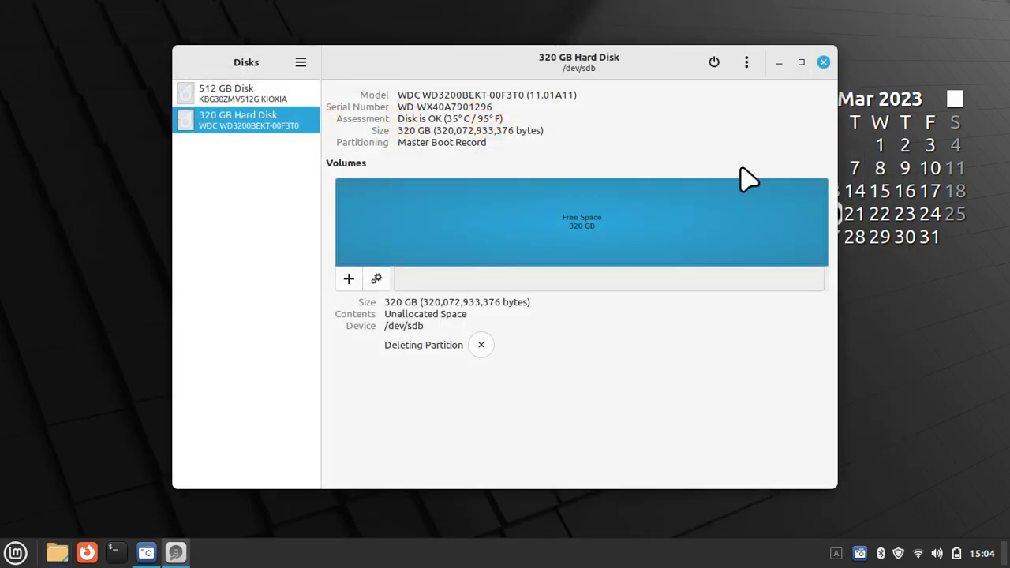
pyautogui.click(314, 95)
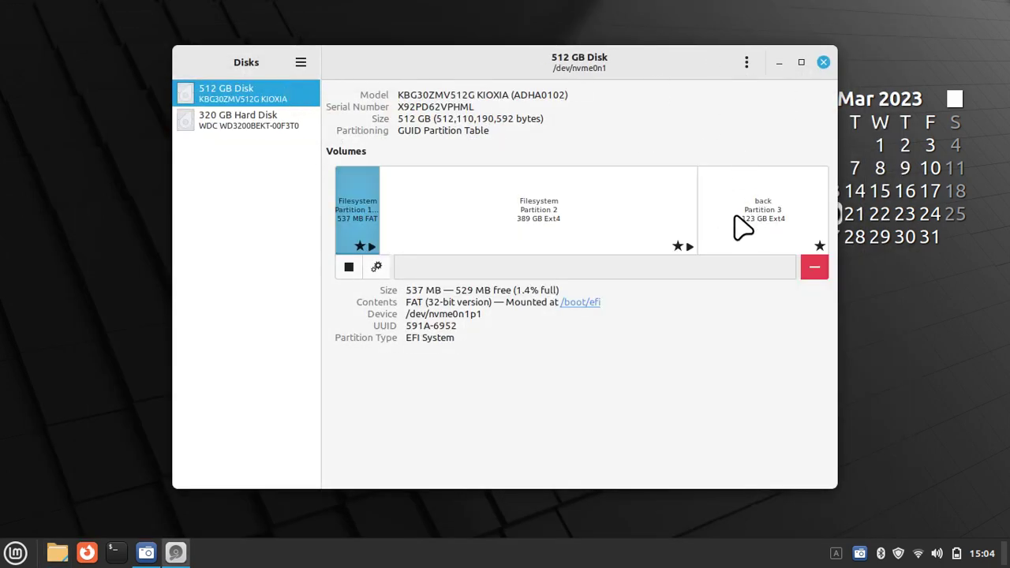
pyautogui.click(269, 130)
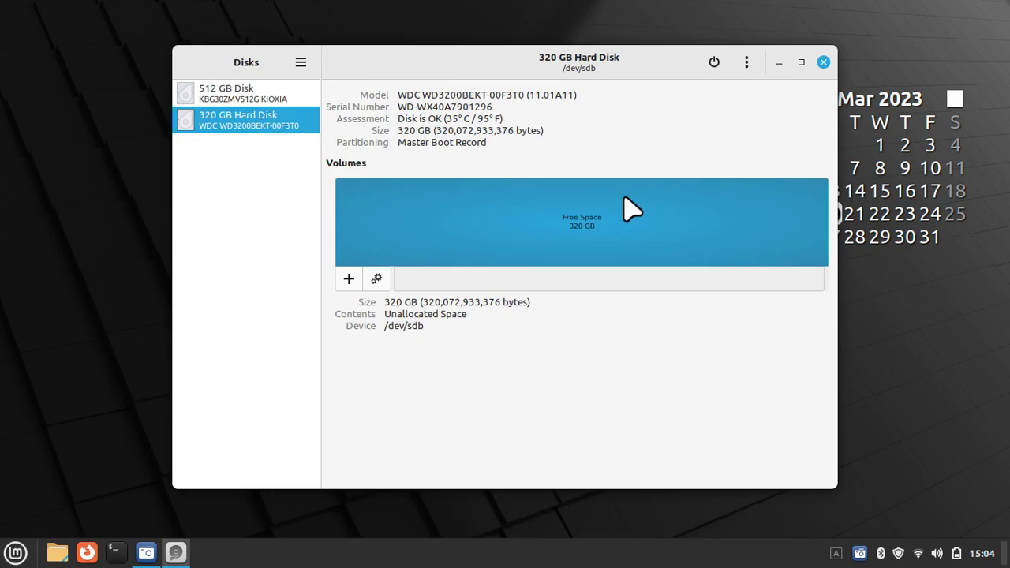
# Create a full-size 320 GB partition on the 320 GB hard disk, named usbbackup and formatted as FAT for all systems and devices
pyautogui.click(349, 278)
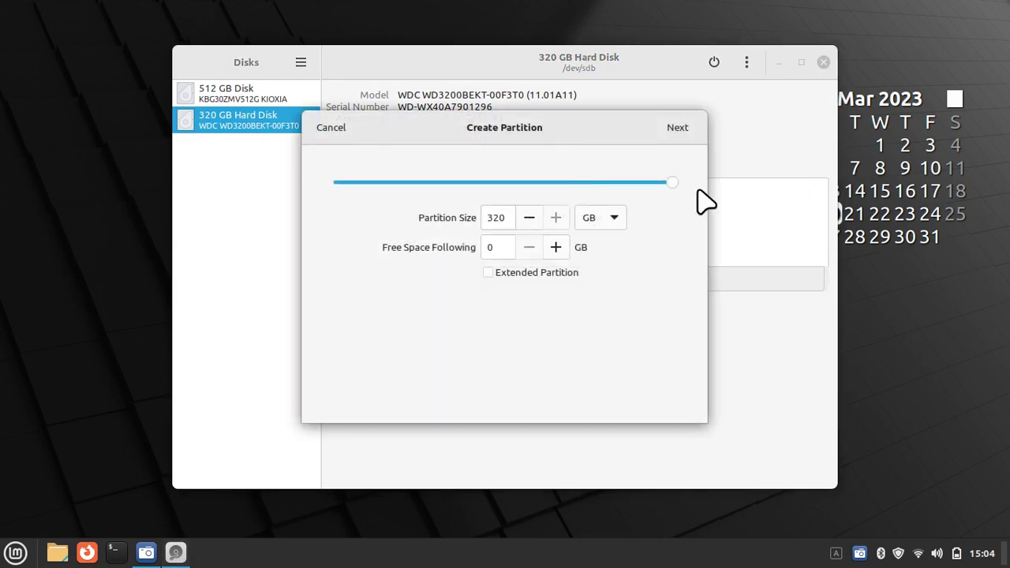
pyautogui.click(675, 128)
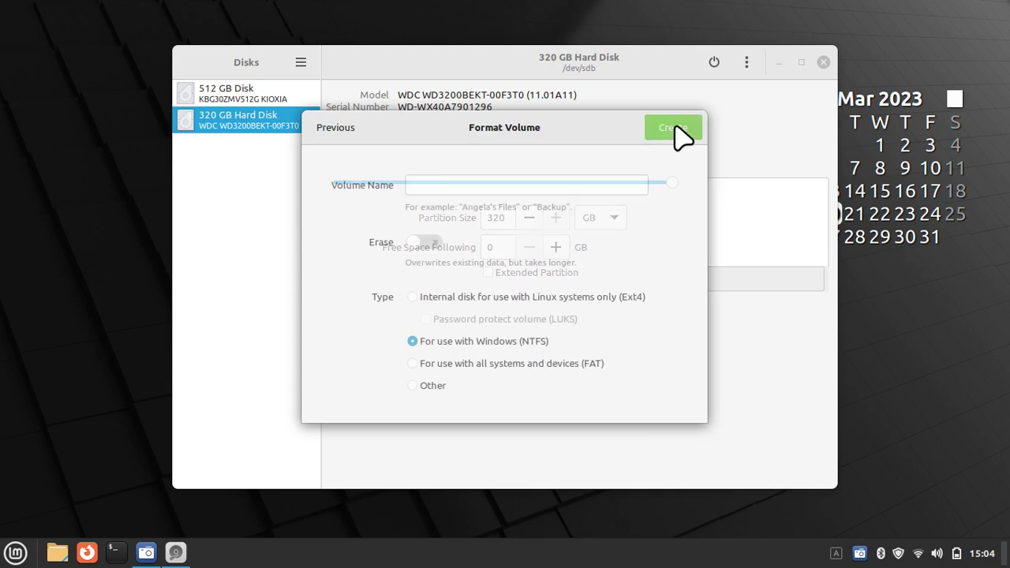
pyautogui.click(453, 185)
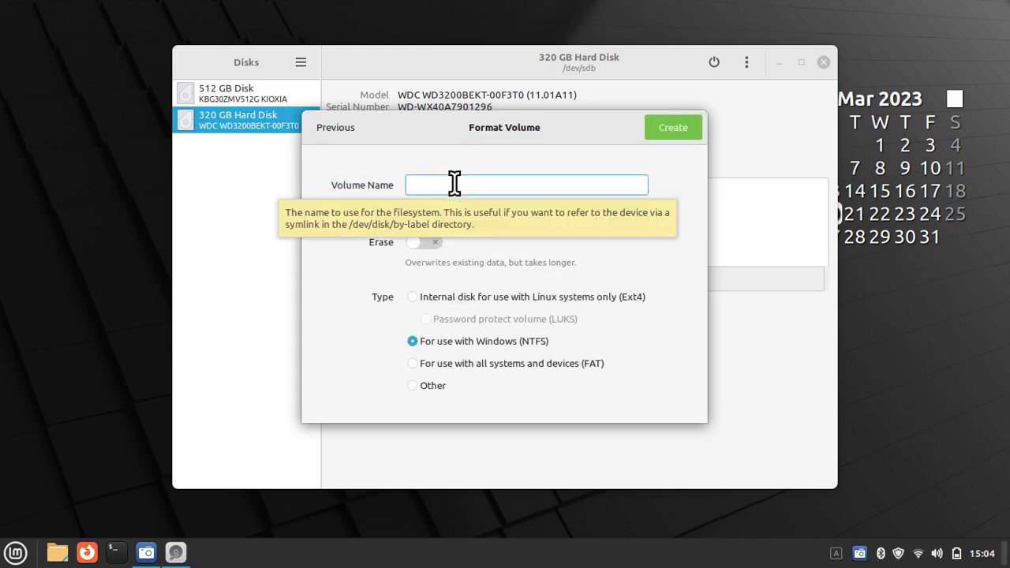
pyautogui.write('usbbackup')
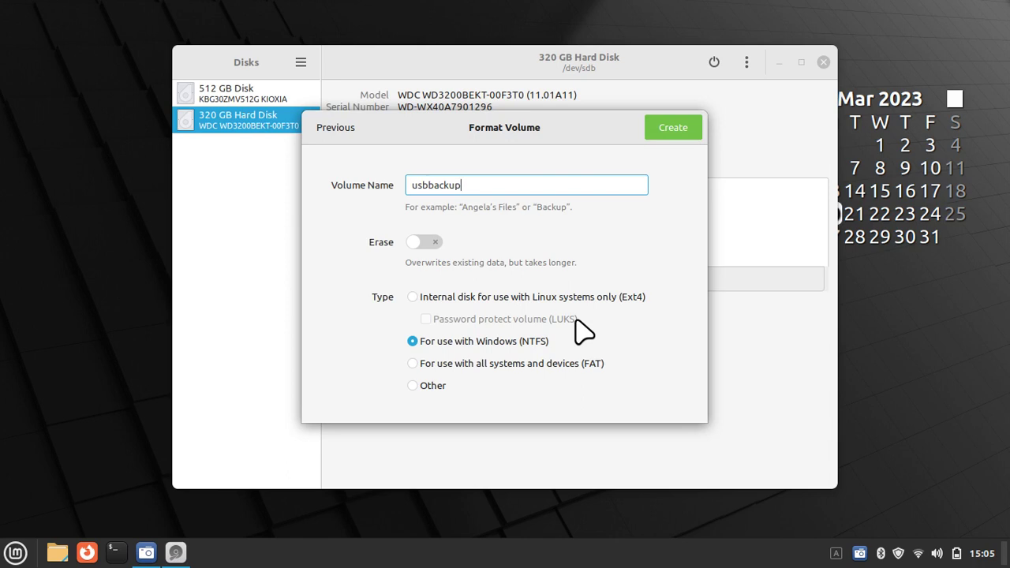
pyautogui.click(482, 370)
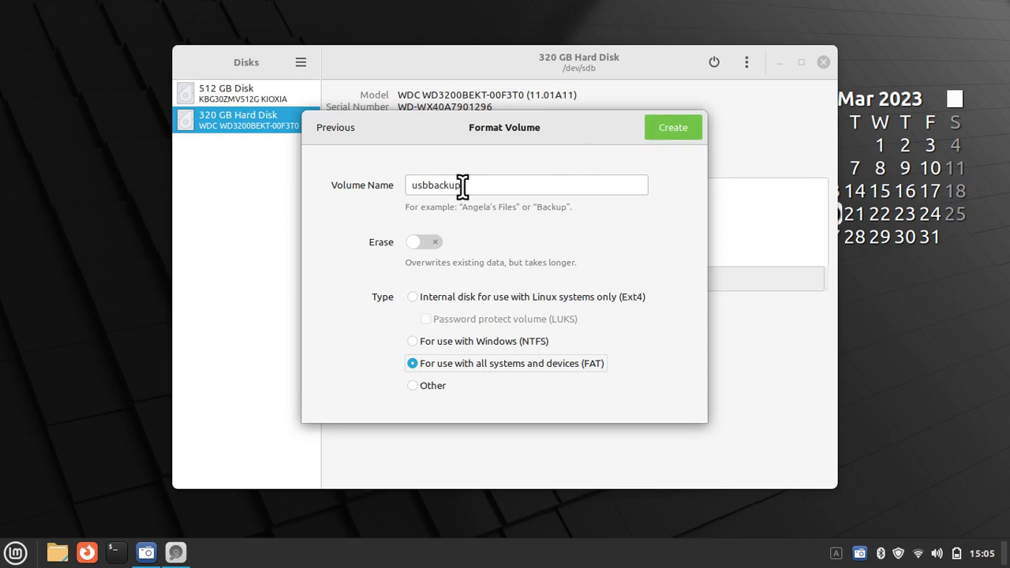
pyautogui.click(662, 132)
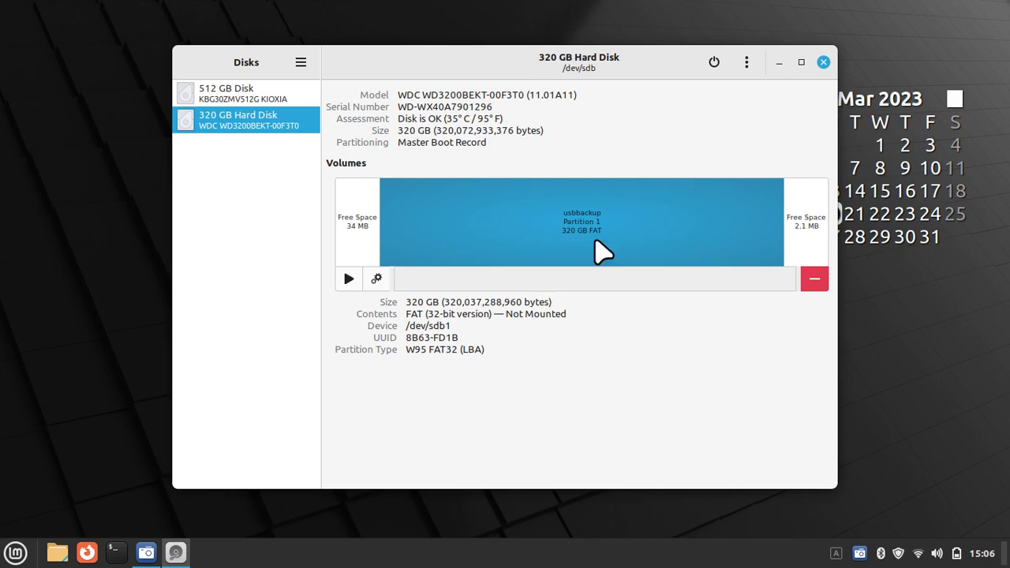
# Close Disks and mount the new usbbackup drive by opening it in the file manager
pyautogui.click(823, 62)
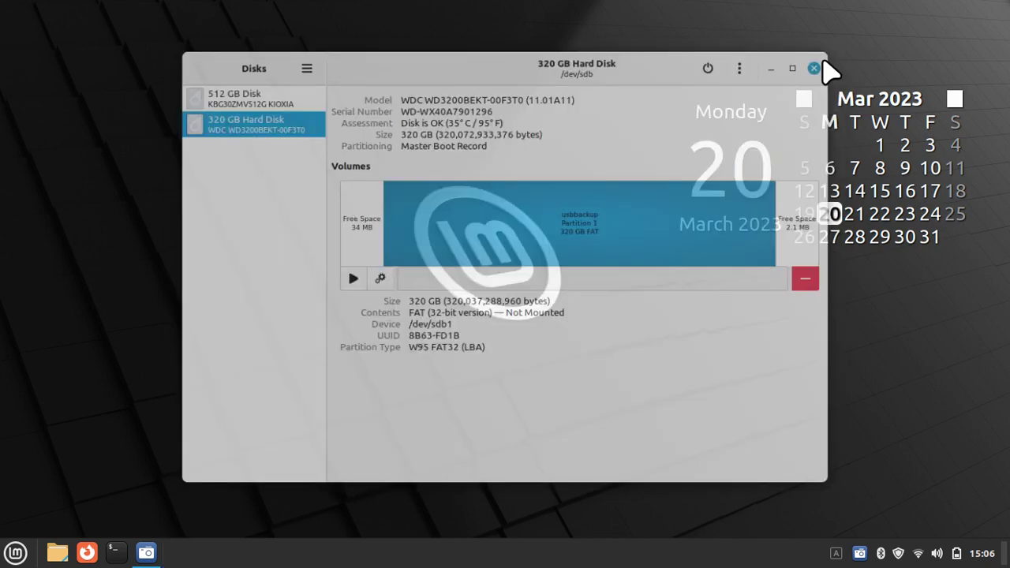
pyautogui.click(56, 553)
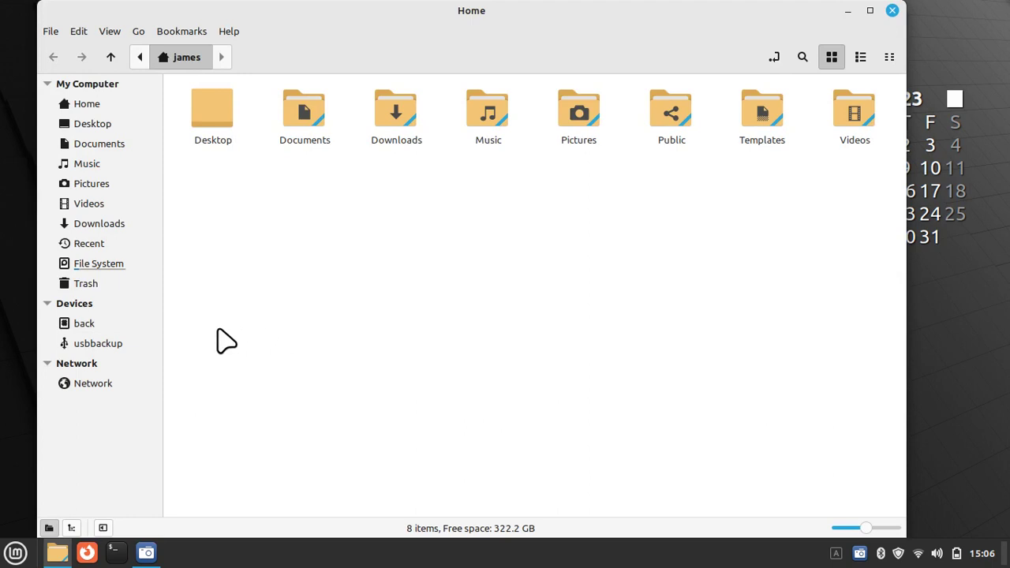
pyautogui.click(110, 358)
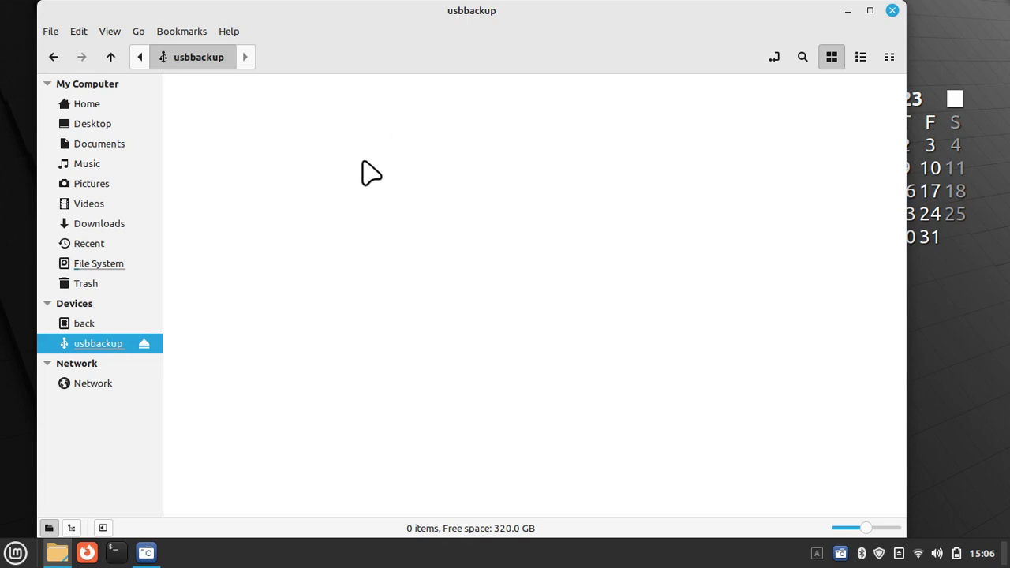
# Look through the Music folder in Home and review the actions available for that folder
pyautogui.click(120, 105)
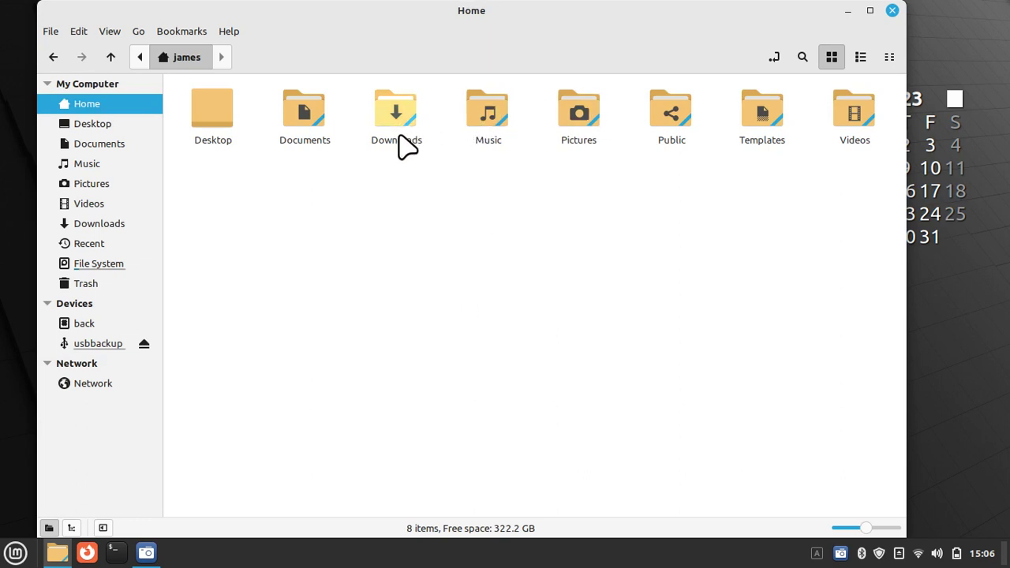
pyautogui.click(486, 112)
pyautogui.doubleClick(486, 112)
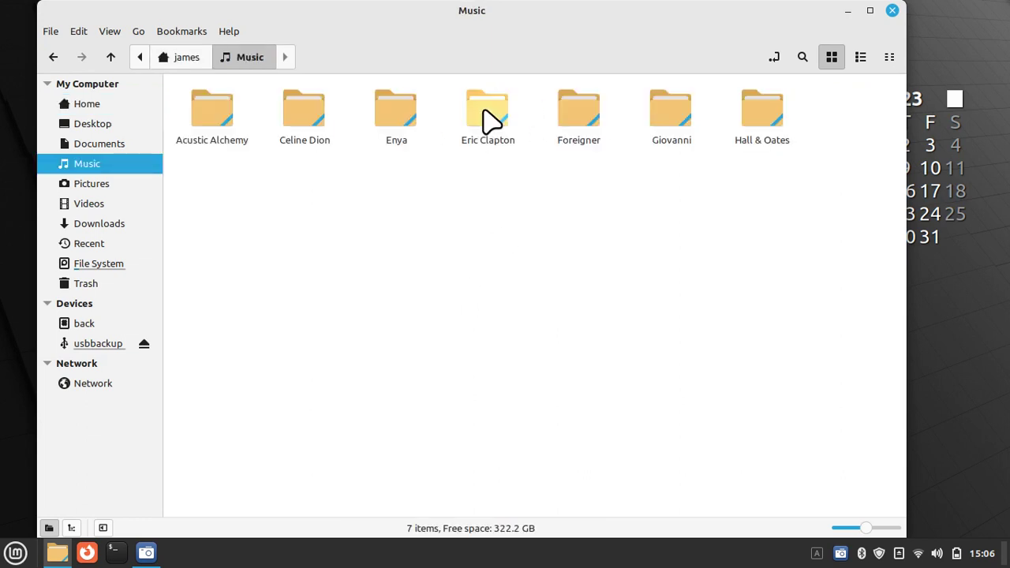
pyautogui.click(172, 59)
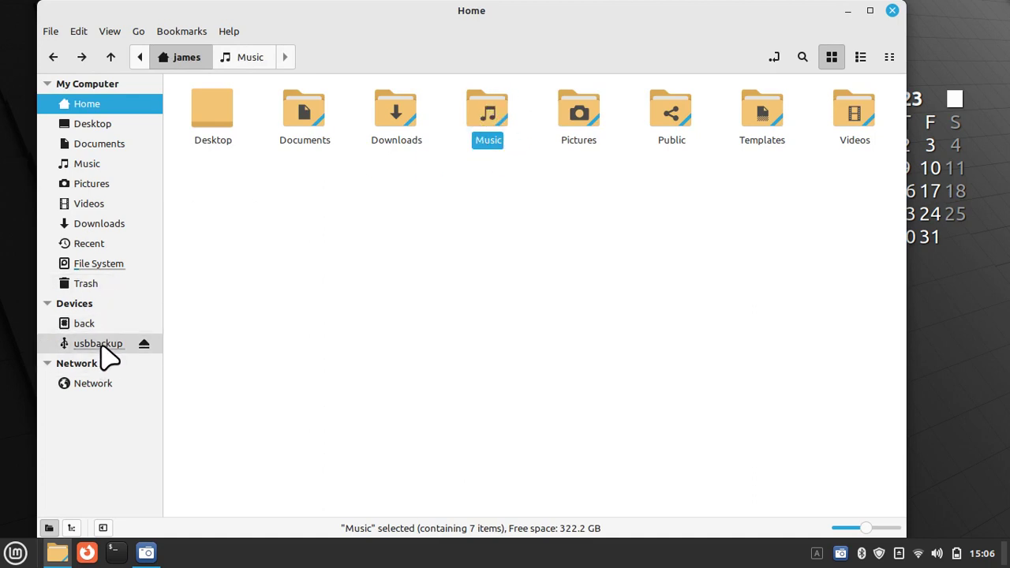
pyautogui.rightClick(486, 115)
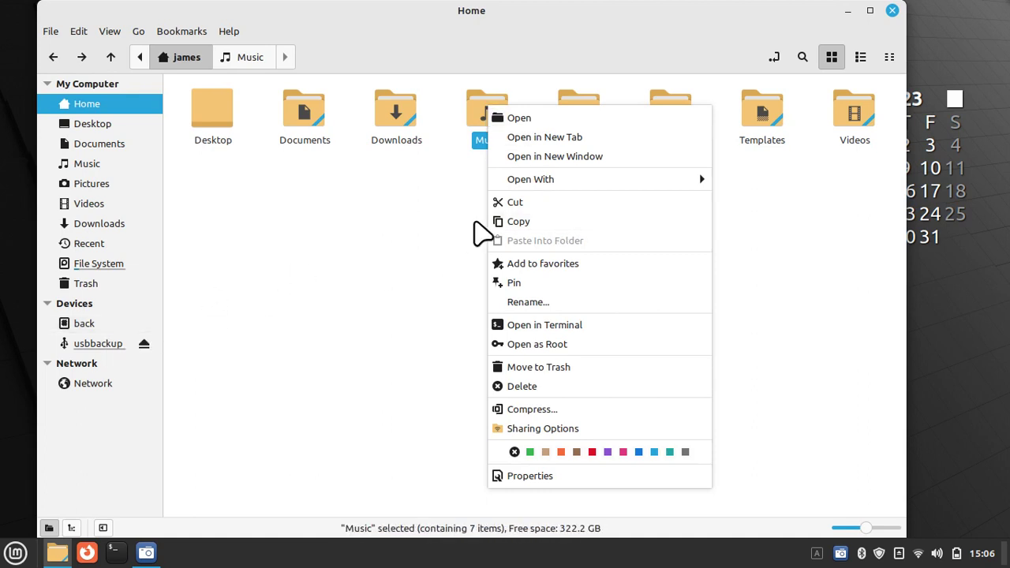
pyautogui.click(418, 240)
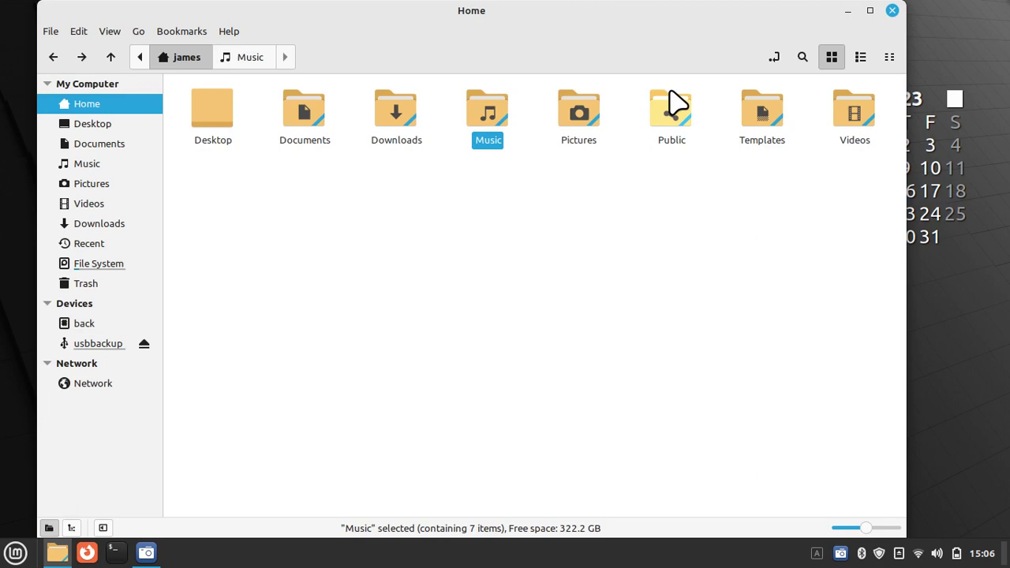
# Look through the Pictures folder and its WallPaper subfolder, and review the actions available for Pictures in Home
pyautogui.doubleClick(575, 115)
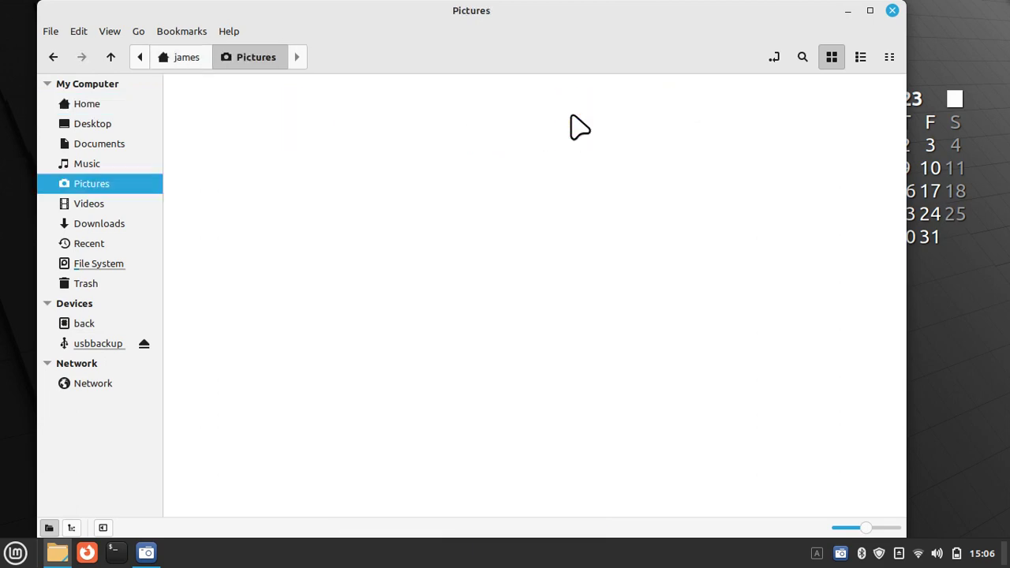
pyautogui.doubleClick(219, 125)
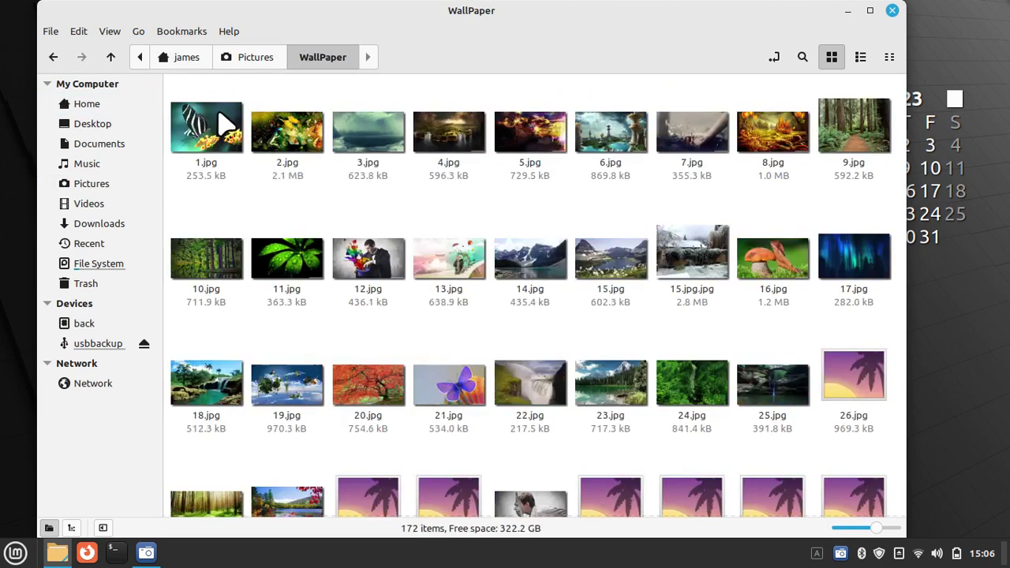
pyautogui.click(235, 63)
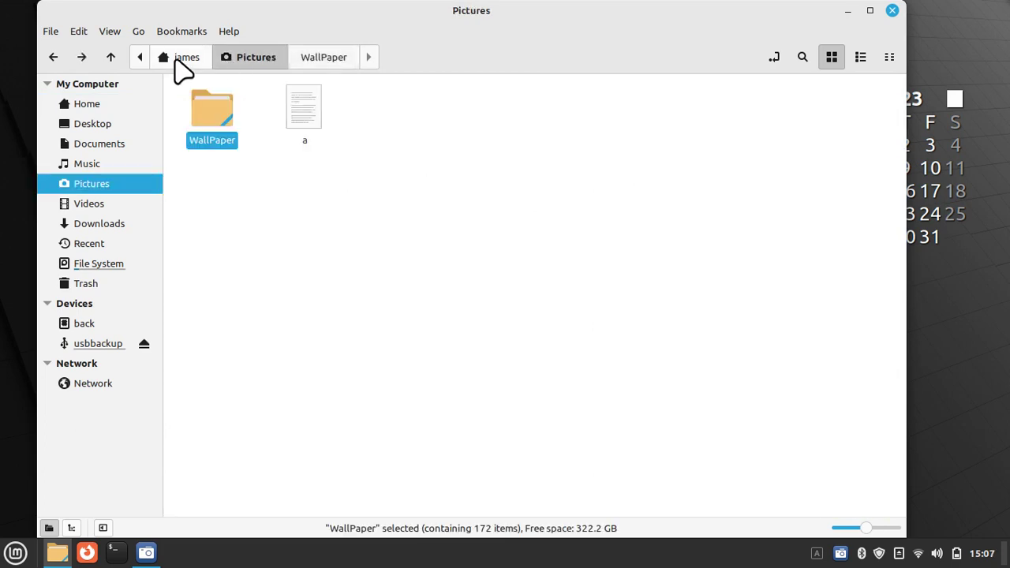
pyautogui.click(177, 63)
pyautogui.rightClick(580, 115)
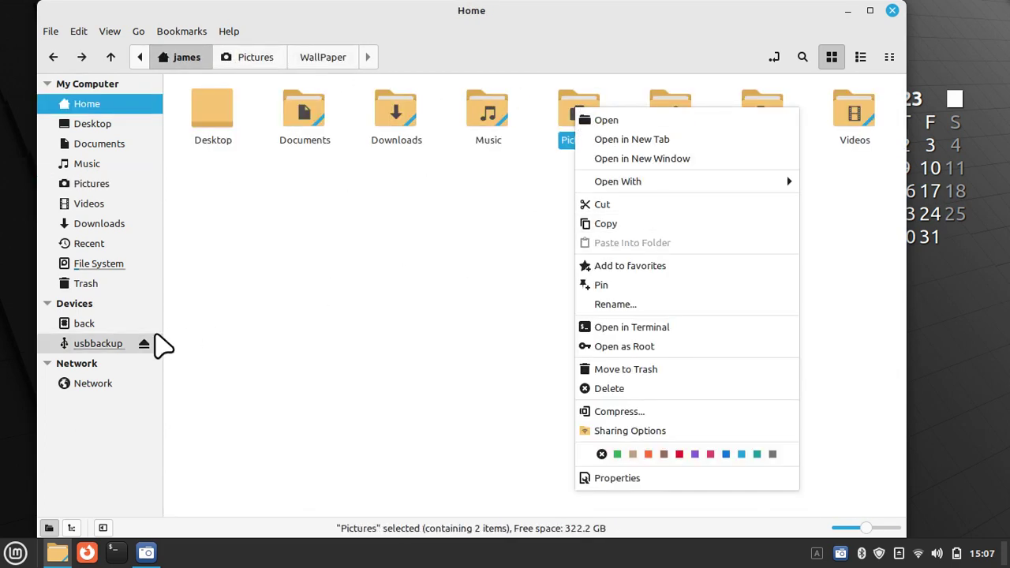
pyautogui.click(480, 260)
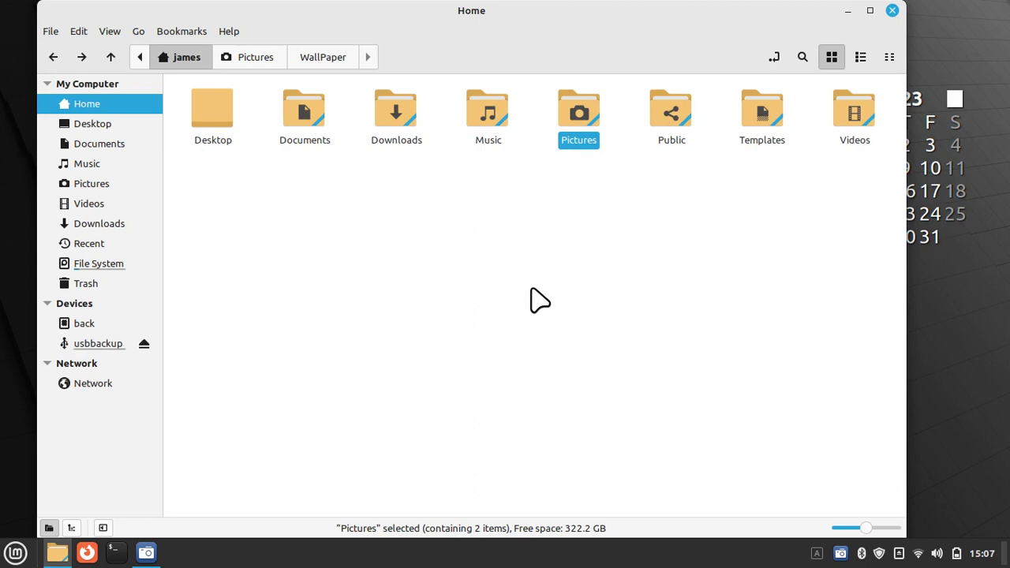
# Look through the backup scripts folder in Documents and the contents of the usbbackup drive, and return to the scripts
pyautogui.click(305, 135)
pyautogui.doubleClick(304, 135)
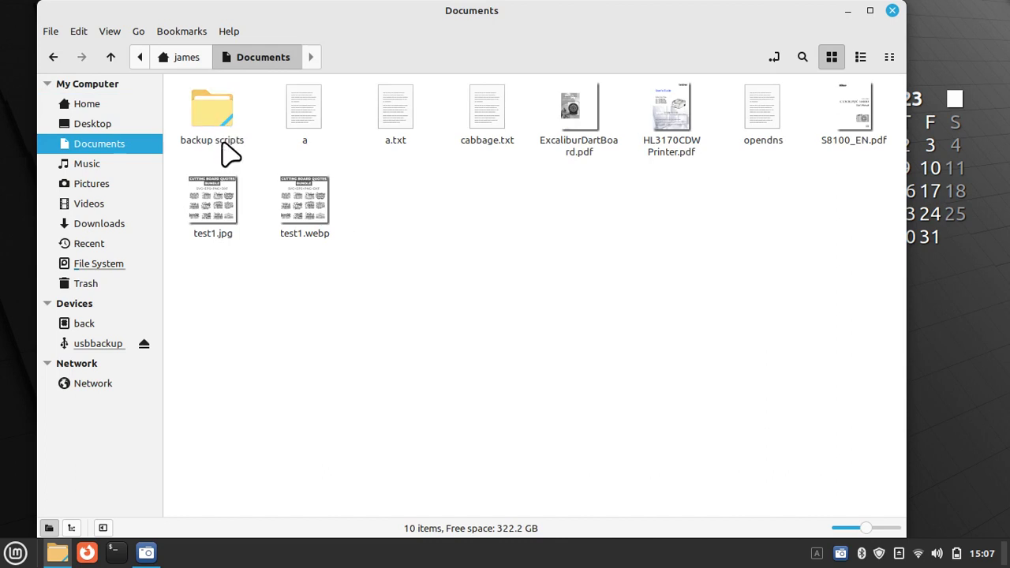
pyautogui.doubleClick(219, 119)
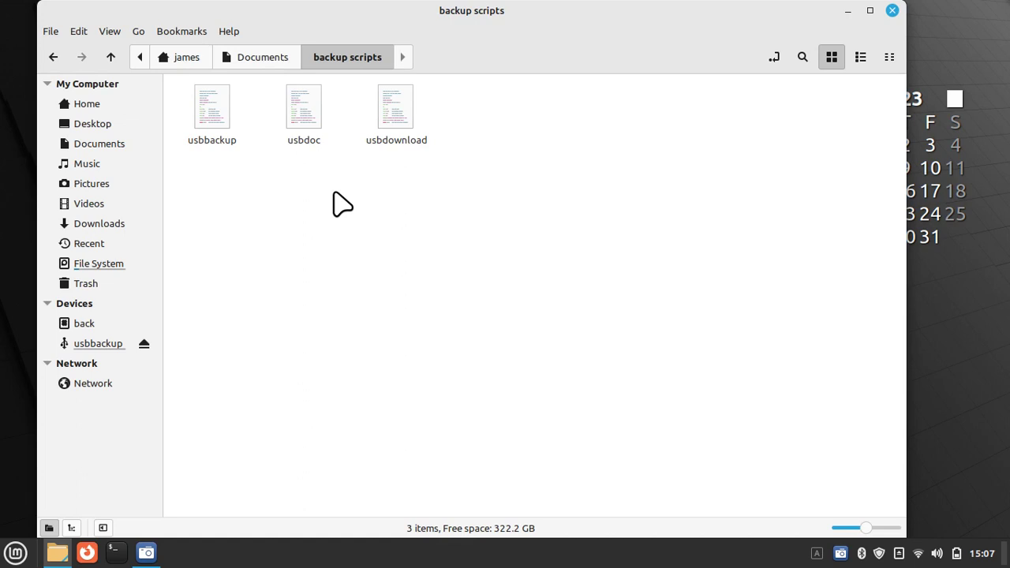
pyautogui.click(101, 345)
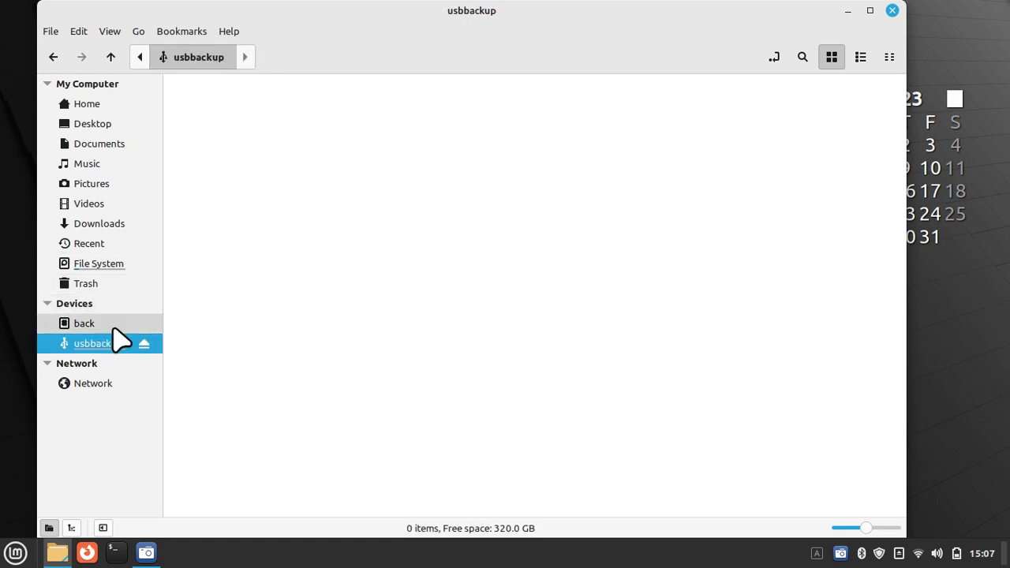
pyautogui.click(118, 149)
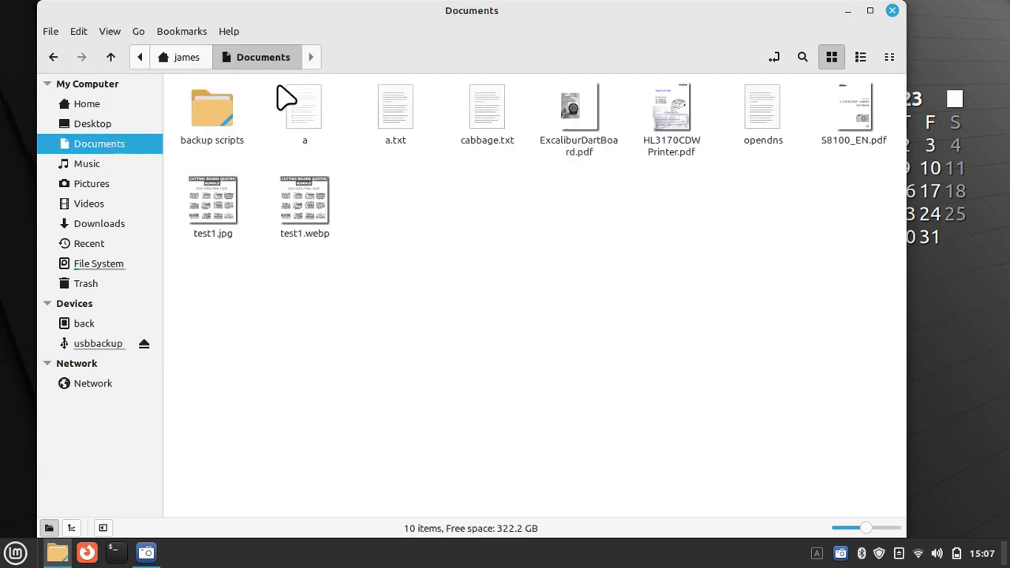
pyautogui.doubleClick(215, 108)
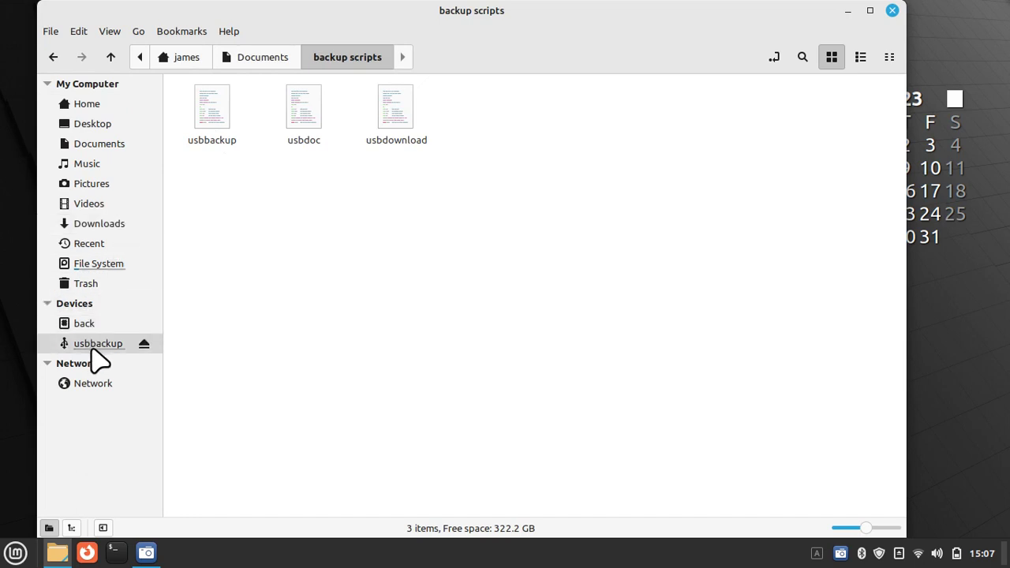
# Display the contents of the usbdownload script in the text editor and close it without changes
pyautogui.click(399, 117)
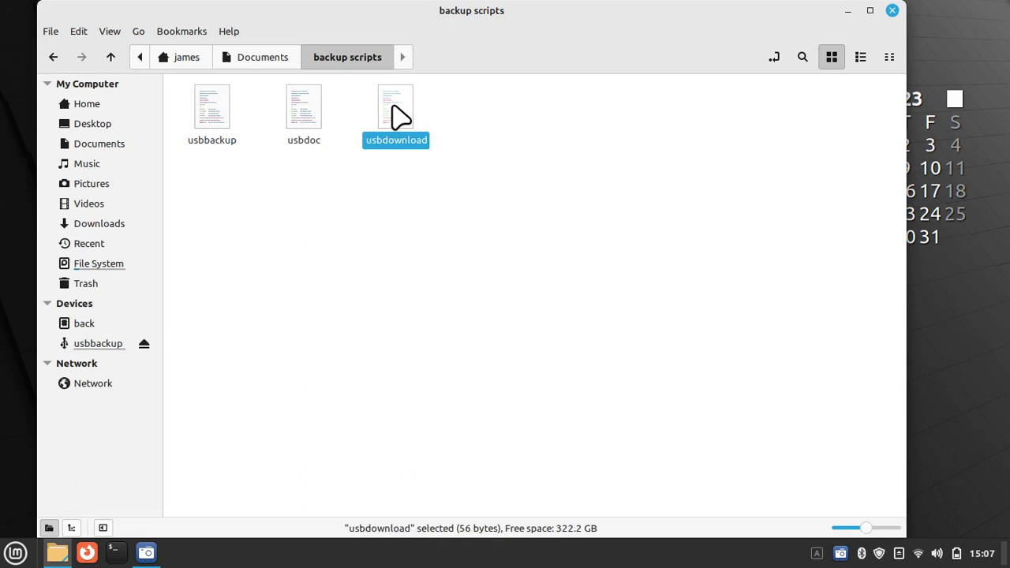
pyautogui.doubleClick(400, 117)
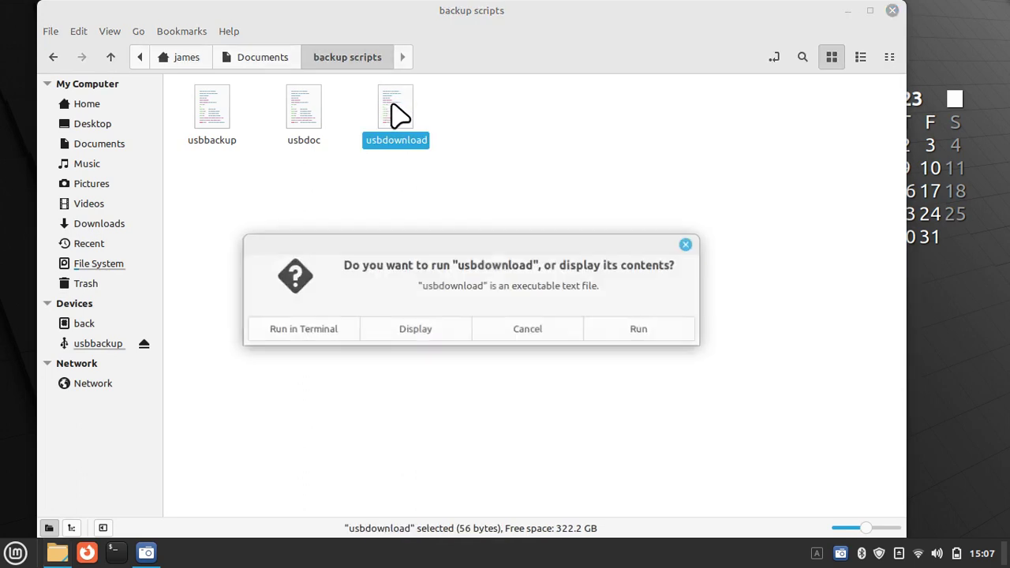
pyautogui.click(415, 329)
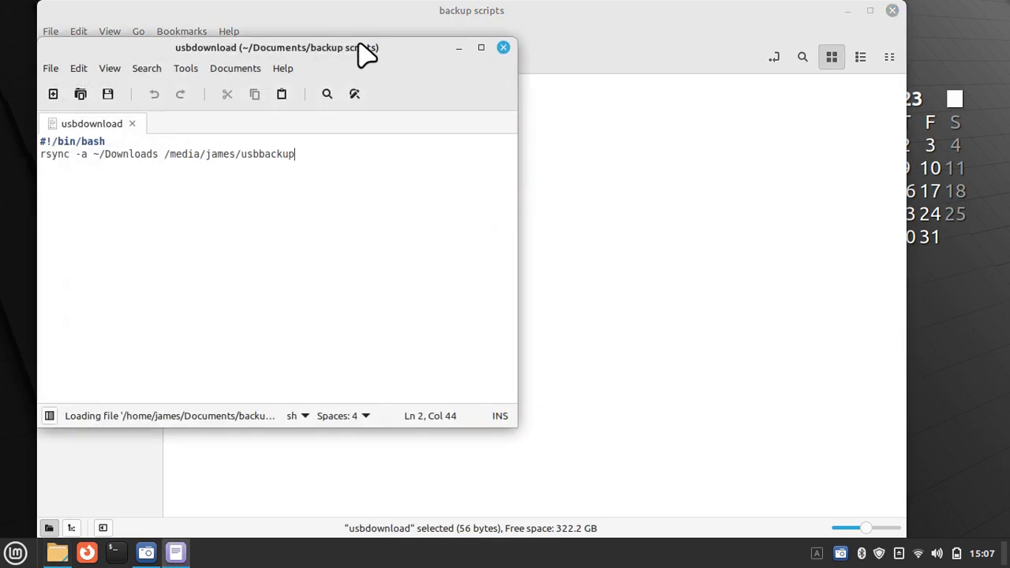
pyautogui.moveTo(227, 55); pyautogui.dragTo(458, 154)
pyautogui.click(459, 171)
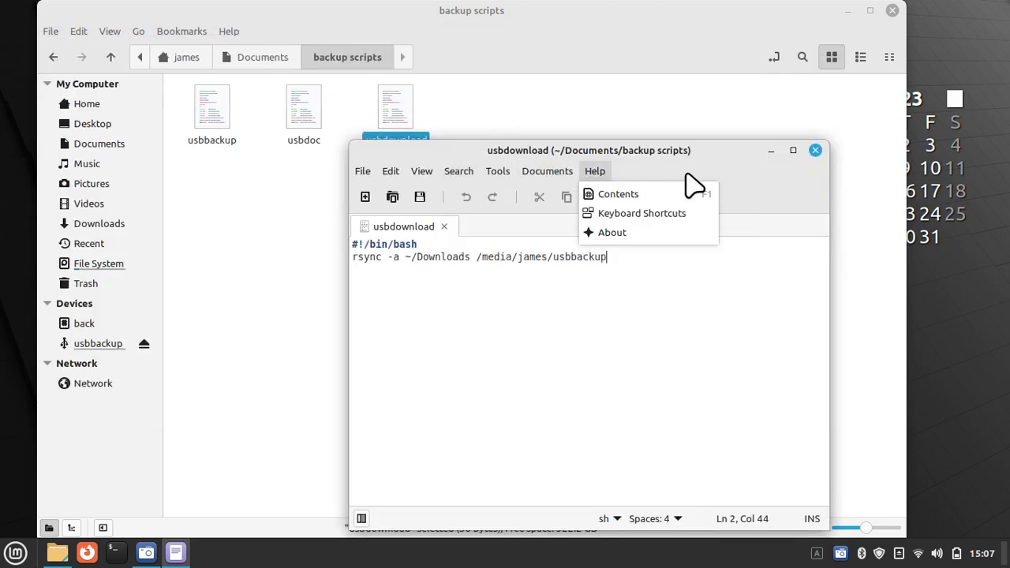
pyautogui.click(723, 149)
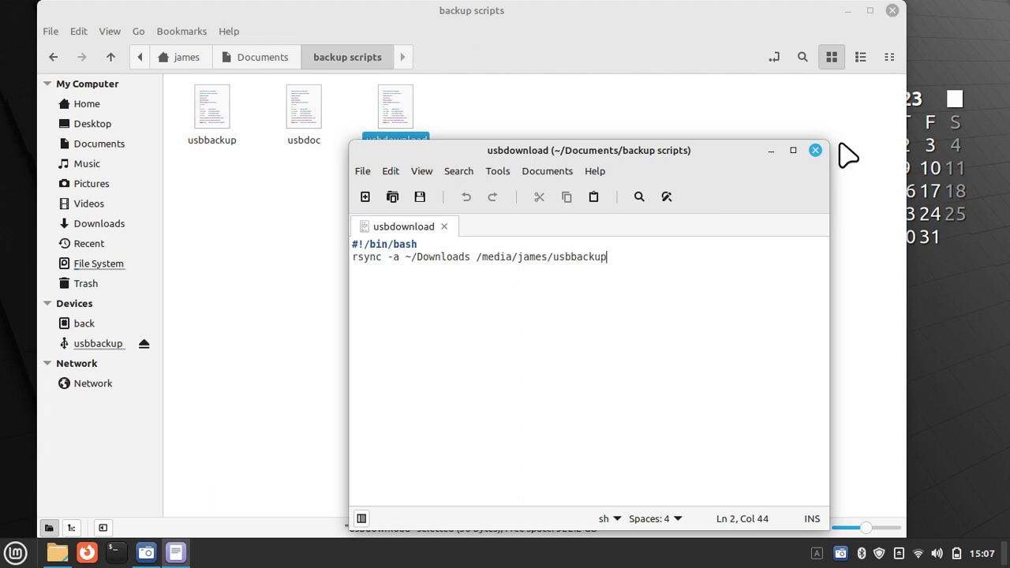
pyautogui.click(814, 149)
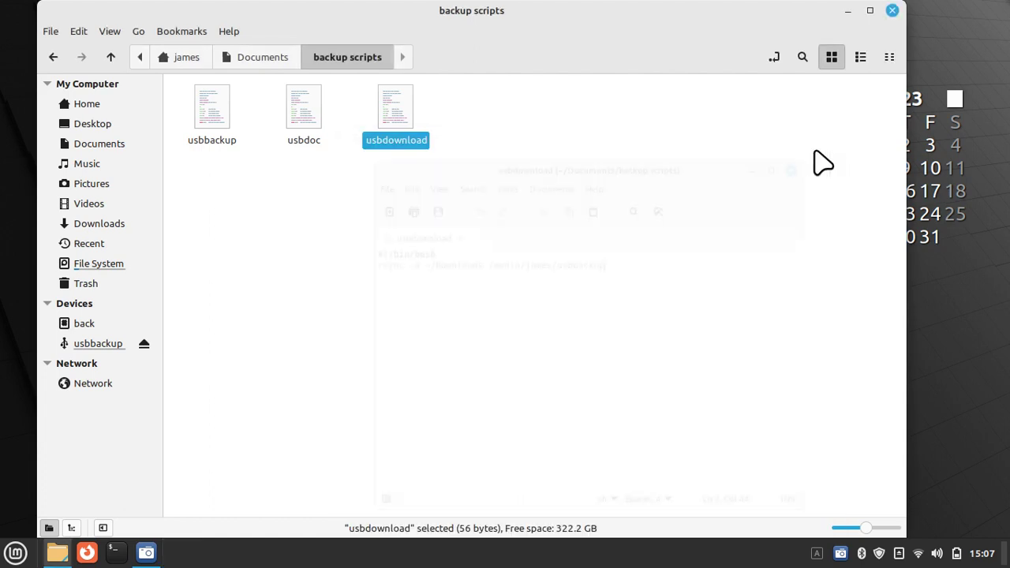
# Check in the usbdownload script's permissions whether executing the file as a program is allowed
pyautogui.rightClick(394, 106)
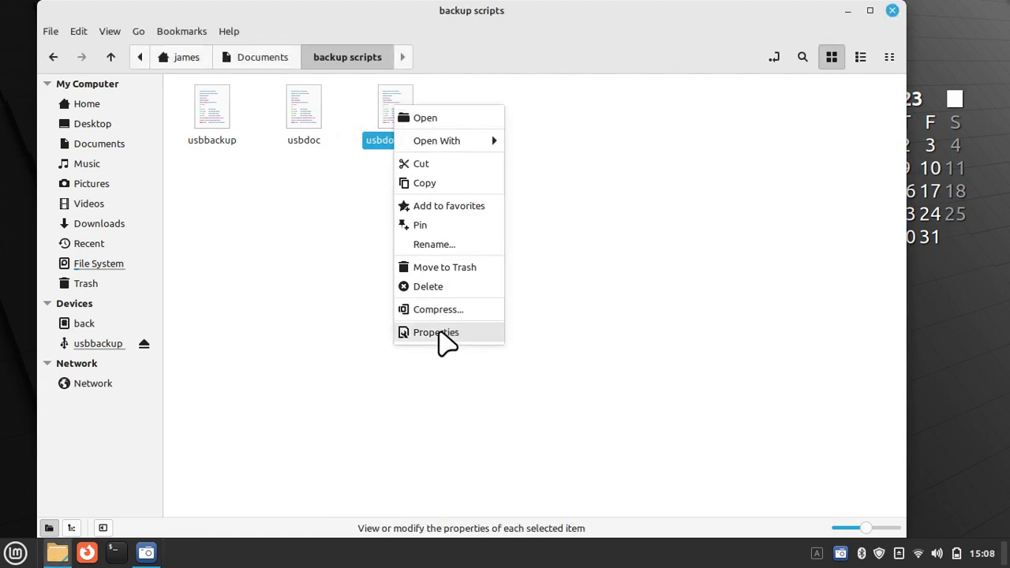
pyautogui.click(441, 332)
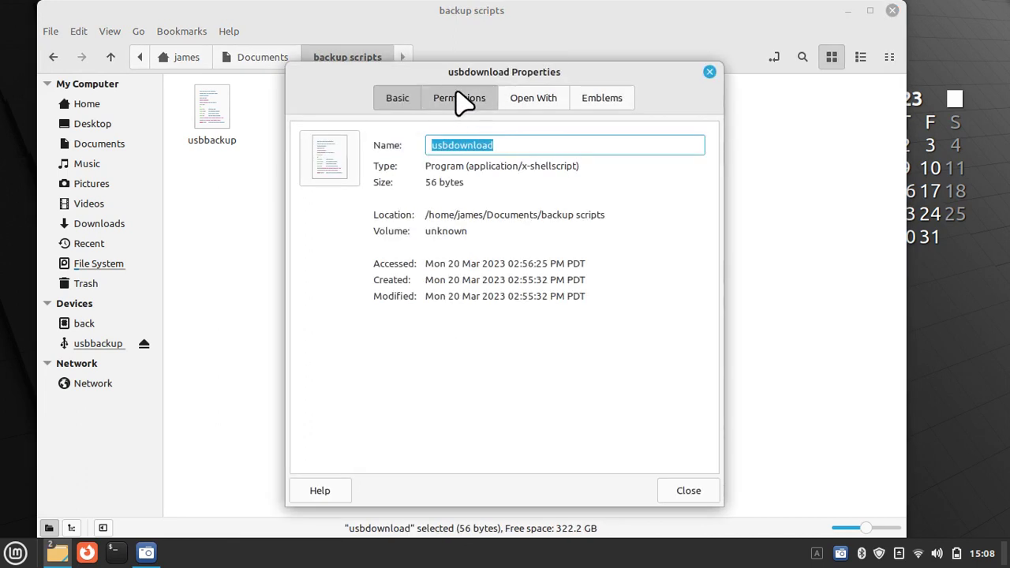
pyautogui.click(462, 101)
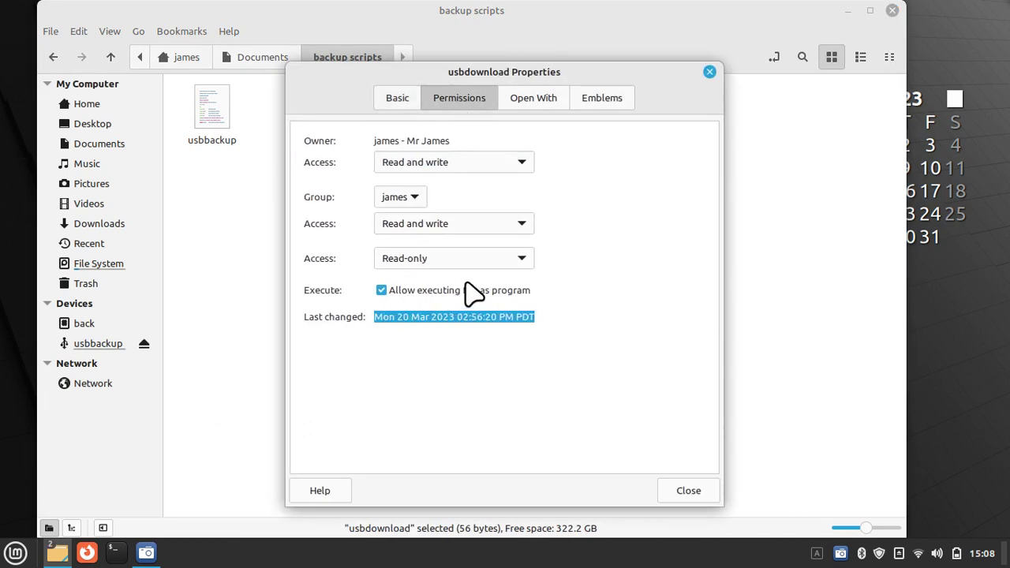
pyautogui.click(709, 72)
# Display the usbdownload script to examine its bash and rsync lines, and check the usbbackup drive's full mount path
pyautogui.doubleClick(400, 106)
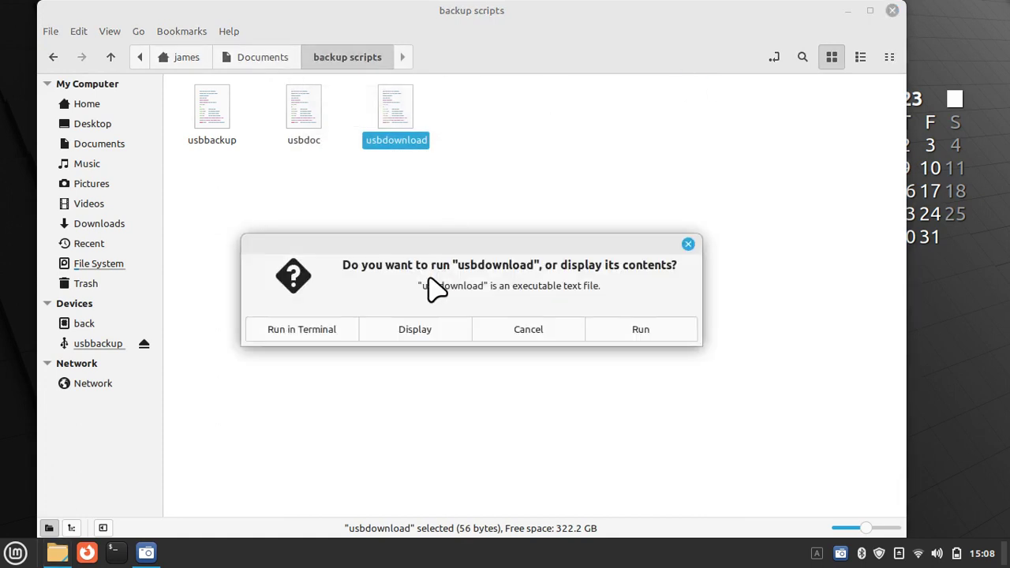
pyautogui.click(408, 331)
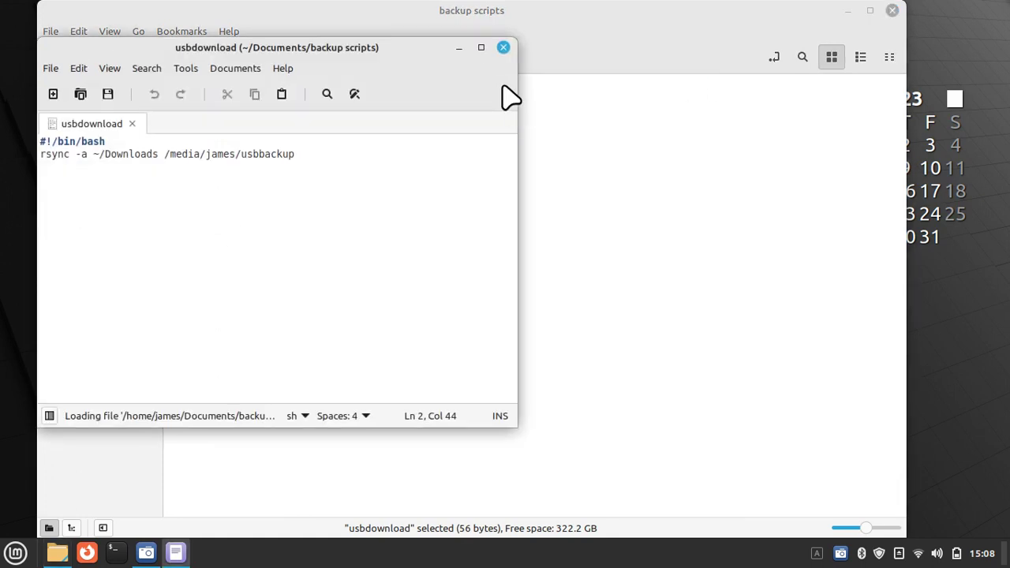
pyautogui.moveTo(374, 54); pyautogui.dragTo(623, 77)
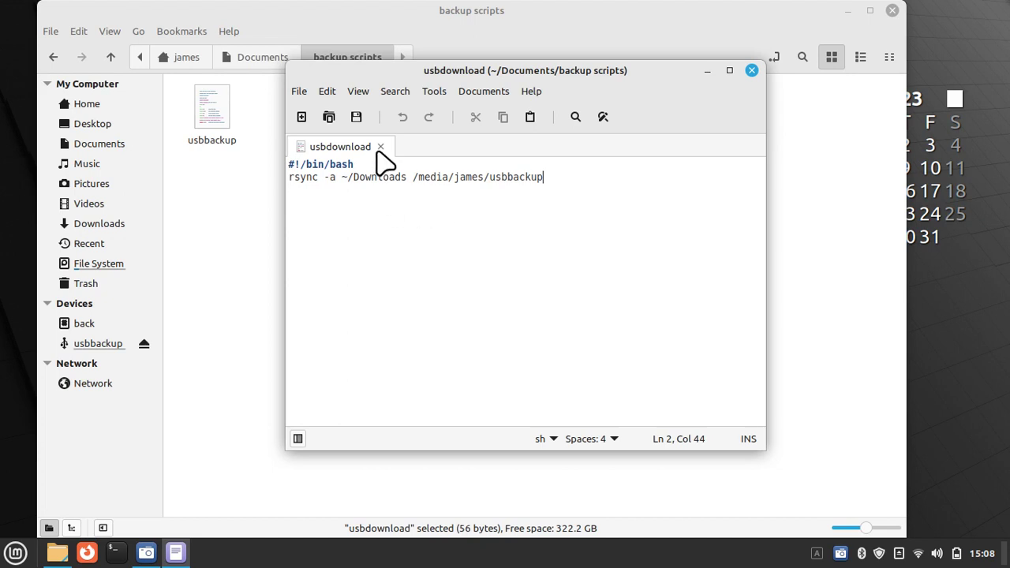
pyautogui.moveTo(361, 166); pyautogui.dragTo(286, 187)
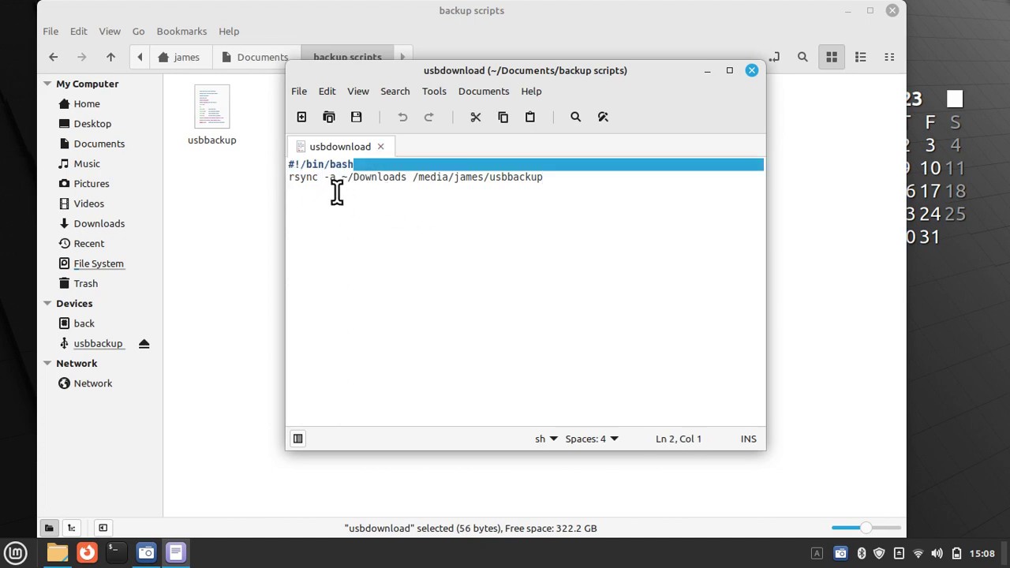
pyautogui.click(319, 179)
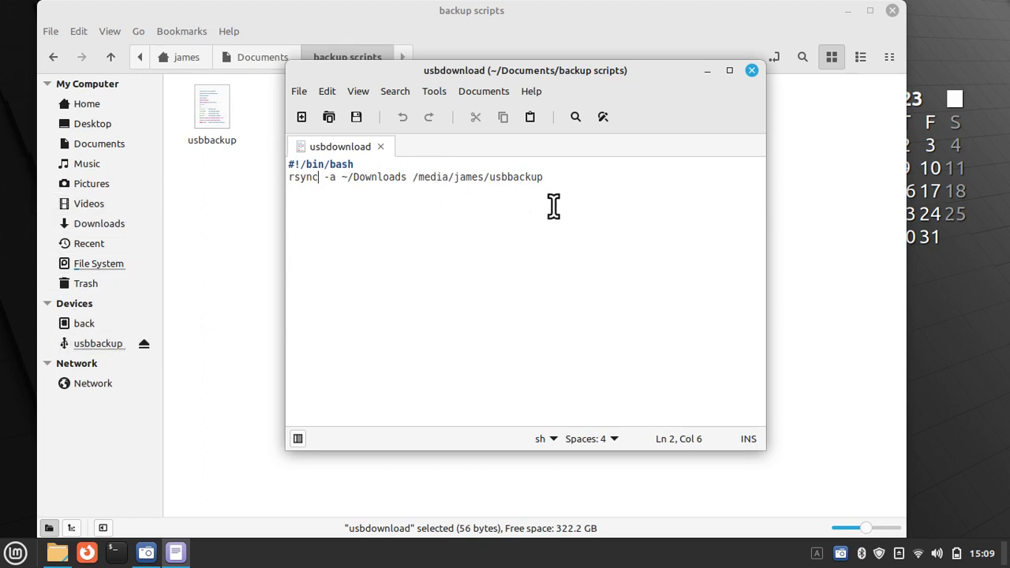
pyautogui.click(751, 70)
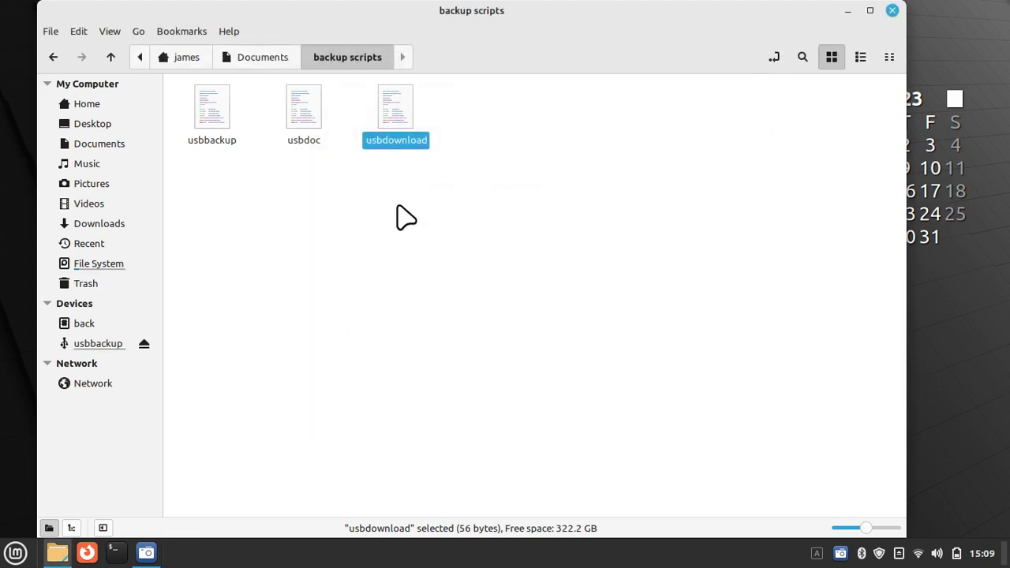
pyautogui.click(79, 344)
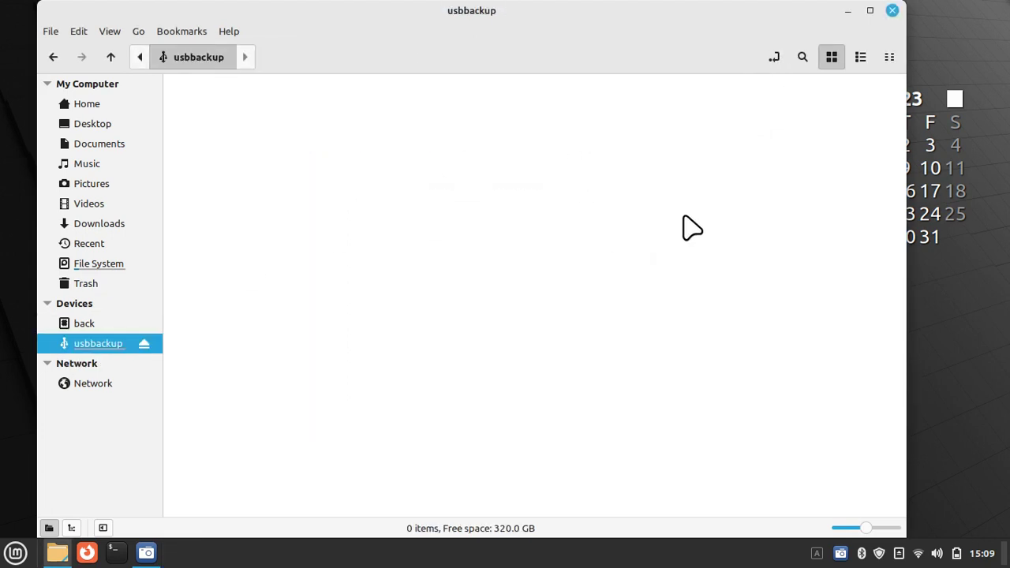
pyautogui.click(772, 58)
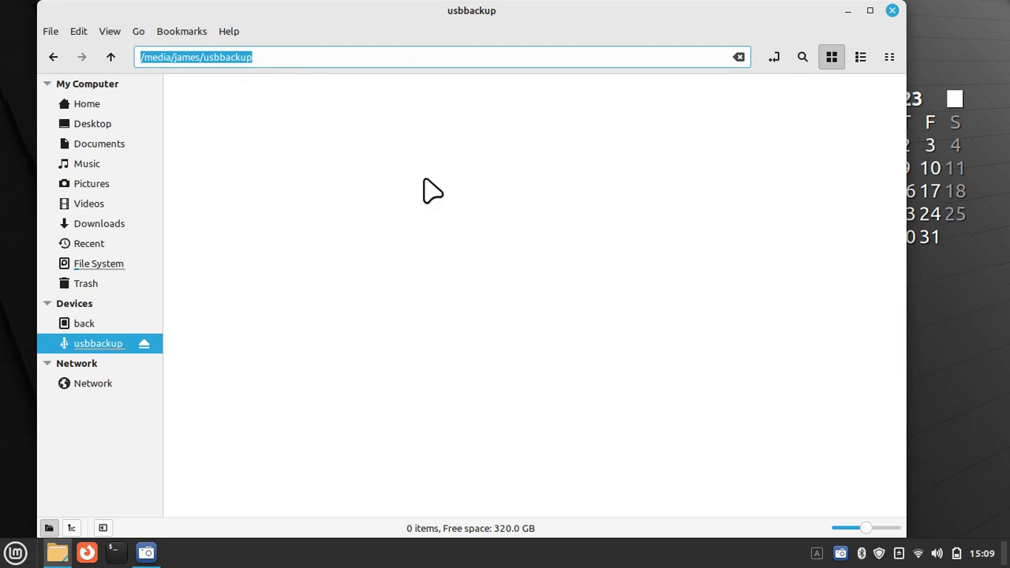
# Run the usbdownload script from the backup scripts folder in Documents
pyautogui.click(133, 148)
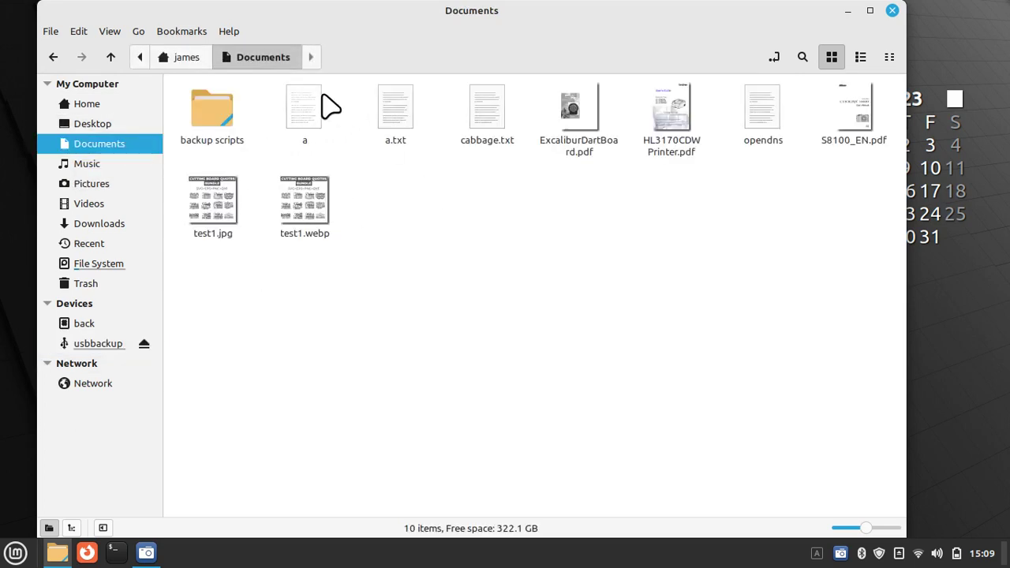
pyautogui.doubleClick(223, 117)
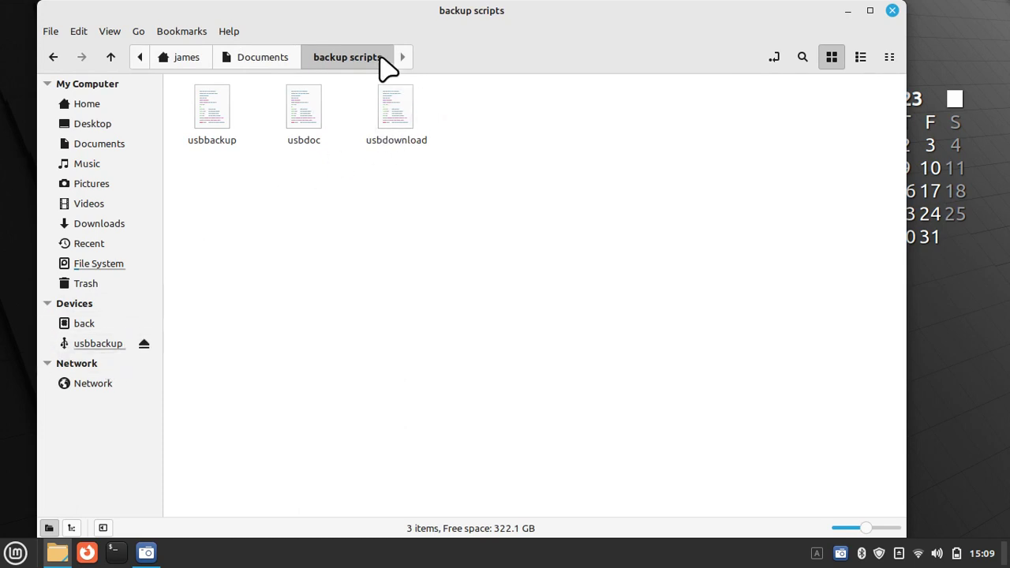
pyautogui.doubleClick(396, 117)
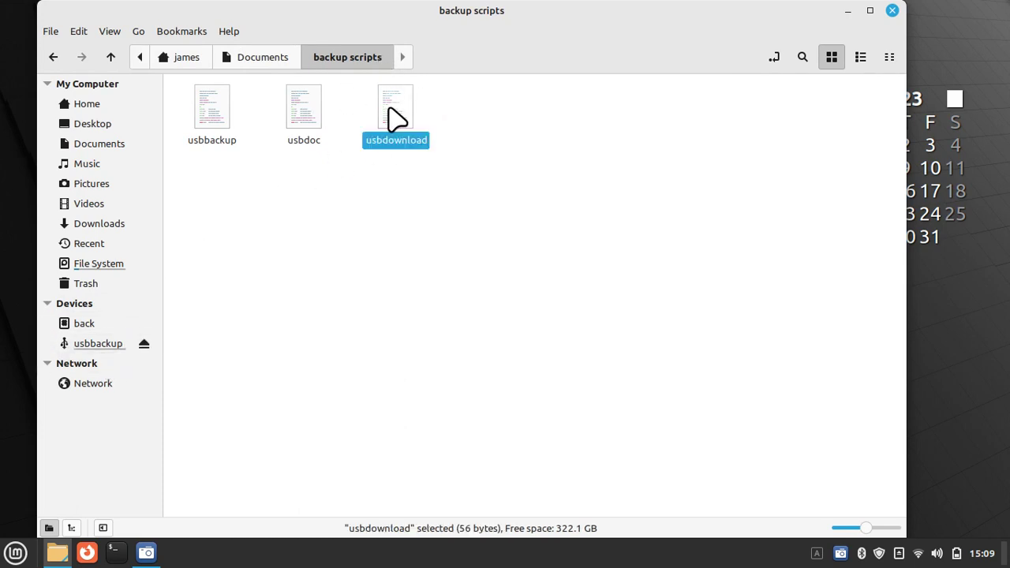
pyautogui.click(640, 331)
# Check the files copied to the Downloads folder and its mouse pointers subfolder on the usbbackup drive
pyautogui.click(88, 351)
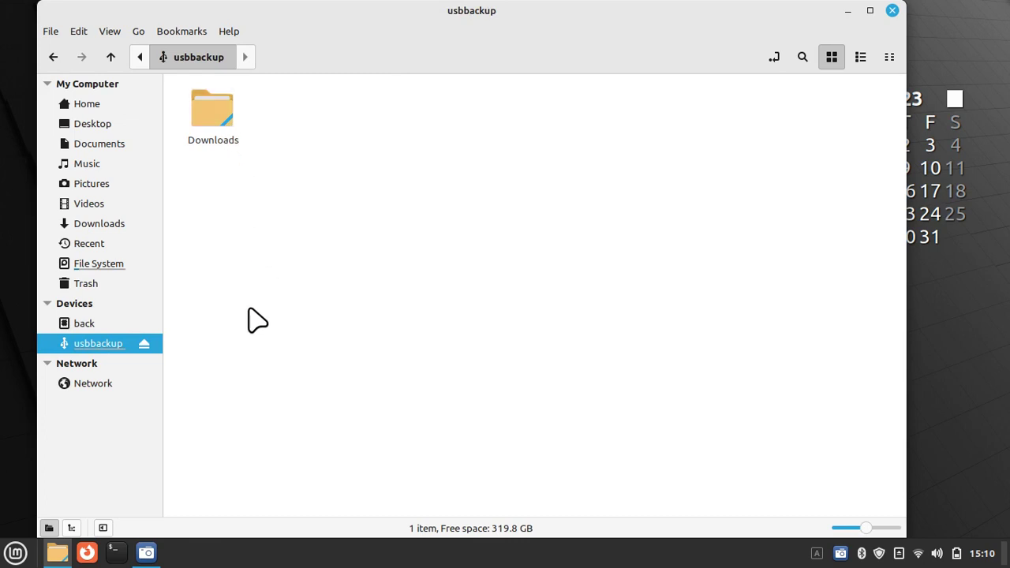
pyautogui.doubleClick(215, 114)
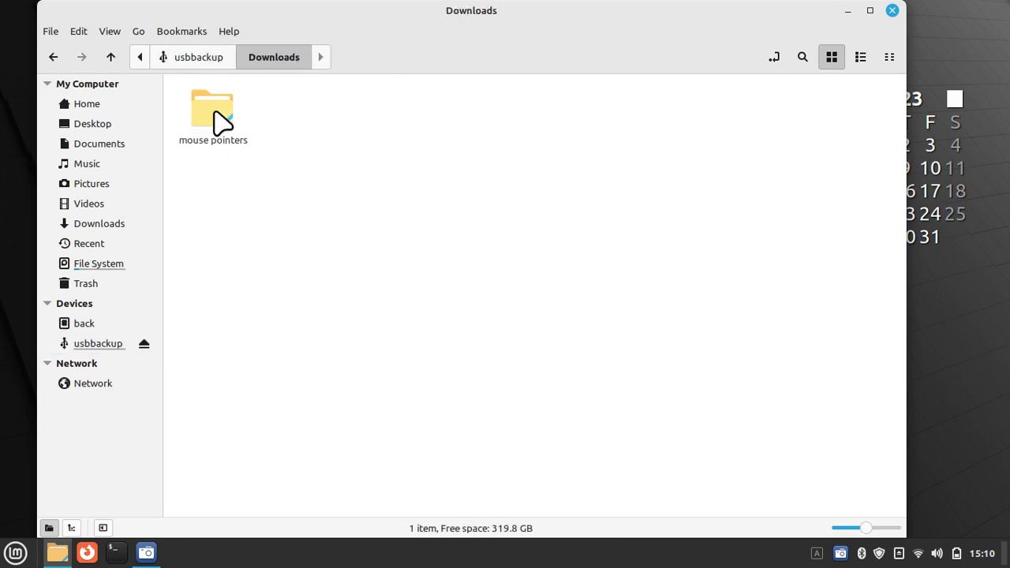
pyautogui.doubleClick(215, 114)
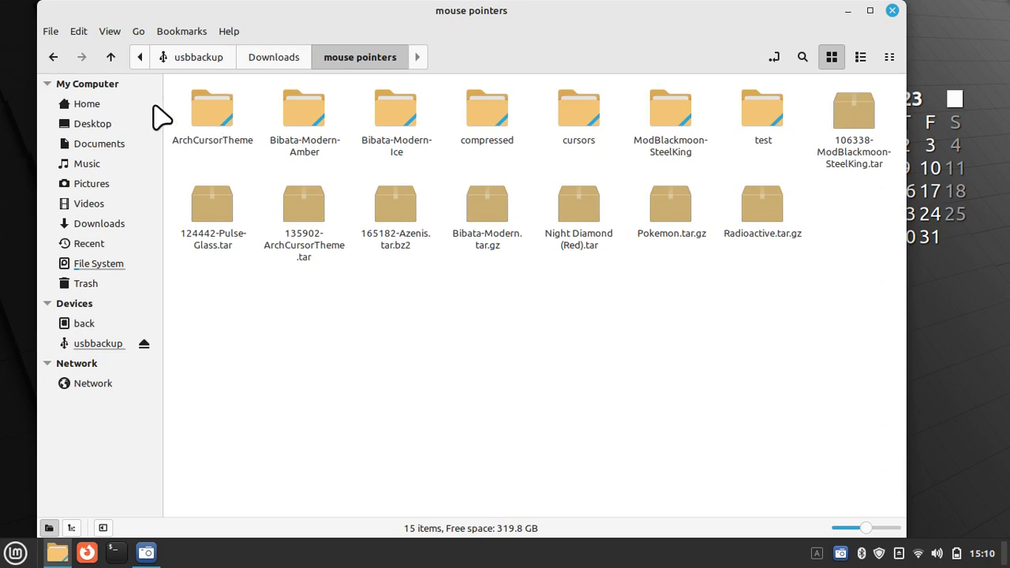
# Display the usbbackup script from the backup scripts folder in Documents, examine its rsync lines, and close it
pyautogui.click(112, 128)
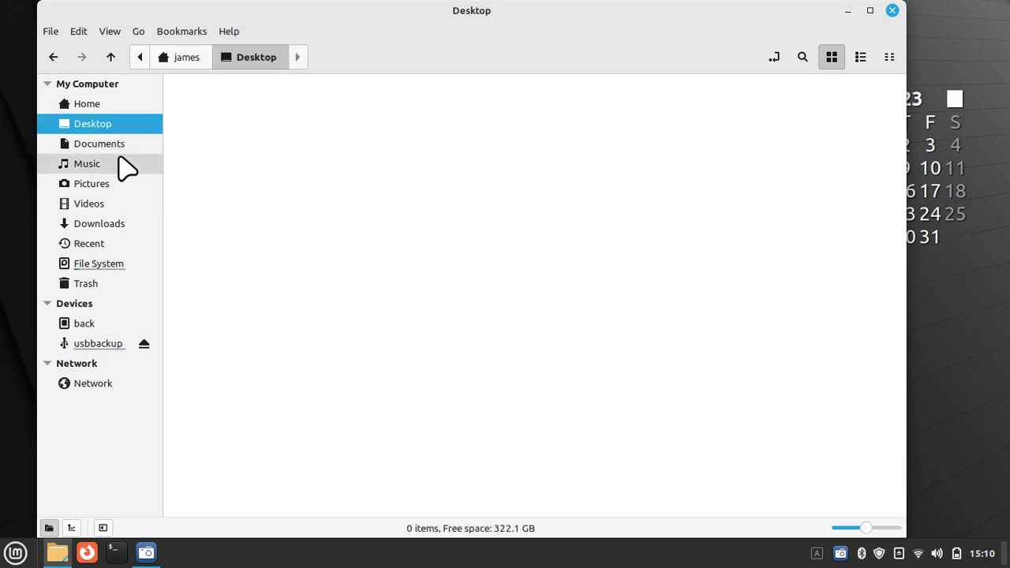
pyautogui.click(123, 146)
pyautogui.doubleClick(226, 124)
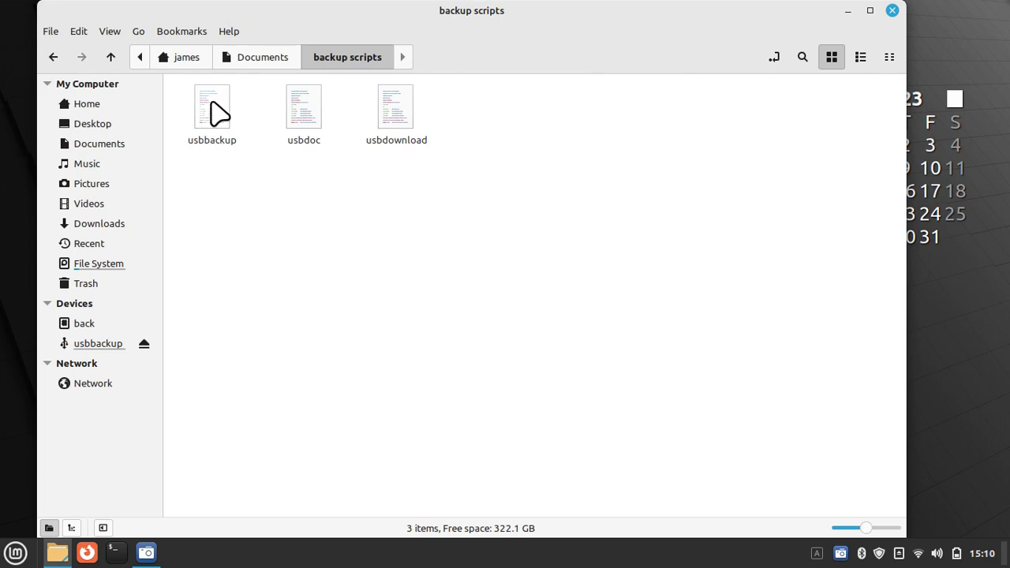
pyautogui.doubleClick(211, 108)
pyautogui.click(430, 331)
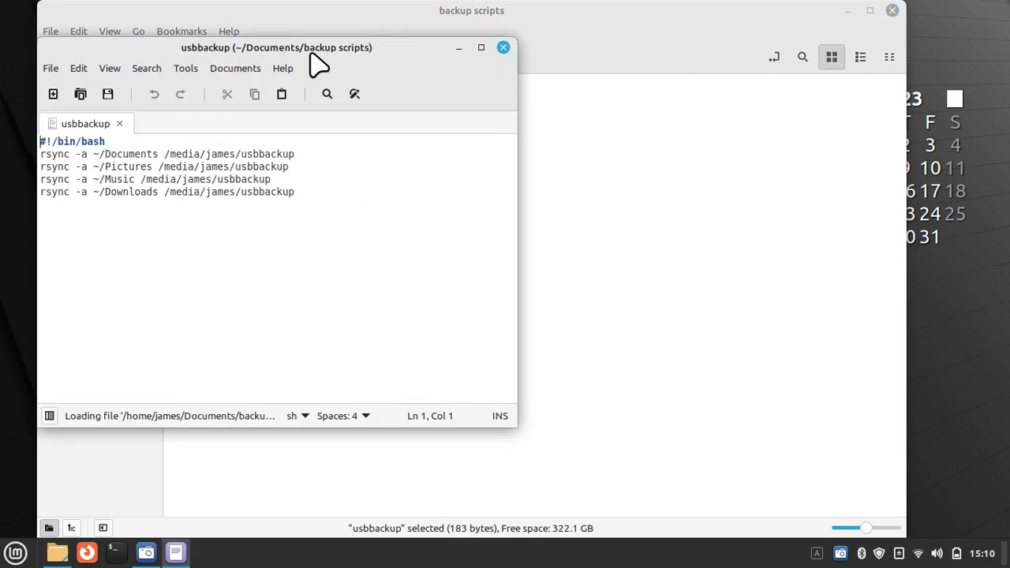
pyautogui.moveTo(310, 49); pyautogui.dragTo(561, 101)
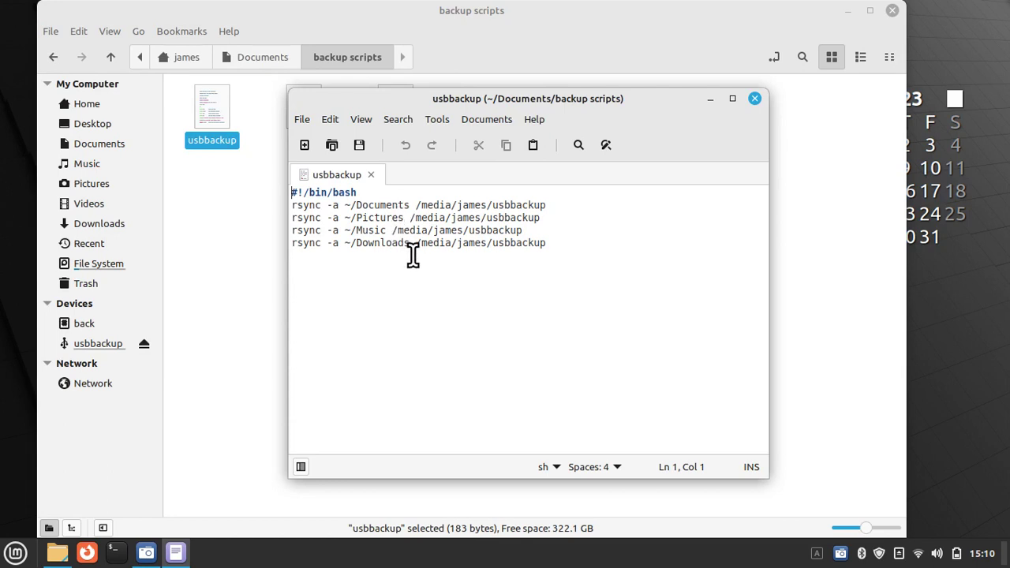
pyautogui.click(755, 99)
# Delete the Downloads folder from the usbbackup drive
pyautogui.click(110, 347)
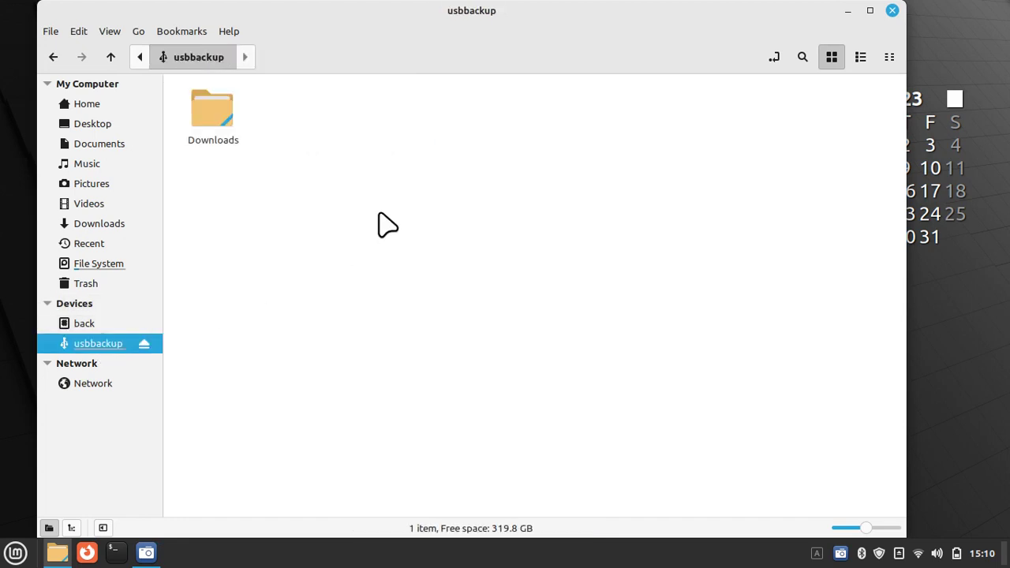
pyautogui.moveTo(299, 112); pyautogui.dragTo(195, 123)
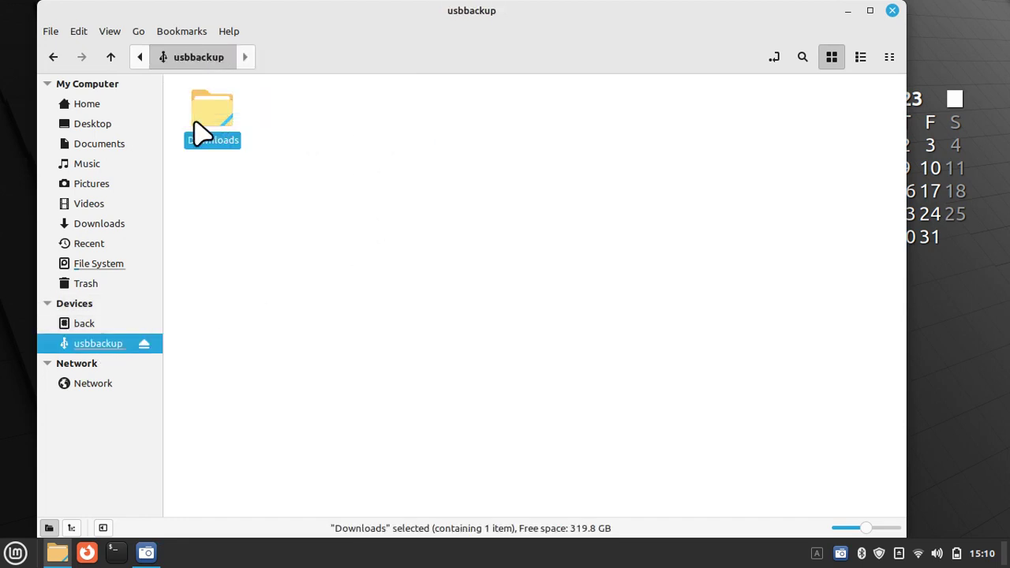
pyautogui.press('Delete')
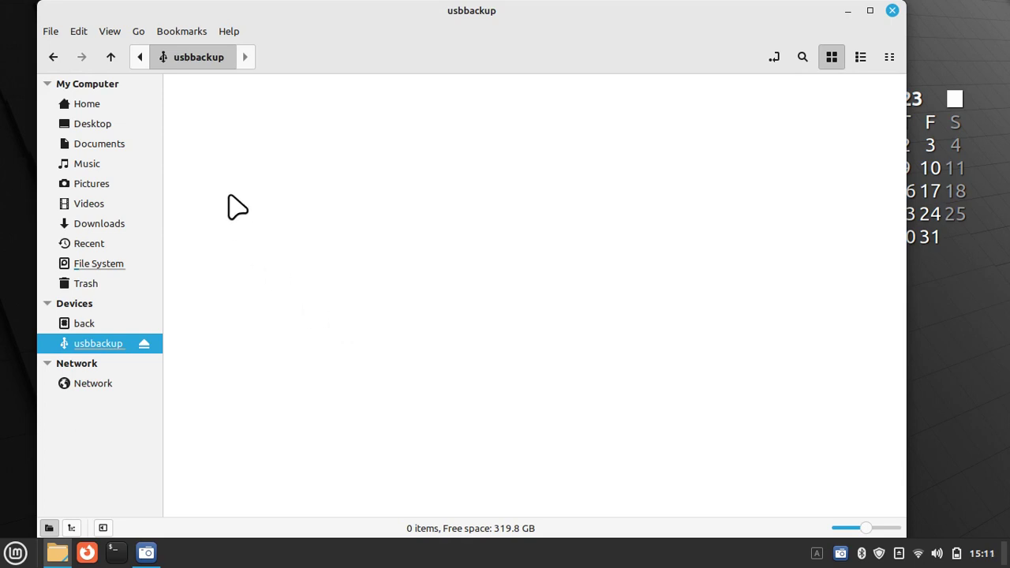
# Preview the image 12.jpg in the WallPaper folder of Pictures and close the preview
pyautogui.click(103, 189)
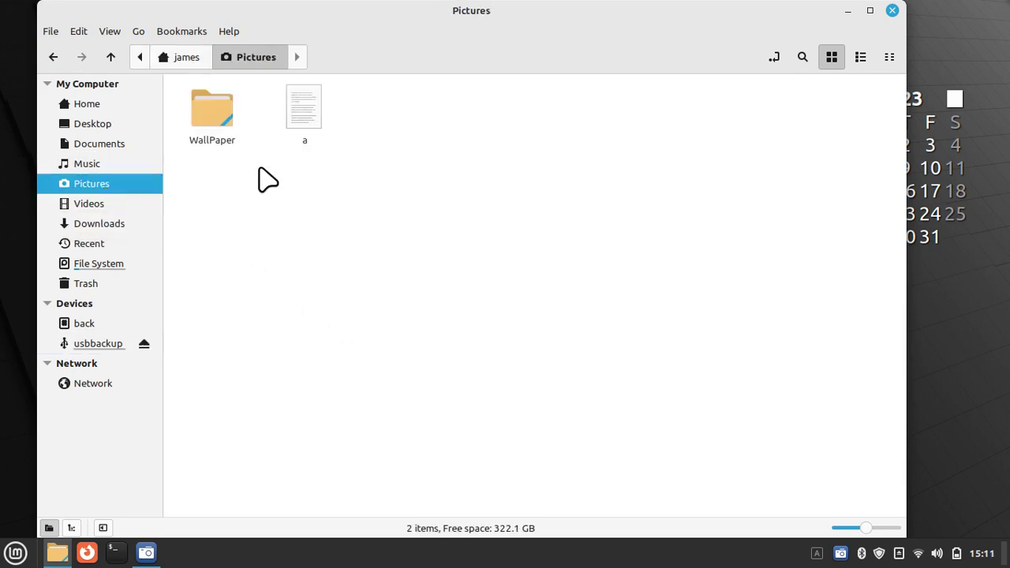
pyautogui.doubleClick(228, 113)
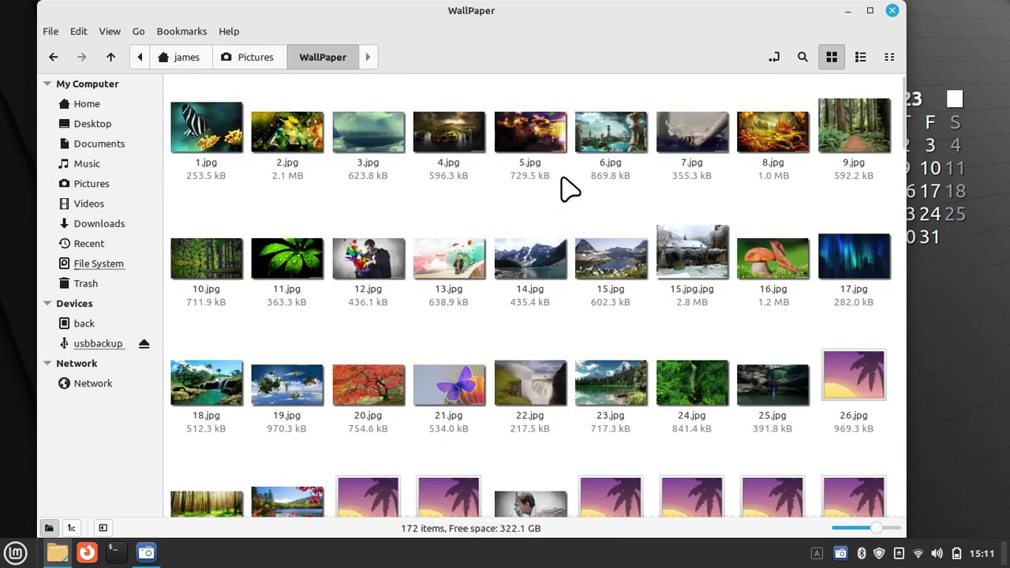
pyautogui.click(371, 292)
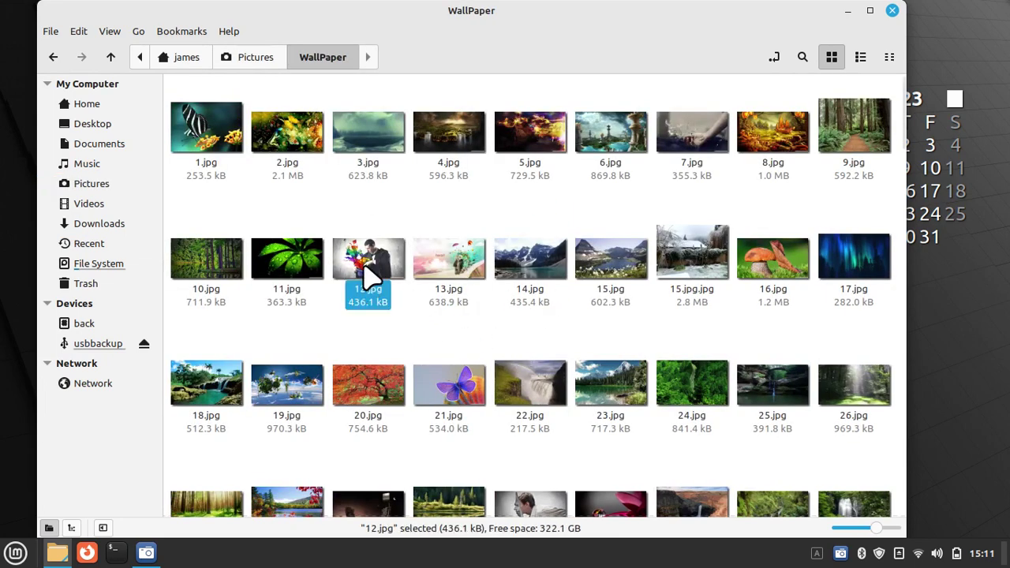
pyautogui.press('space')
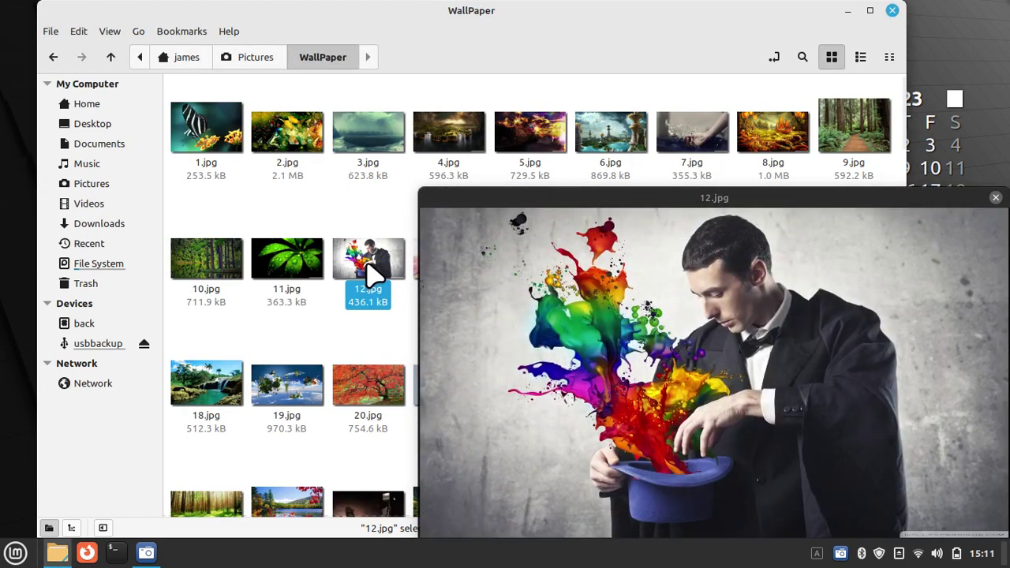
pyautogui.press('space')
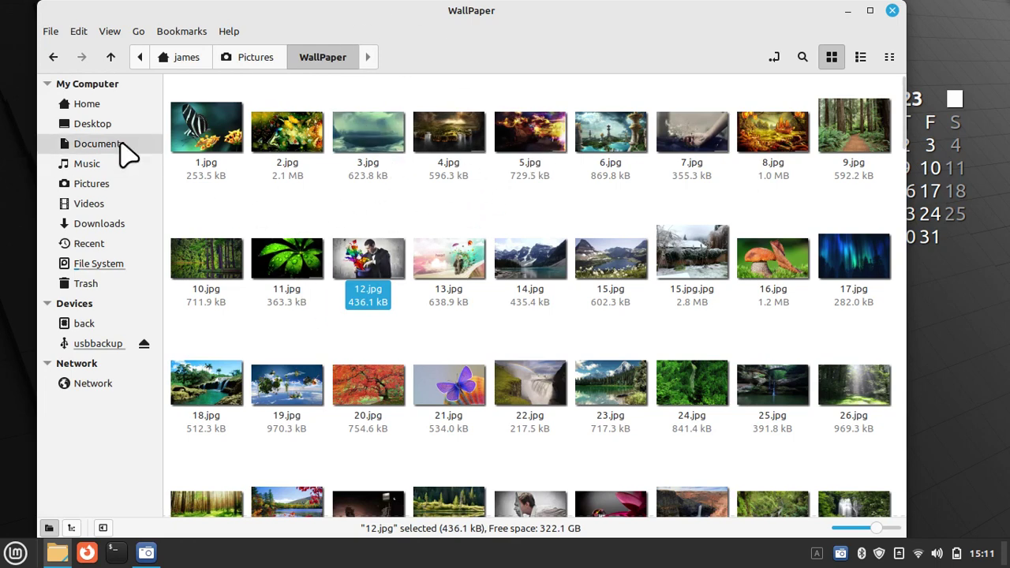
# Display the usbbackup script from the backup scripts folder in Documents, review its rsync lines, and close it
pyautogui.click(106, 104)
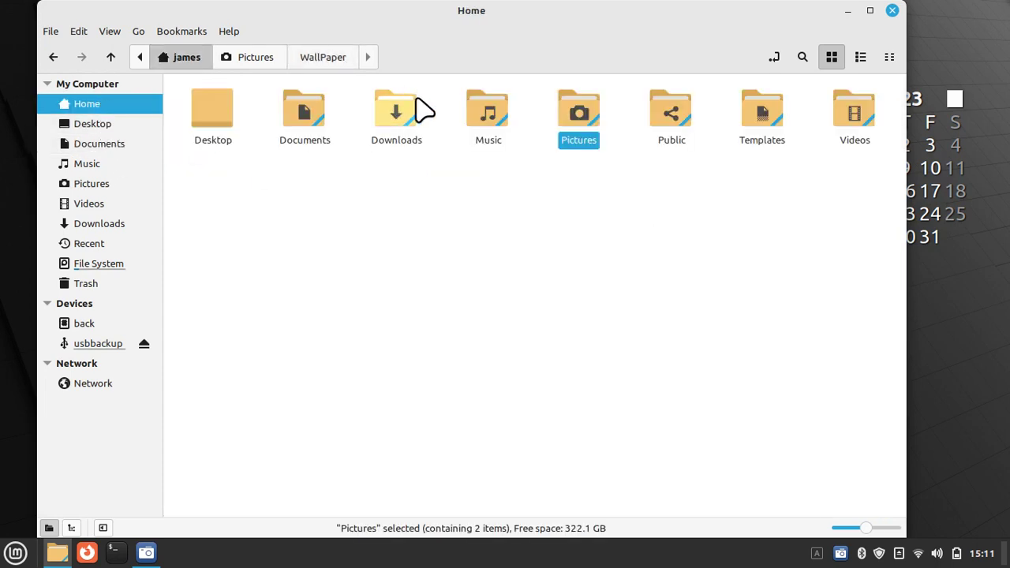
pyautogui.rightClick(594, 111)
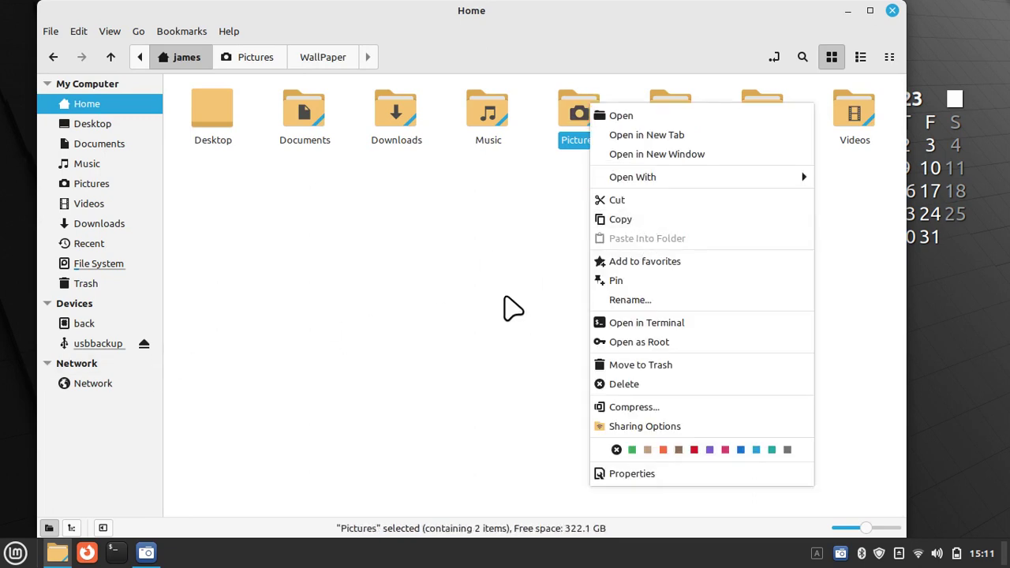
pyautogui.press('Escape')
pyautogui.doubleClick(300, 118)
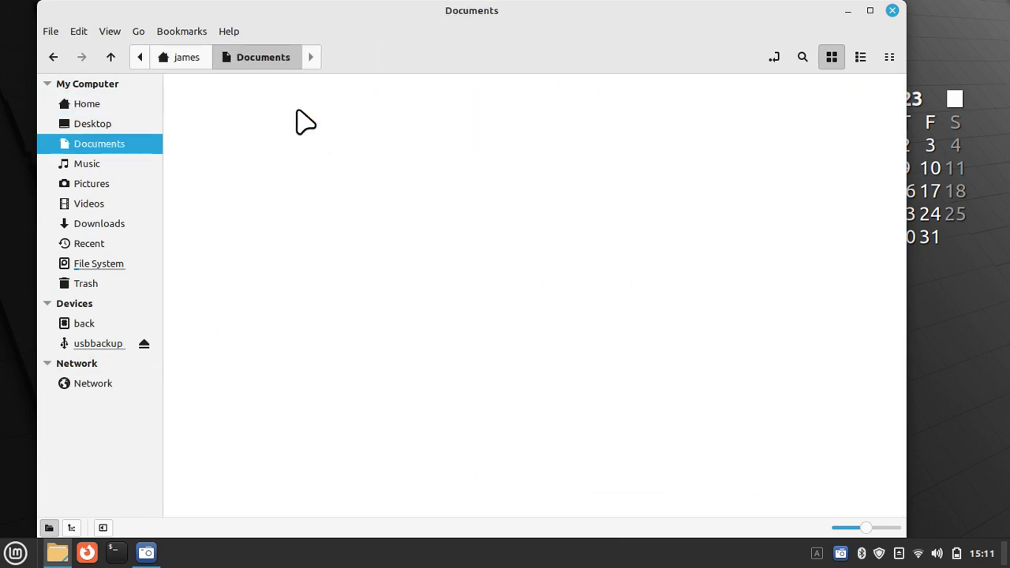
pyautogui.doubleClick(211, 110)
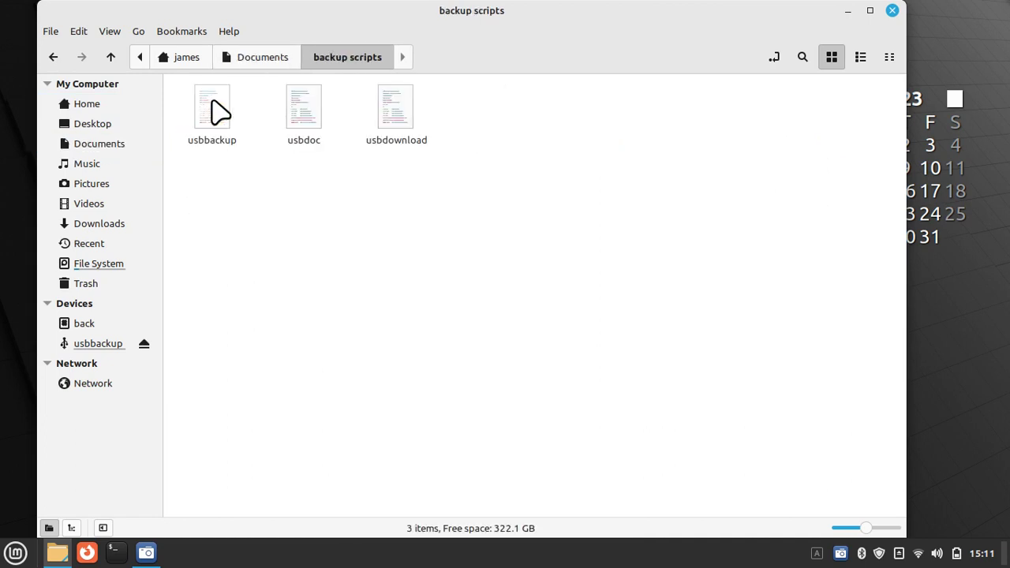
pyautogui.click(215, 110)
pyautogui.doubleClick(211, 107)
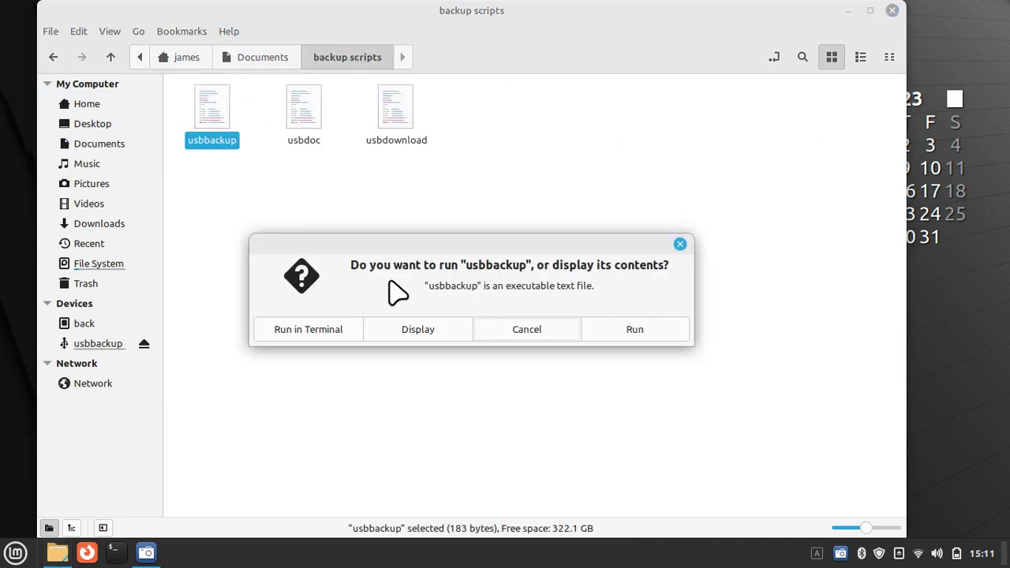
pyautogui.click(415, 330)
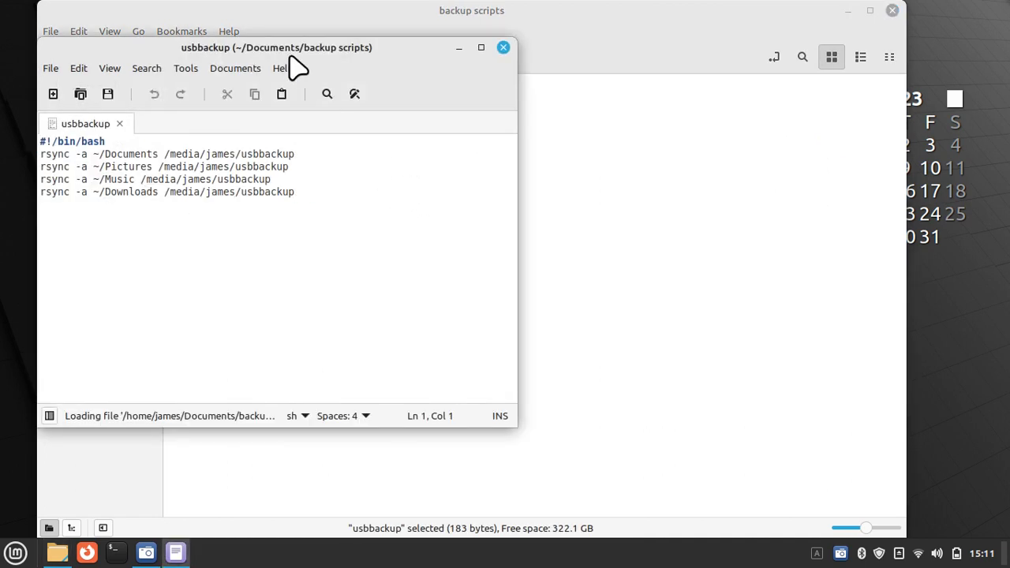
pyautogui.moveTo(289, 45); pyautogui.dragTo(527, 96)
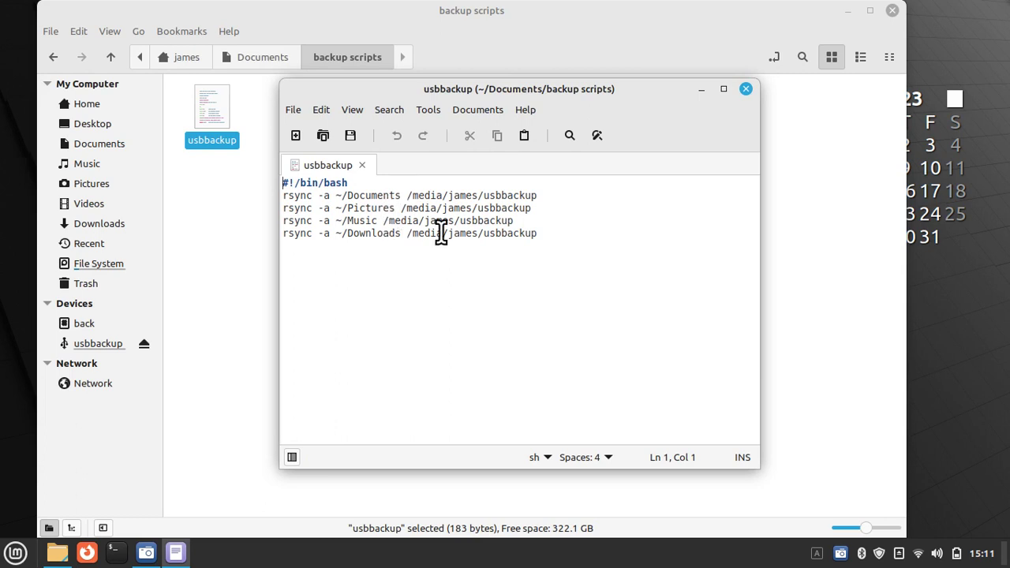
pyautogui.click(745, 89)
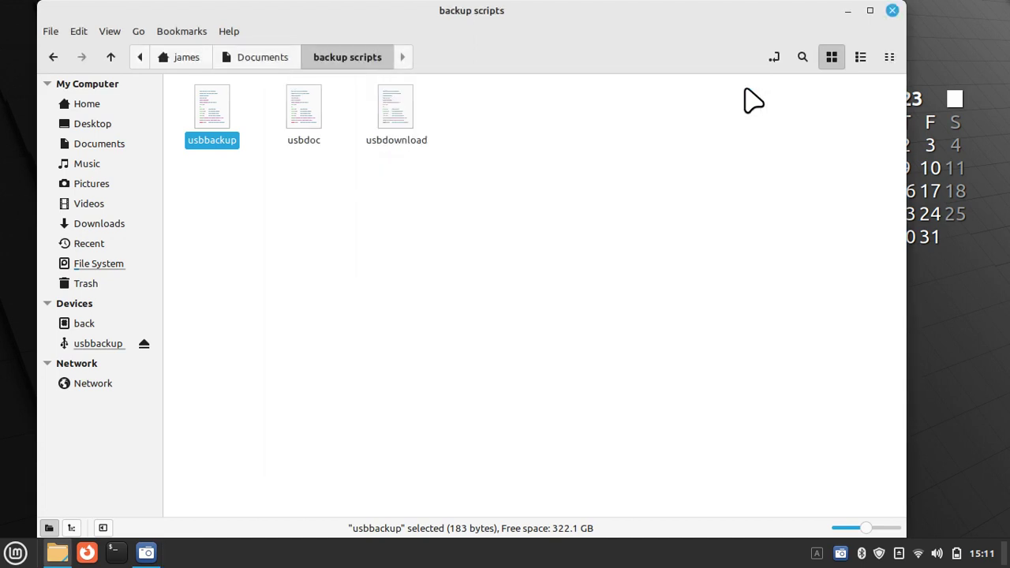
# Run the usbbackup script and check the folders copied to the usbbackup drive
pyautogui.doubleClick(206, 119)
pyautogui.click(636, 329)
pyautogui.click(100, 344)
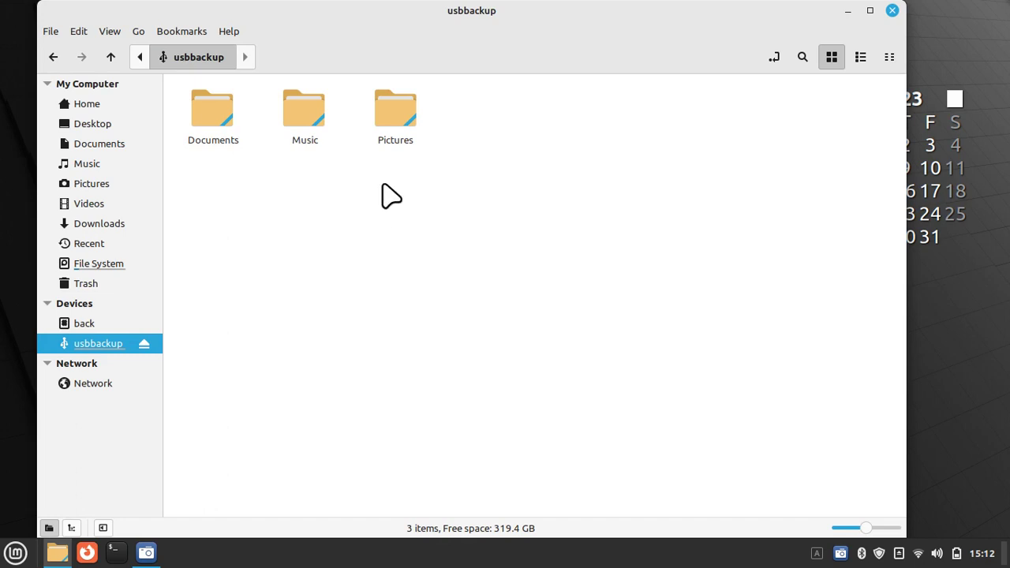
# Display the usbdoc script from the backup scripts folder in Documents, review its rsync line, and close it
pyautogui.click(115, 147)
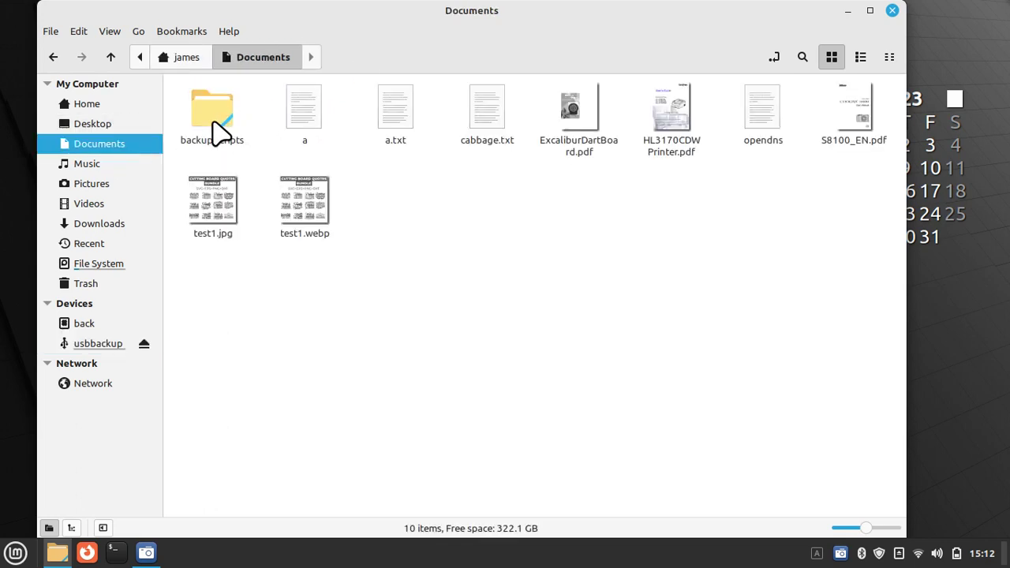
pyautogui.click(213, 124)
pyautogui.doubleClick(212, 123)
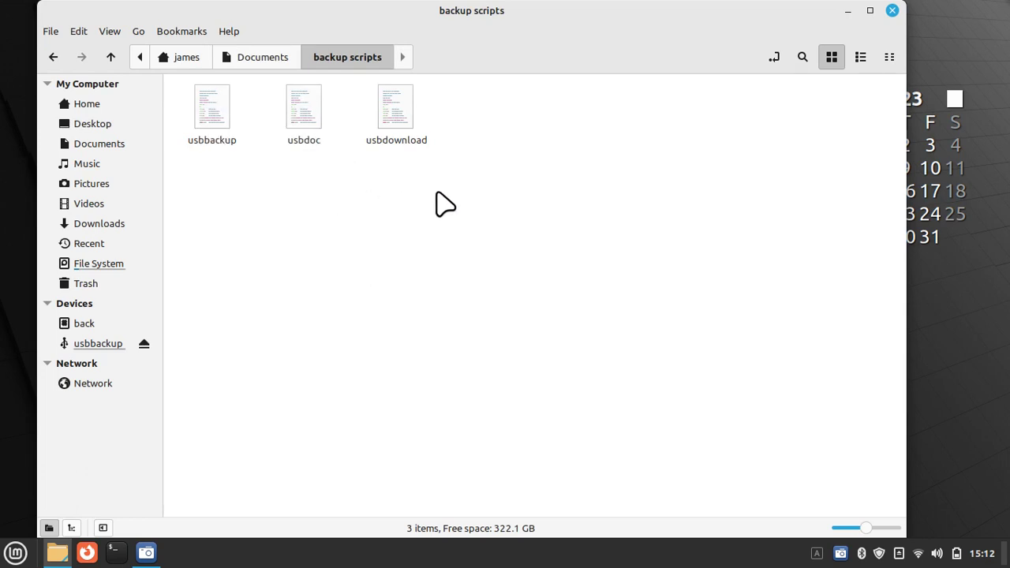
pyautogui.doubleClick(300, 110)
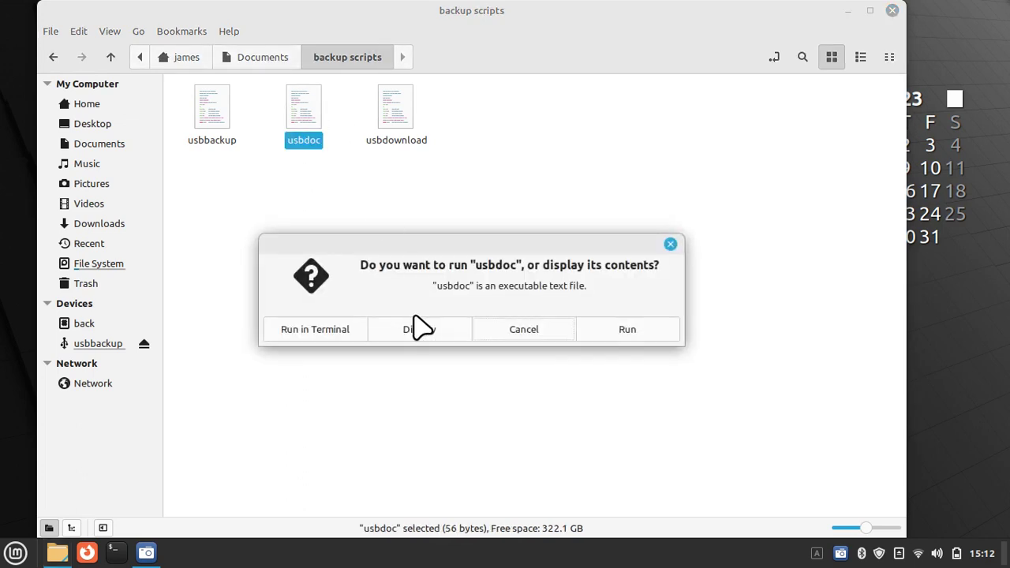
pyautogui.click(419, 330)
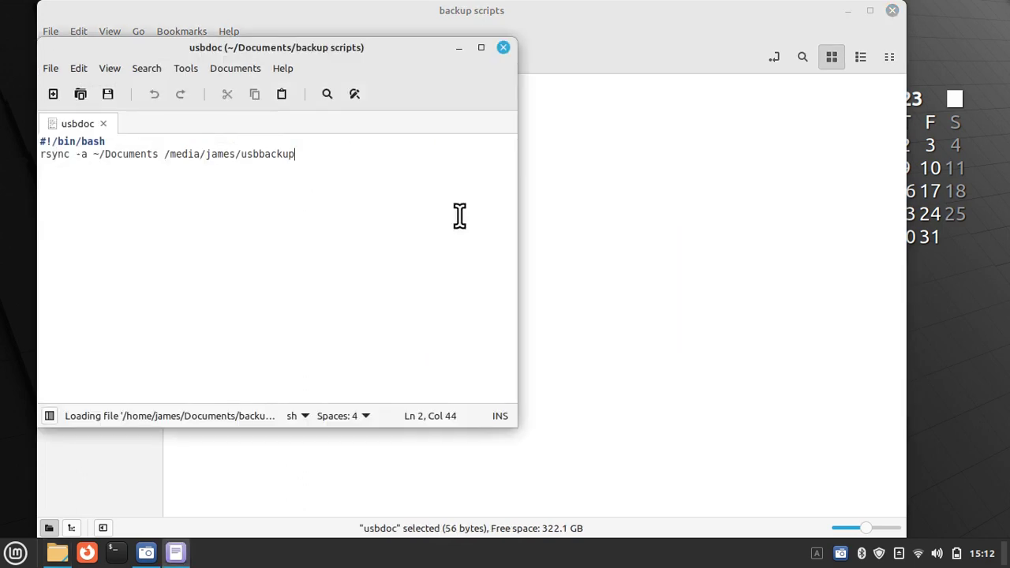
pyautogui.moveTo(411, 49); pyautogui.dragTo(611, 81)
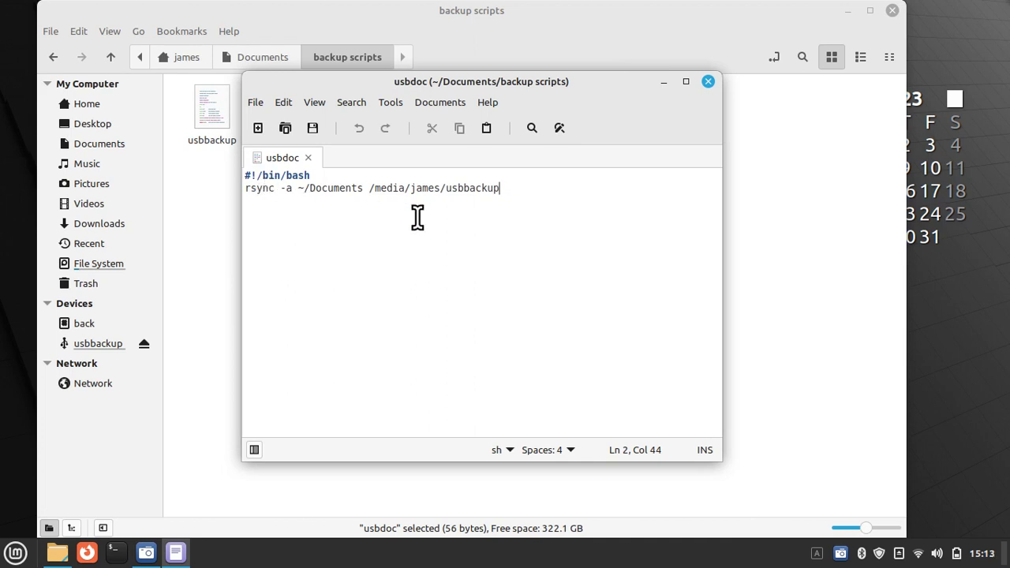
pyautogui.click(709, 82)
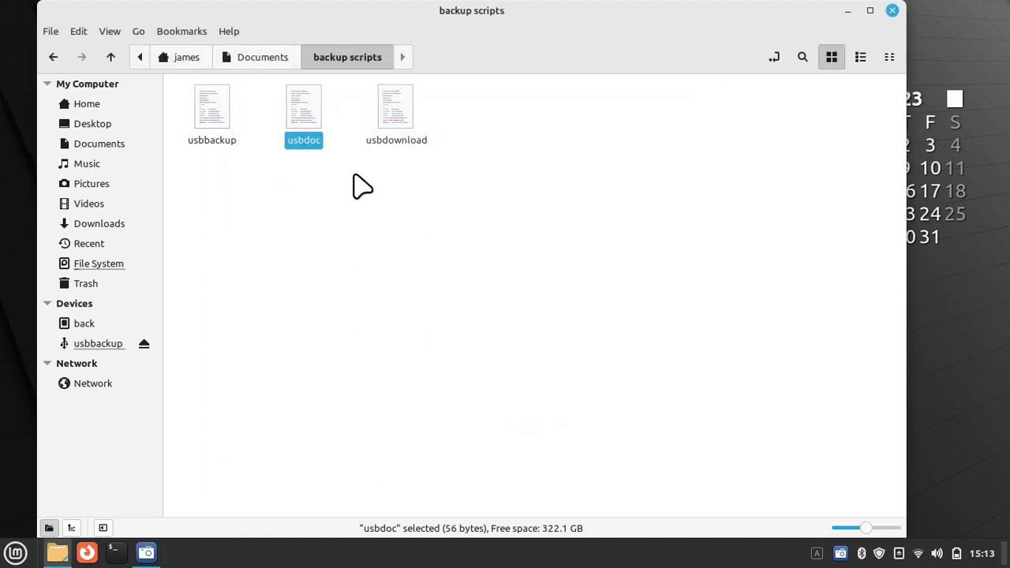
# Copy the #!/bin/bash line and the Documents rsync line from the usbbackup script, and close the script
pyautogui.doubleClick(203, 103)
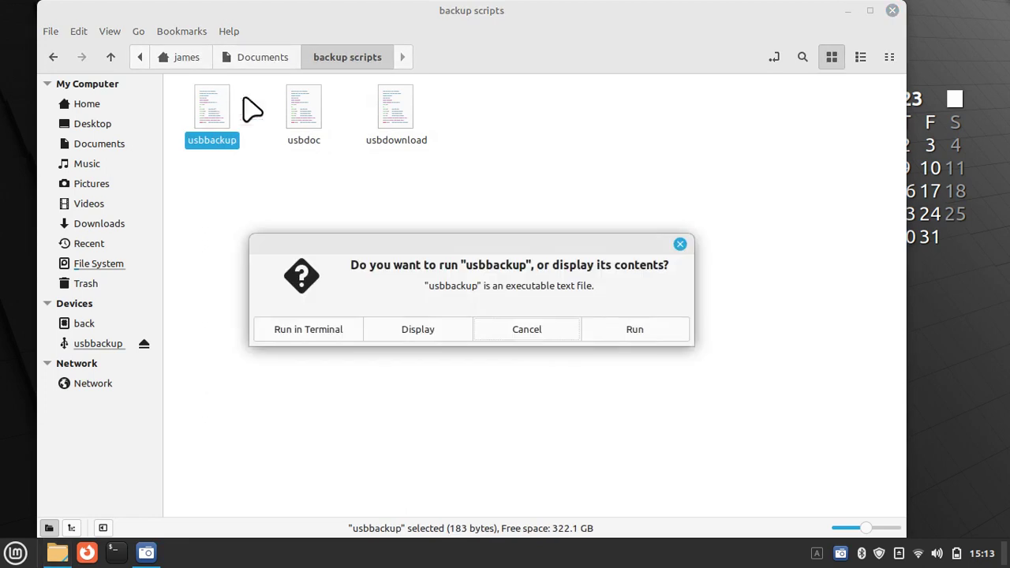
pyautogui.click(418, 332)
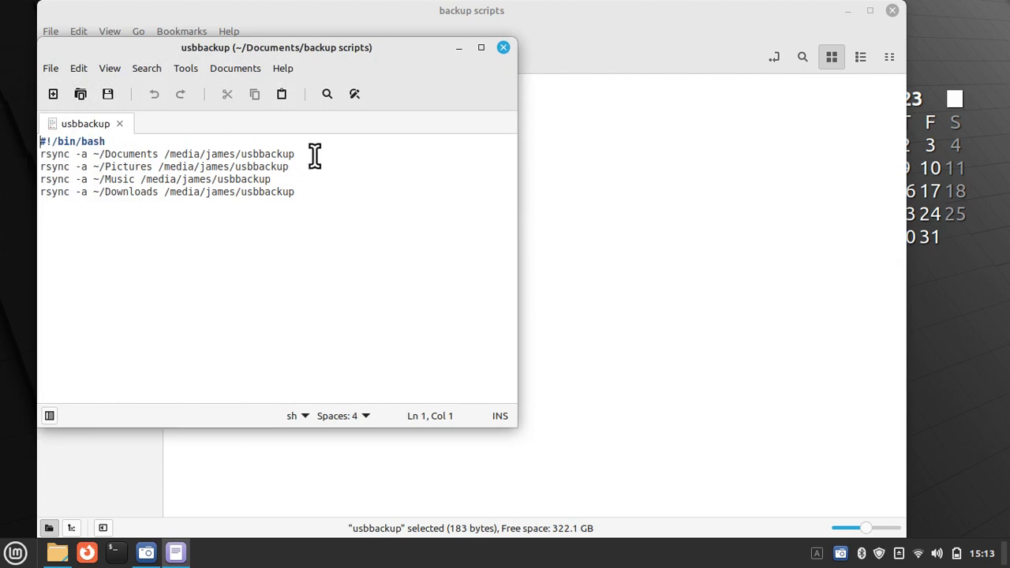
pyautogui.moveTo(320, 158); pyautogui.dragTo(40, 145)
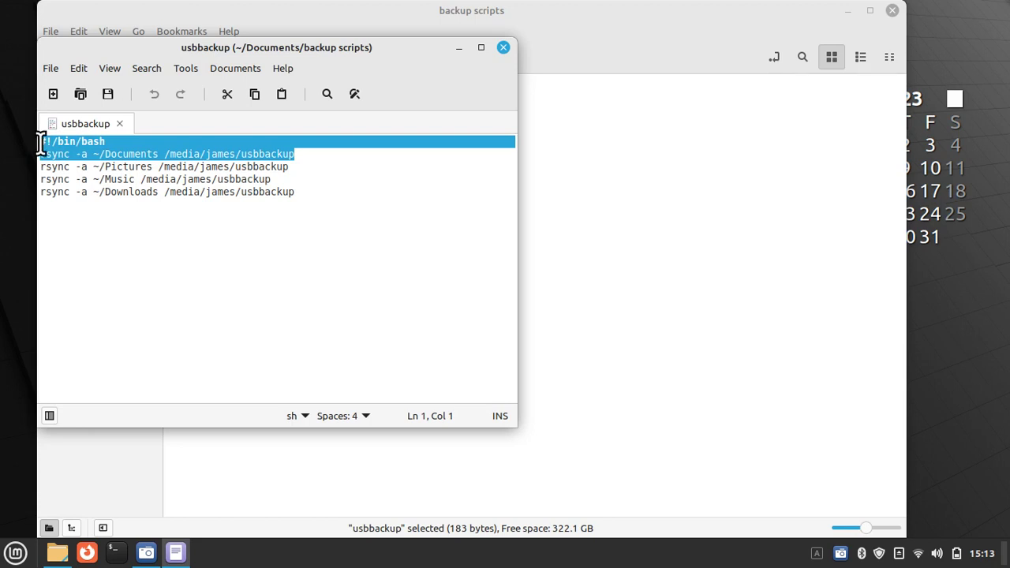
pyautogui.rightClick(170, 147)
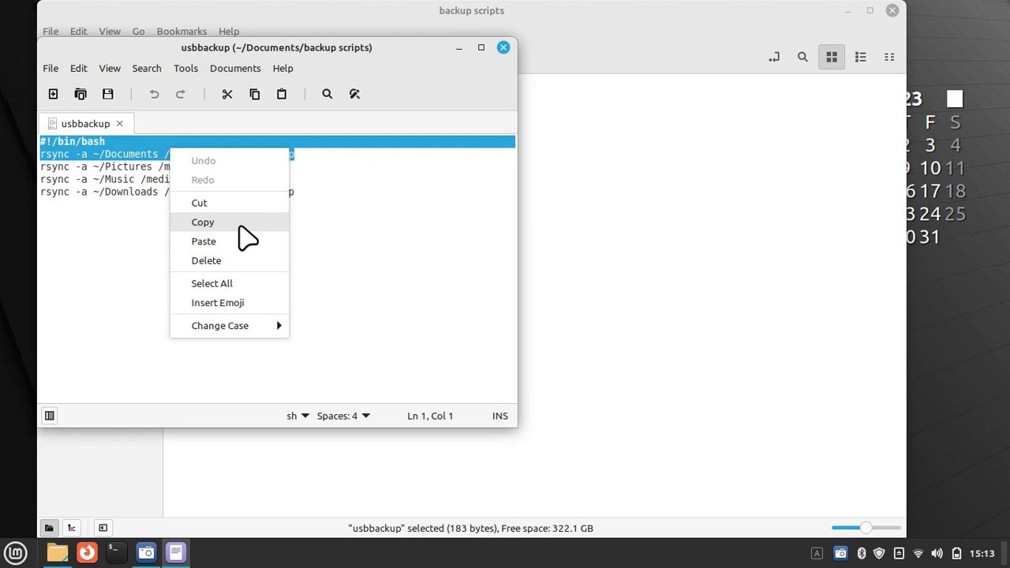
pyautogui.click(239, 223)
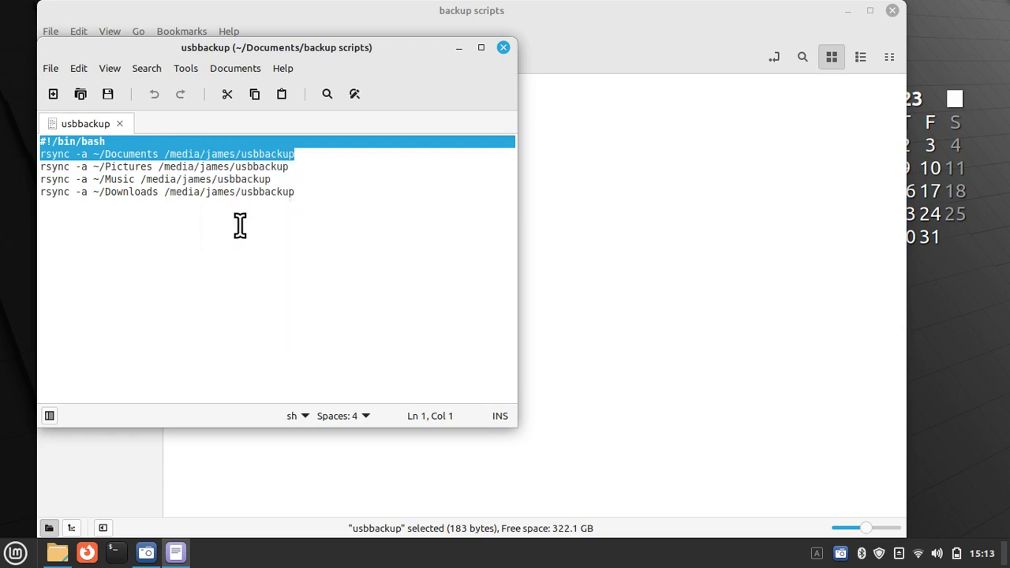
pyautogui.click(504, 48)
# Create an empty document in the backup scripts folder and paste the copied script lines into it
pyautogui.rightClick(412, 230)
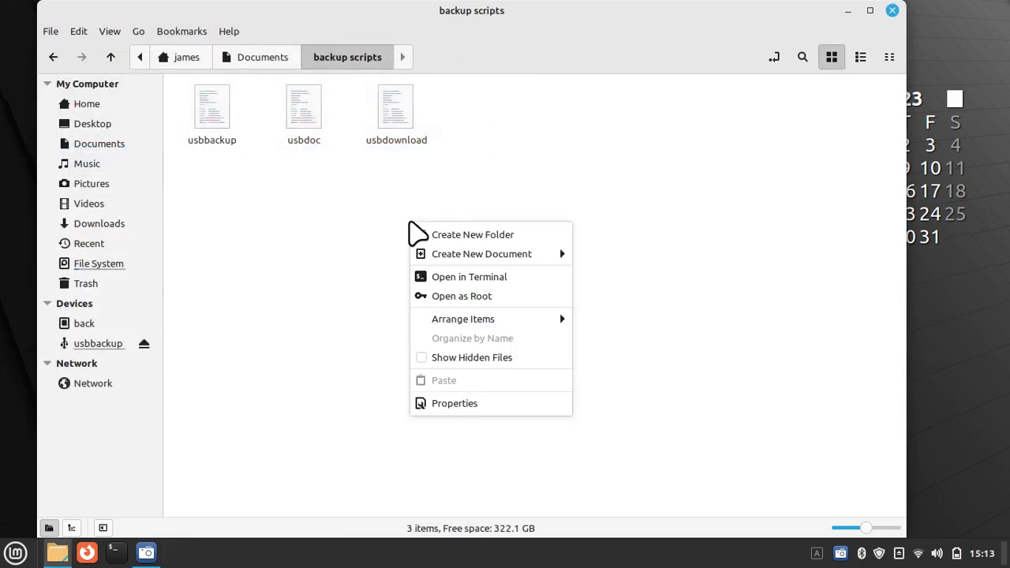
pyautogui.moveTo(472, 254)
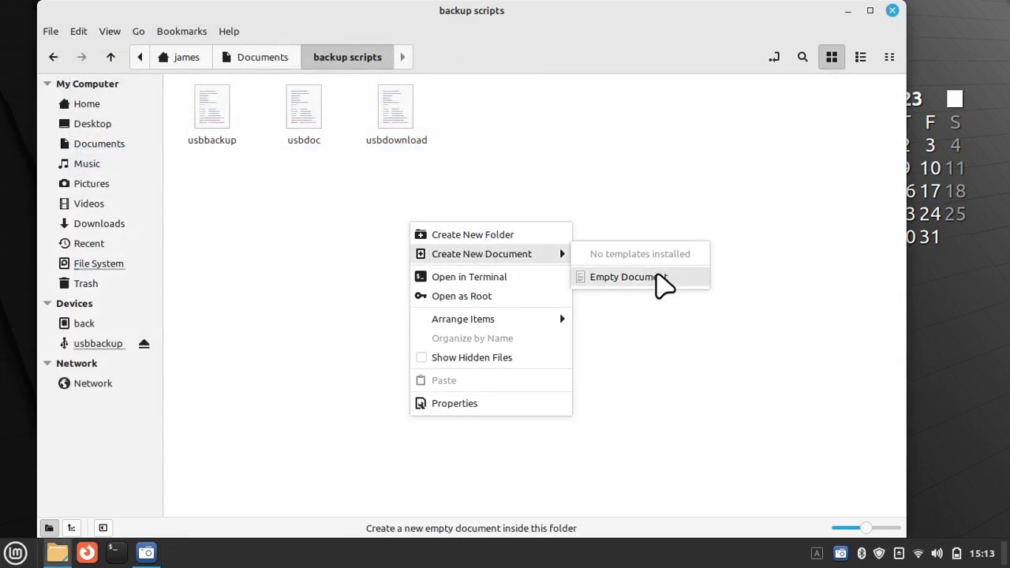
pyautogui.click(628, 277)
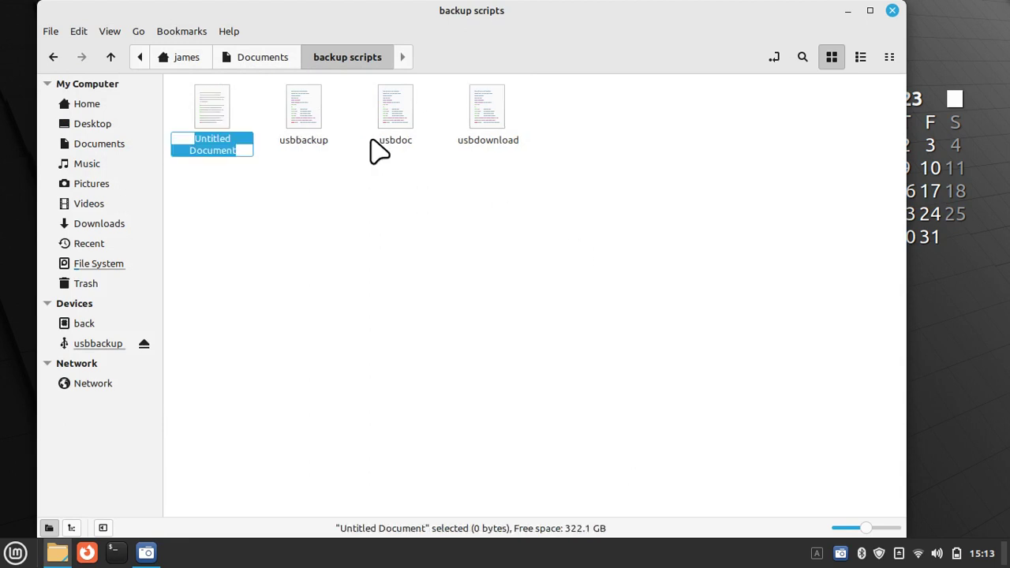
pyautogui.doubleClick(226, 110)
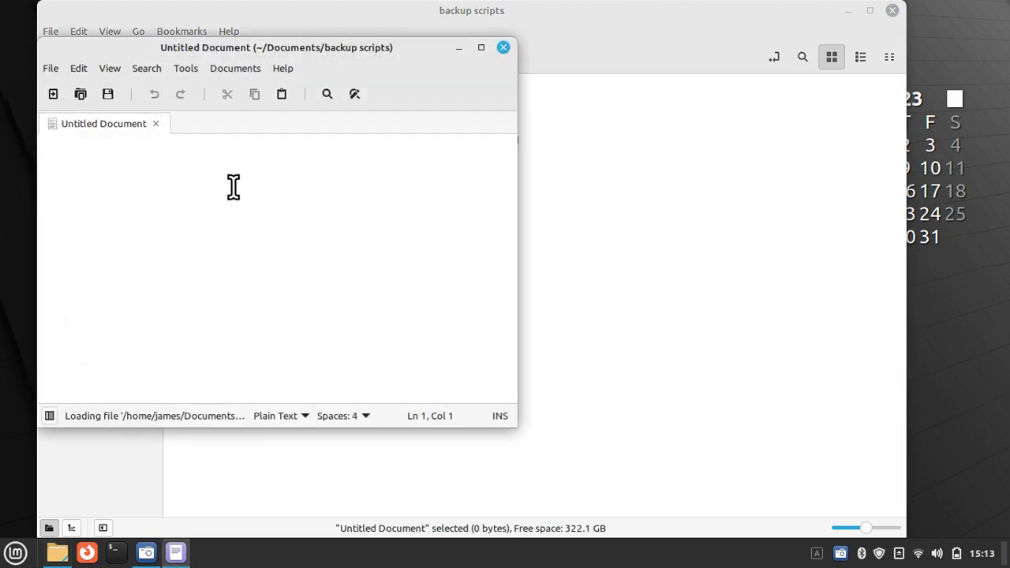
pyautogui.rightClick(233, 187)
pyautogui.click(292, 280)
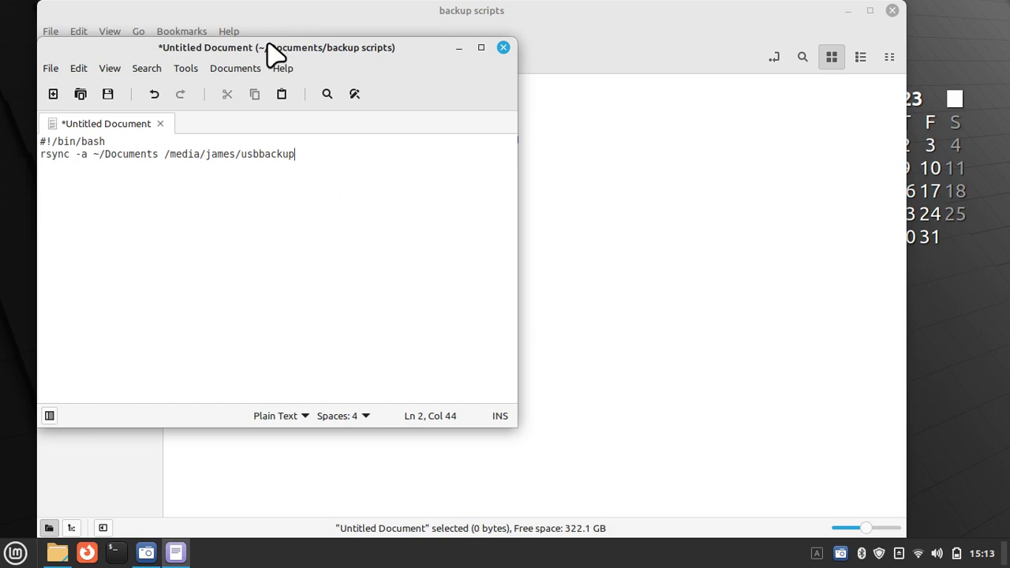
pyautogui.moveTo(266, 46); pyautogui.dragTo(483, 93)
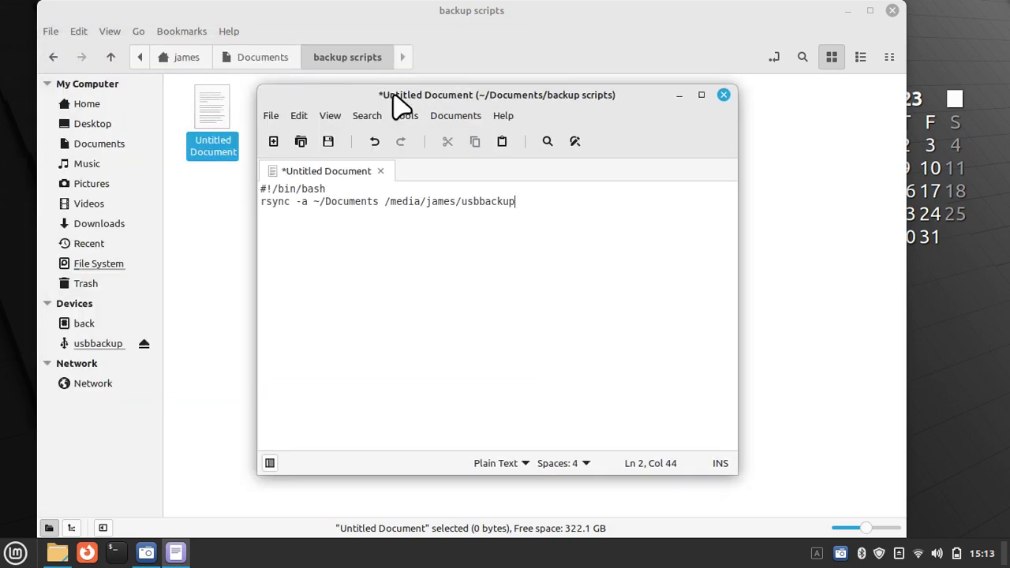
pyautogui.moveTo(394, 98); pyautogui.dragTo(470, 159)
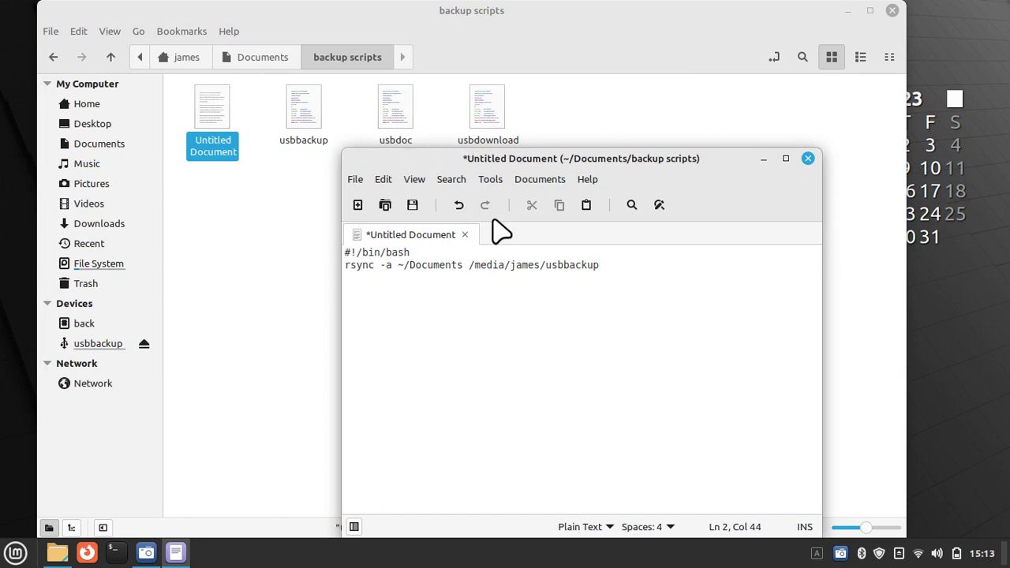
# Replace Documents with Music as the source folder in the new script's rsync line
pyautogui.click(463, 267)
pyautogui.press('BackSpace')
pyautogui.press('BackSpace')
pyautogui.press('BackSpace')
pyautogui.press('BackSpace')
pyautogui.press('BackSpace')
pyautogui.press('BackSpace')
pyautogui.press('BackSpace')
pyautogui.press('BackSpace')
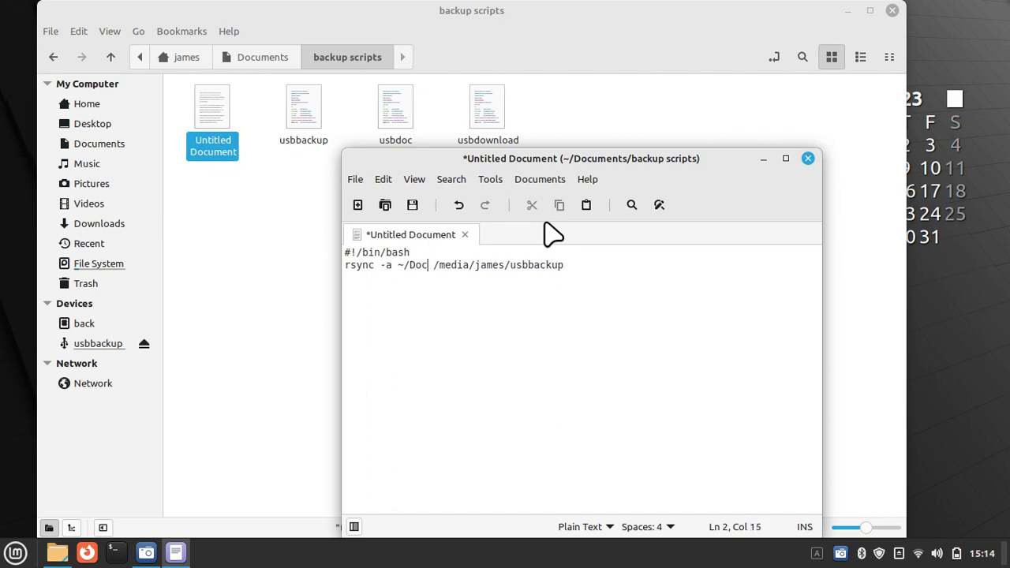
pyautogui.press('BackSpace')
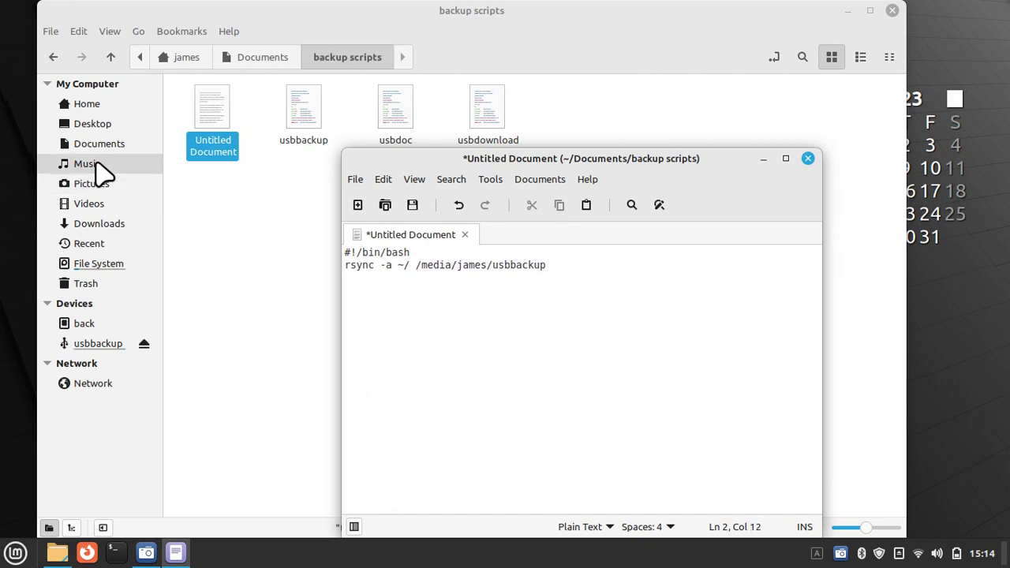
pyautogui.write('Music')
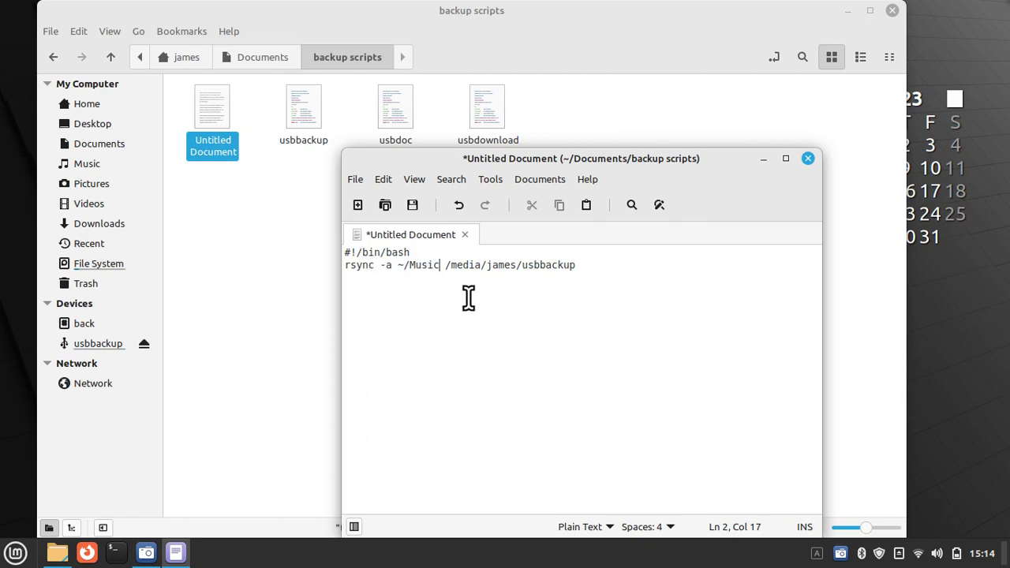
# Save the new Music backup script in the backup scripts folder and close it
pyautogui.press('Delete')
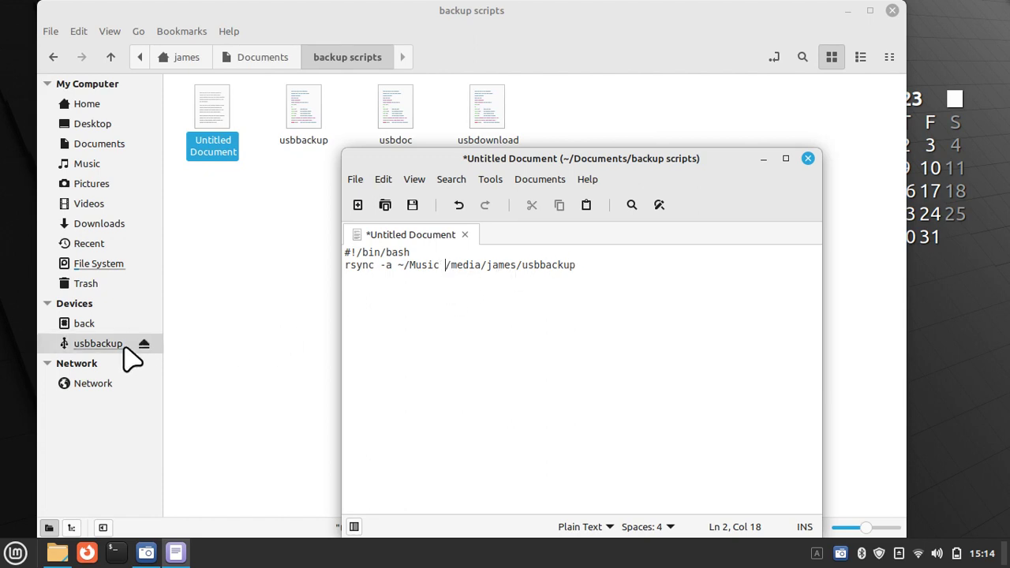
pyautogui.moveTo(101, 354)
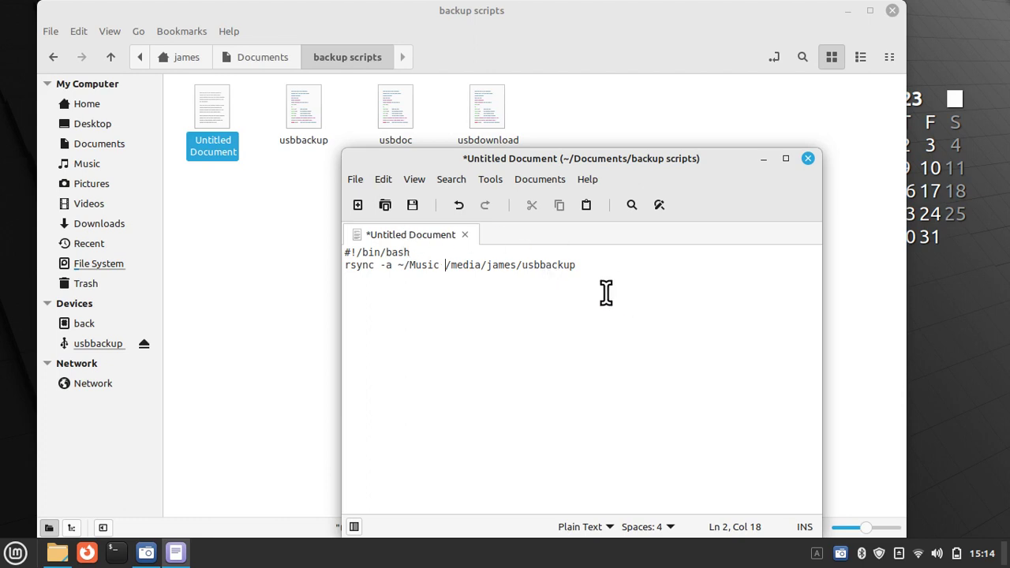
pyautogui.click(411, 205)
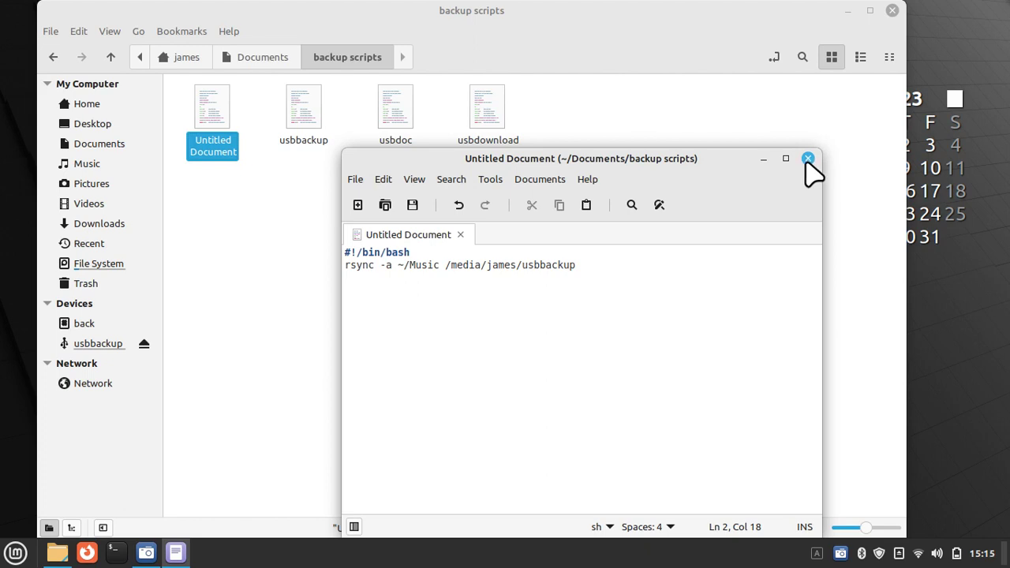
pyautogui.click(807, 159)
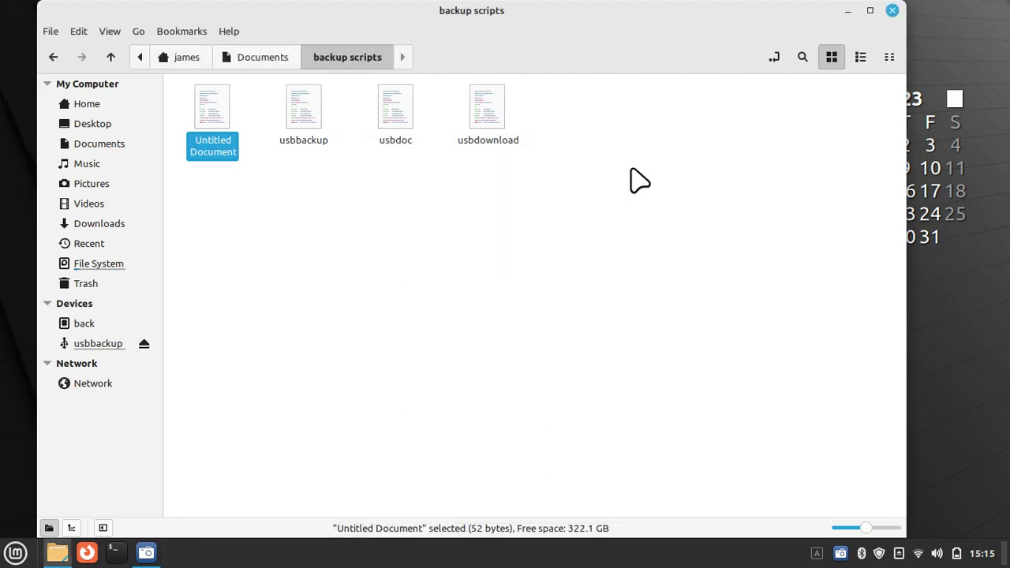
# Rename the untitled script as usbmusic, then open it to check its contents and close it
pyautogui.rightClick(208, 113)
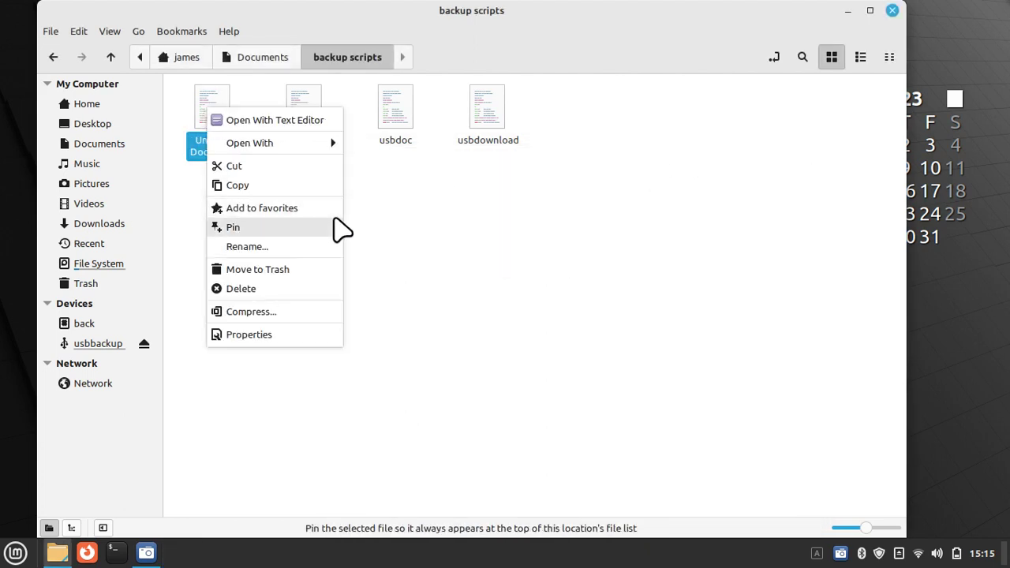
pyautogui.click(311, 250)
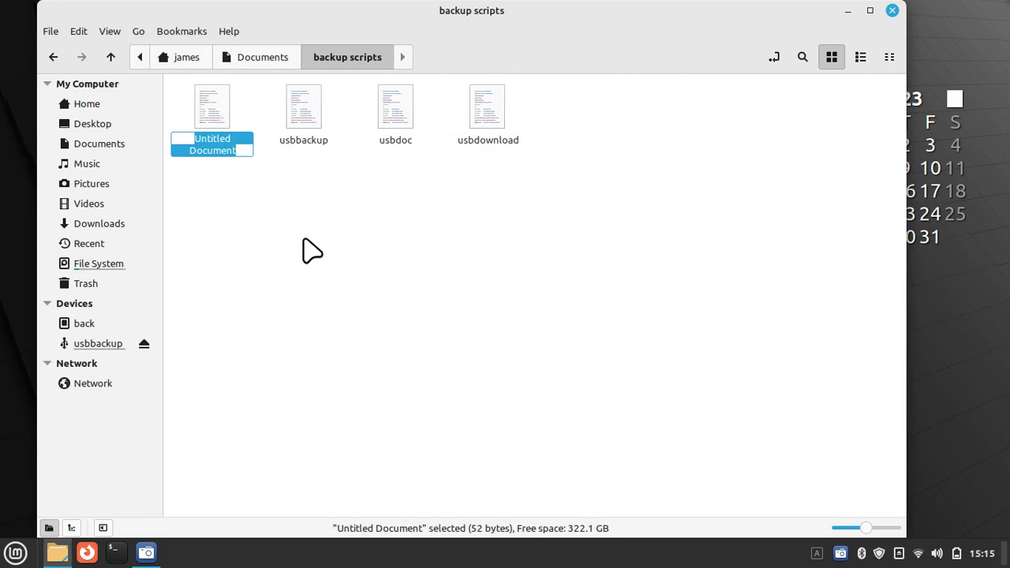
pyautogui.write('usbmusic')
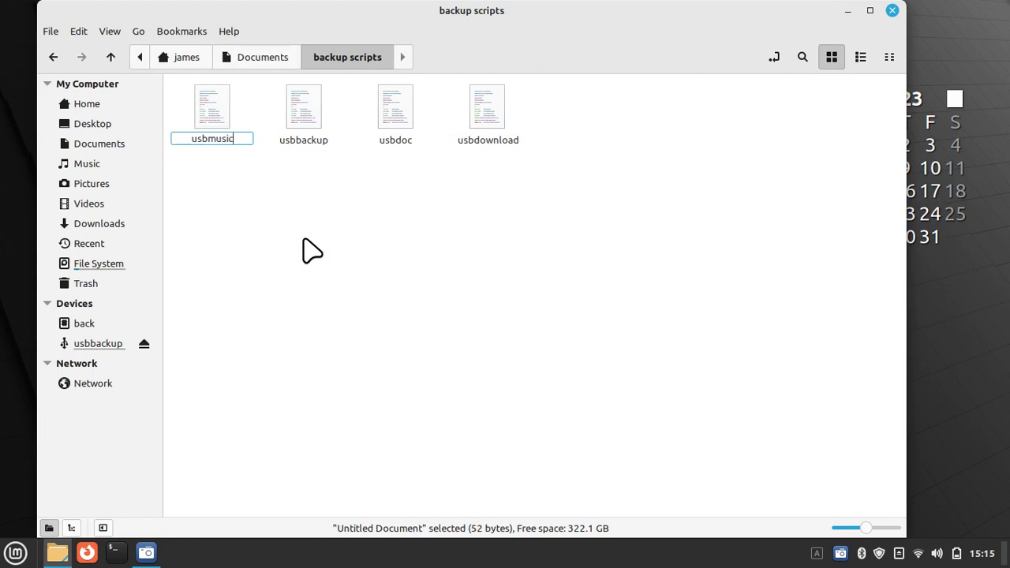
pyautogui.press('Return')
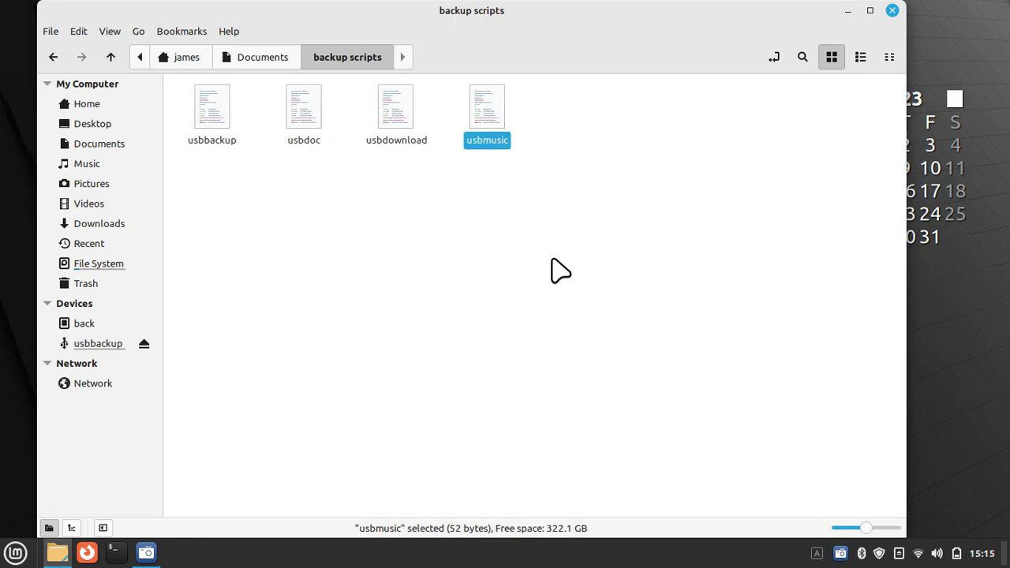
pyautogui.doubleClick(489, 110)
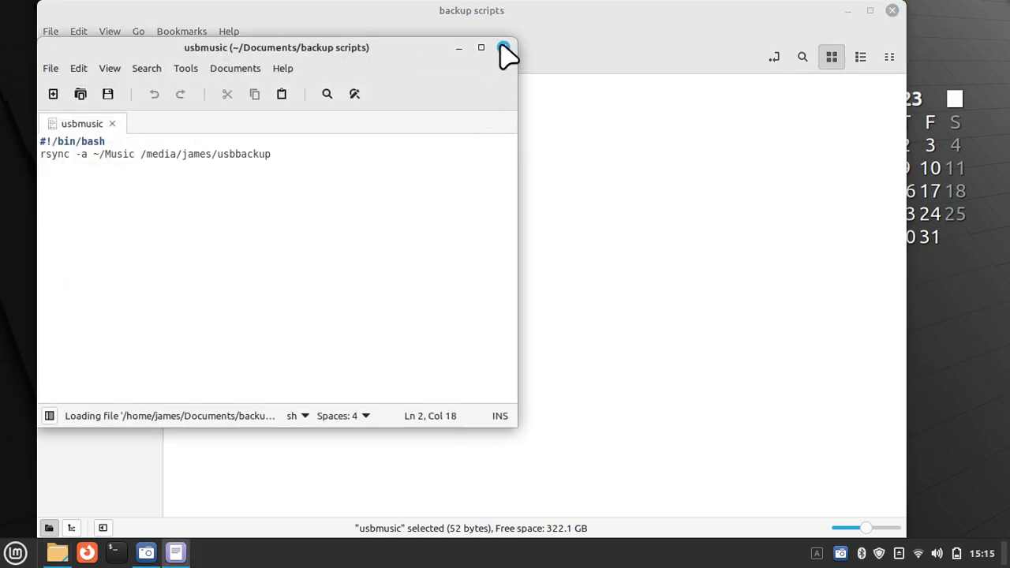
pyautogui.click(503, 49)
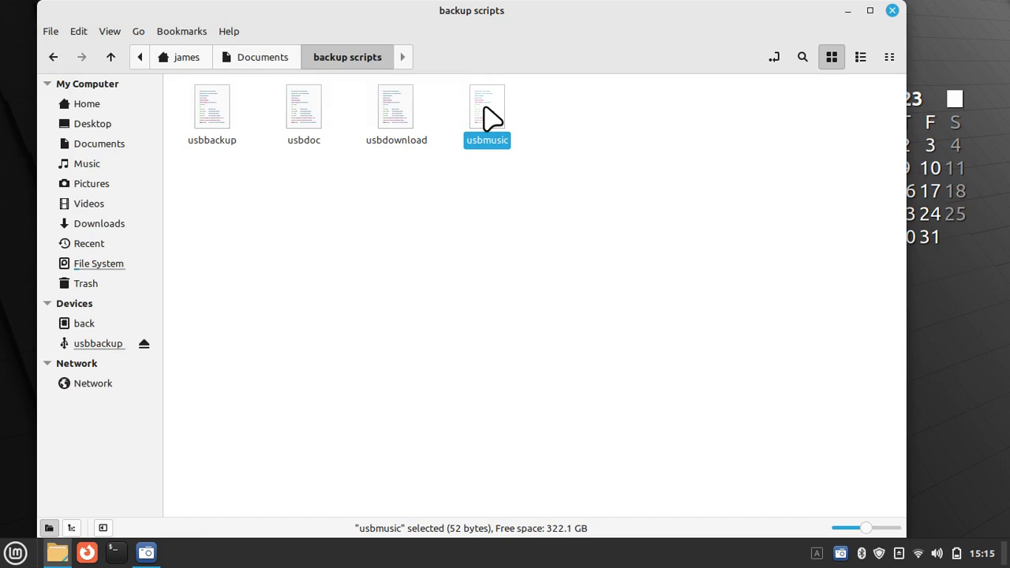
# Allow the usbmusic script to be executed as a program in its file permissions
pyautogui.rightClick(489, 118)
pyautogui.click(529, 334)
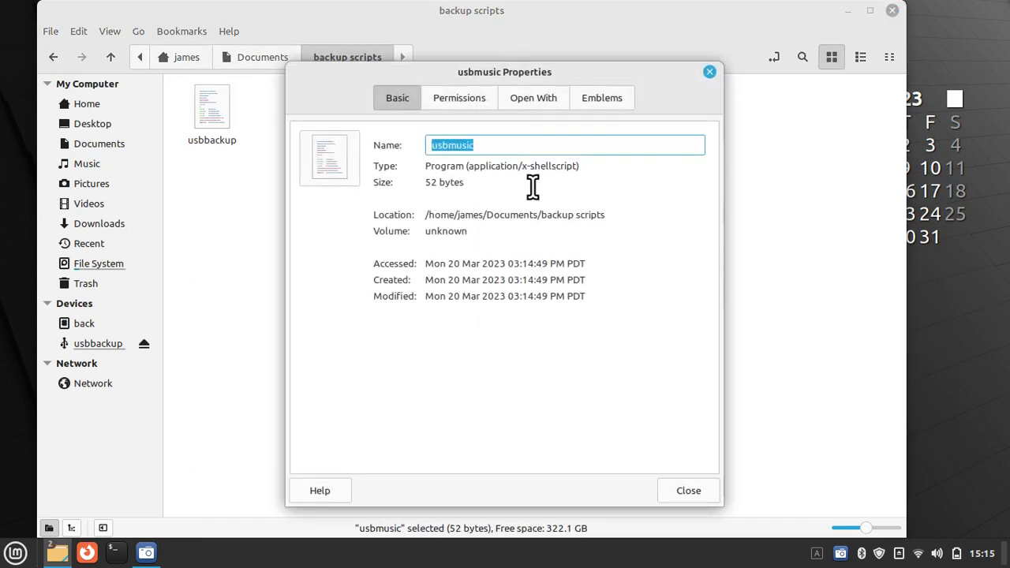
pyautogui.click(463, 100)
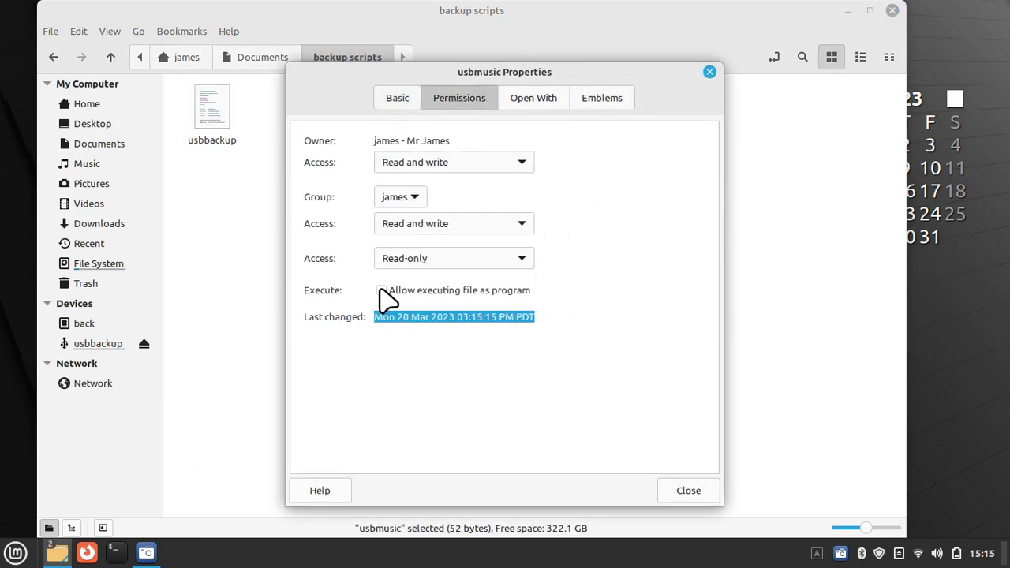
pyautogui.click(382, 290)
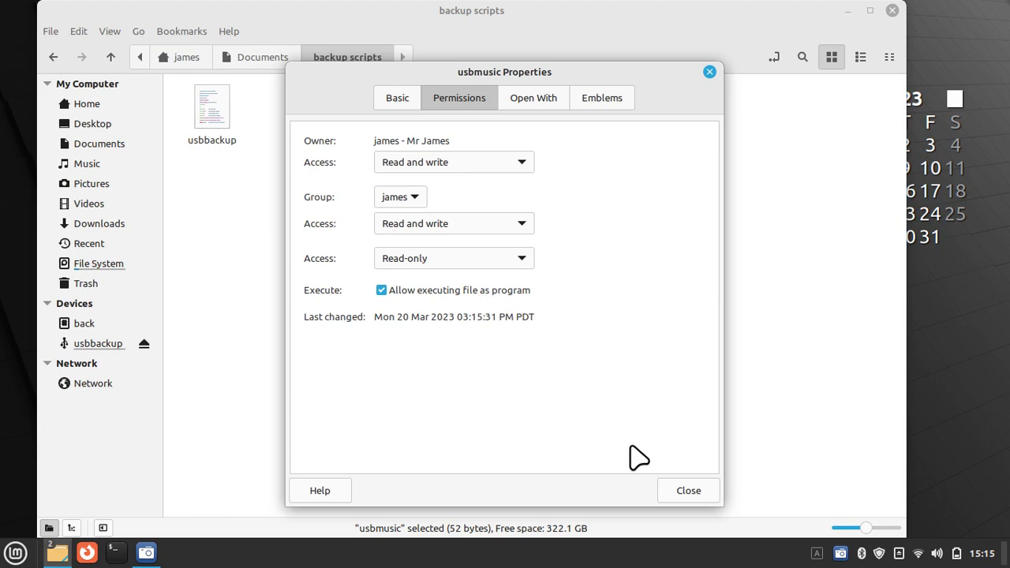
pyautogui.click(685, 492)
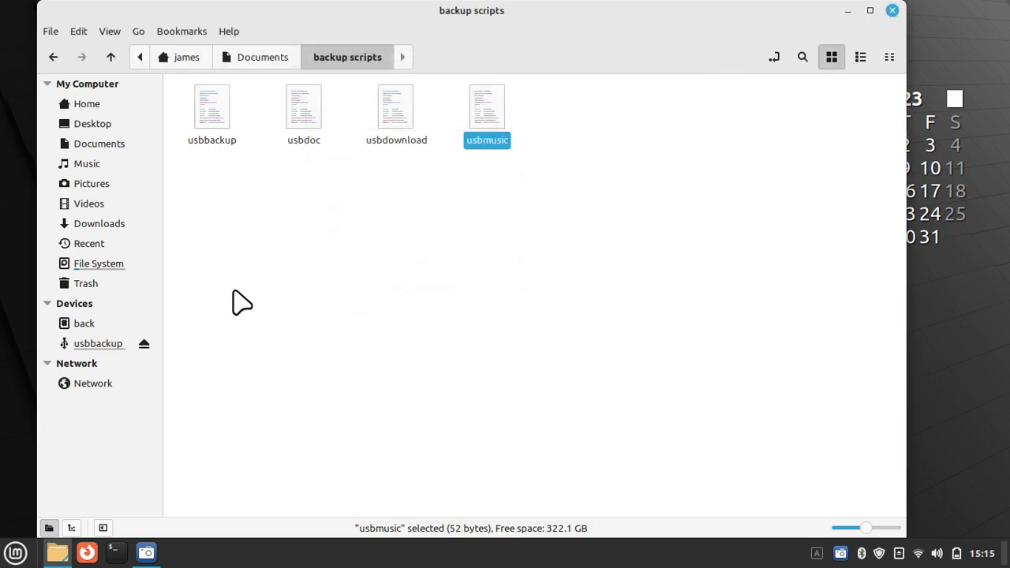
# Check the folders on the usbbackup drive, then display the usbbackup script from the backup scripts folder and close it
pyautogui.click(110, 346)
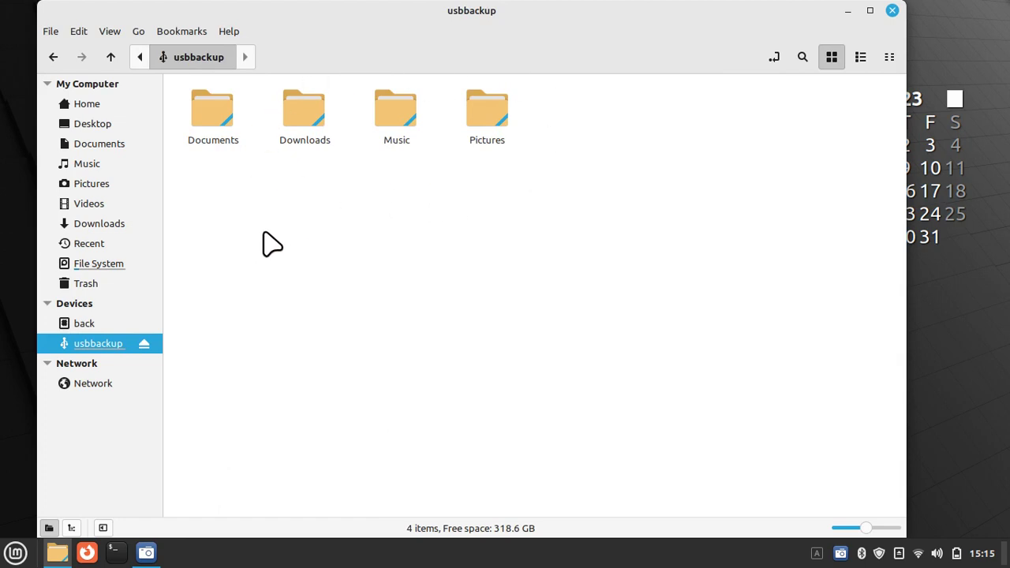
pyautogui.click(93, 150)
pyautogui.doubleClick(218, 123)
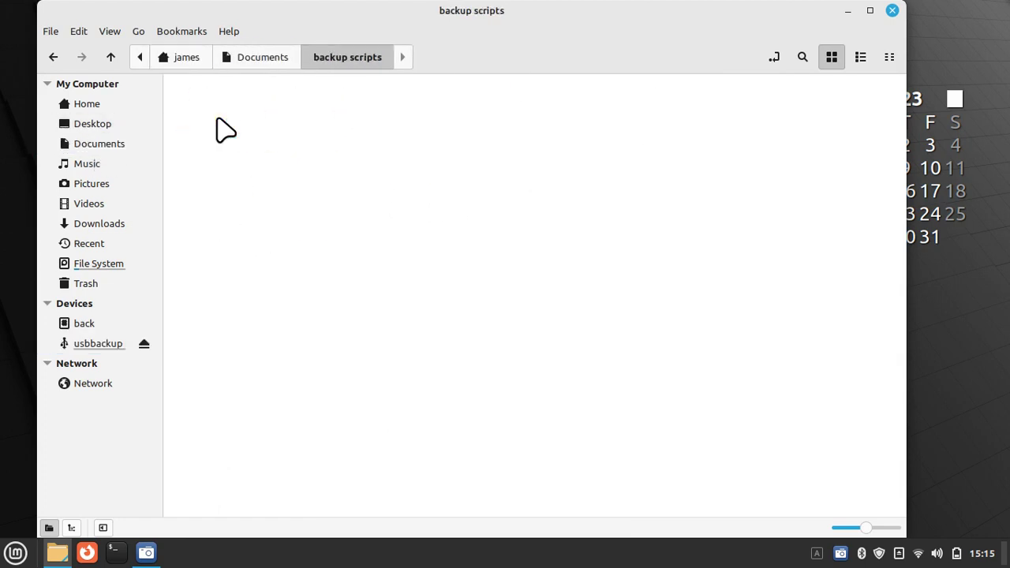
pyautogui.doubleClick(220, 114)
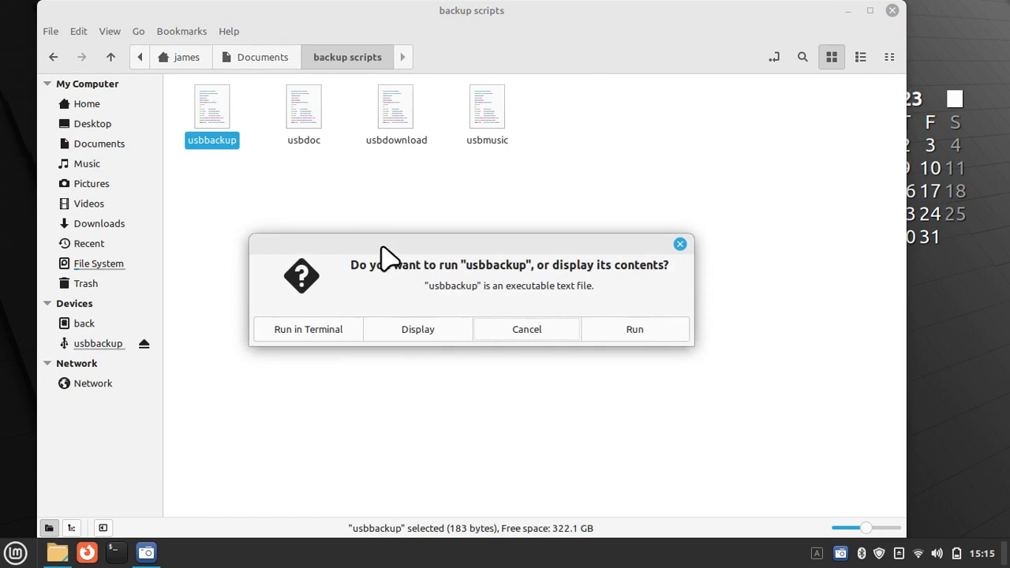
pyautogui.click(418, 331)
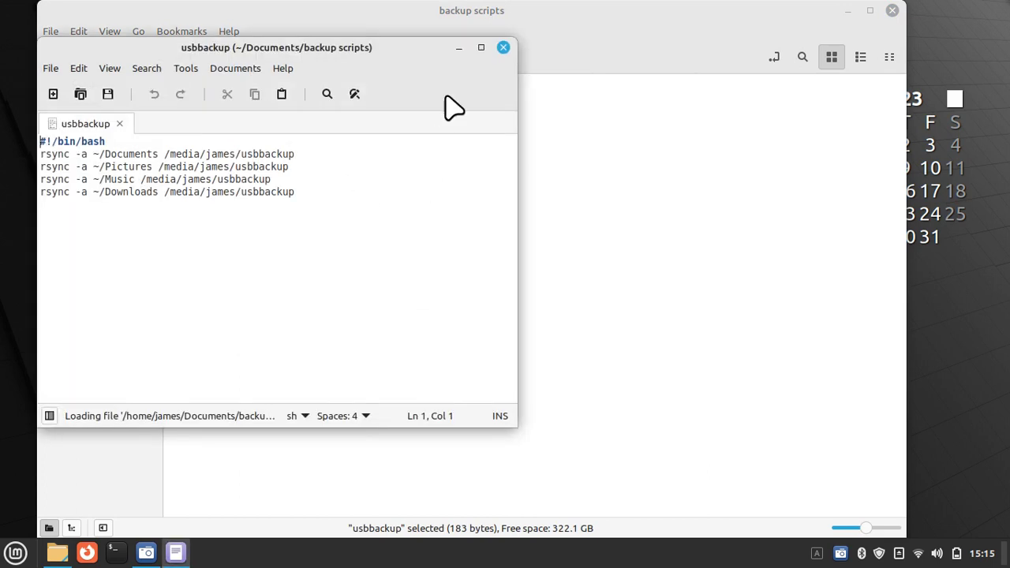
pyautogui.click(503, 49)
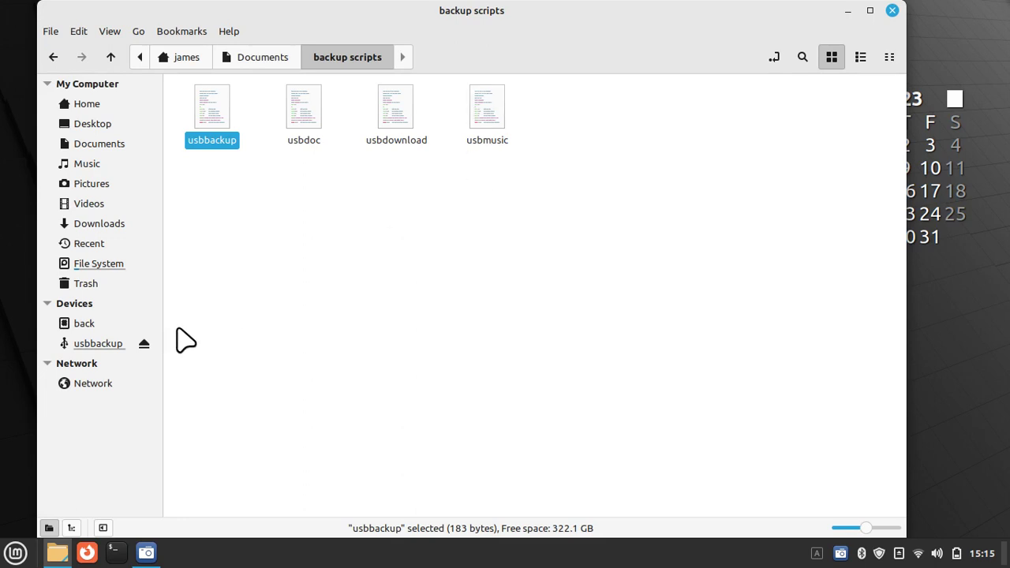
# Delete the Documents, Downloads, Music and Pictures folders from the usbbackup drive
pyautogui.click(101, 347)
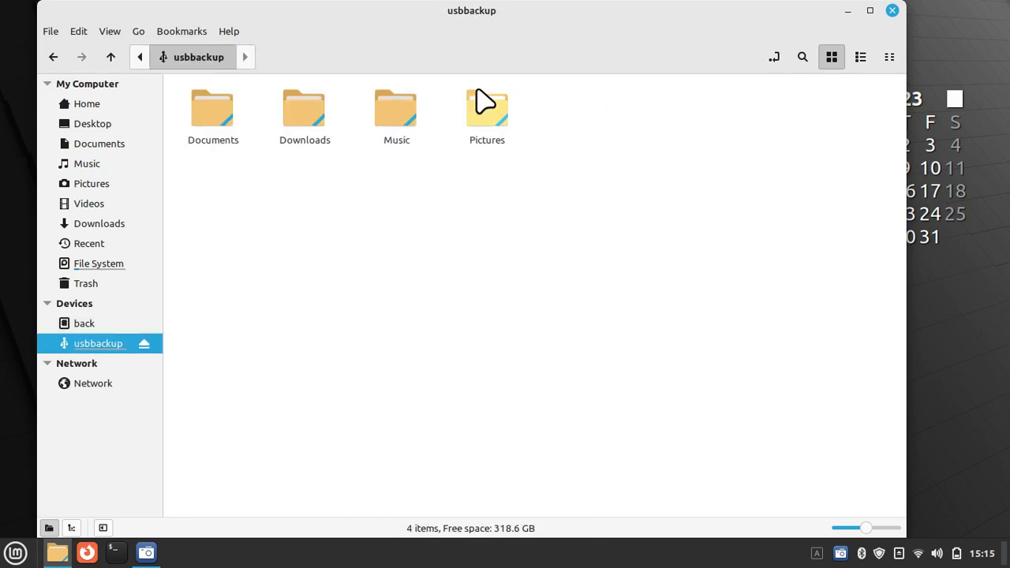
pyautogui.moveTo(514, 101); pyautogui.dragTo(191, 165)
pyautogui.press('Delete')
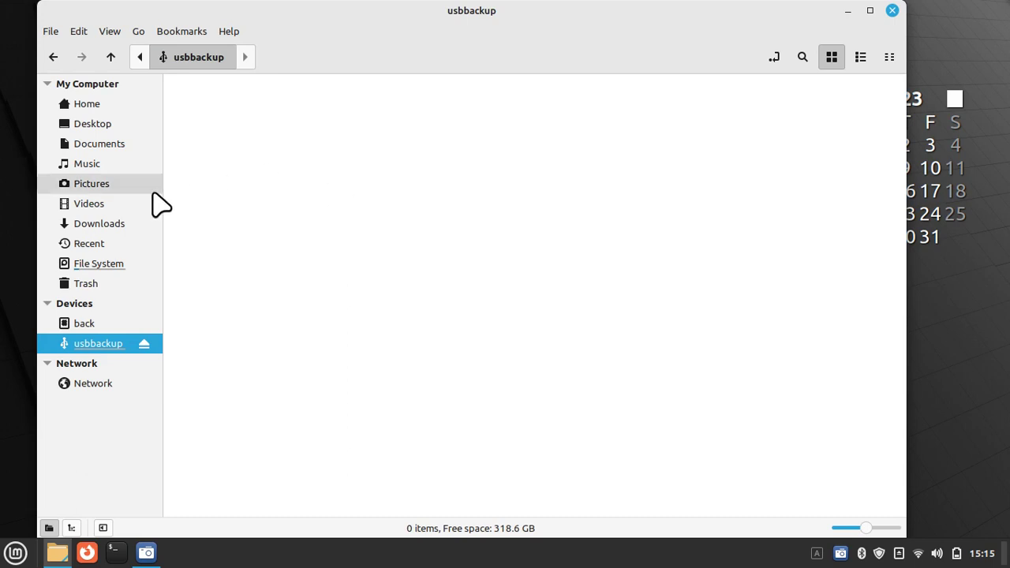
# Display the usbmusic script to review its rsync line, close it, and show the usbbackup drive's location path
pyautogui.click(116, 146)
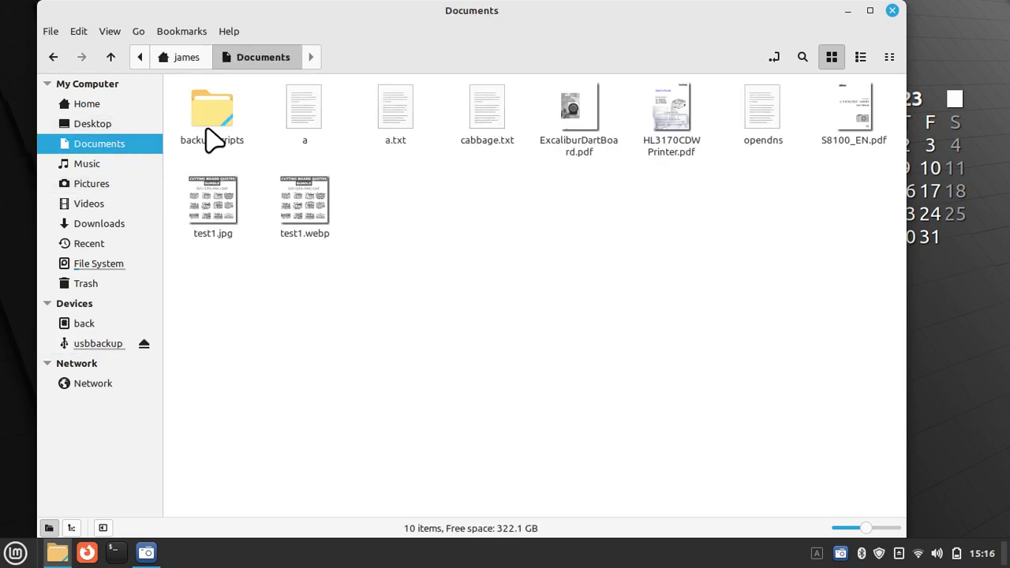
pyautogui.doubleClick(209, 140)
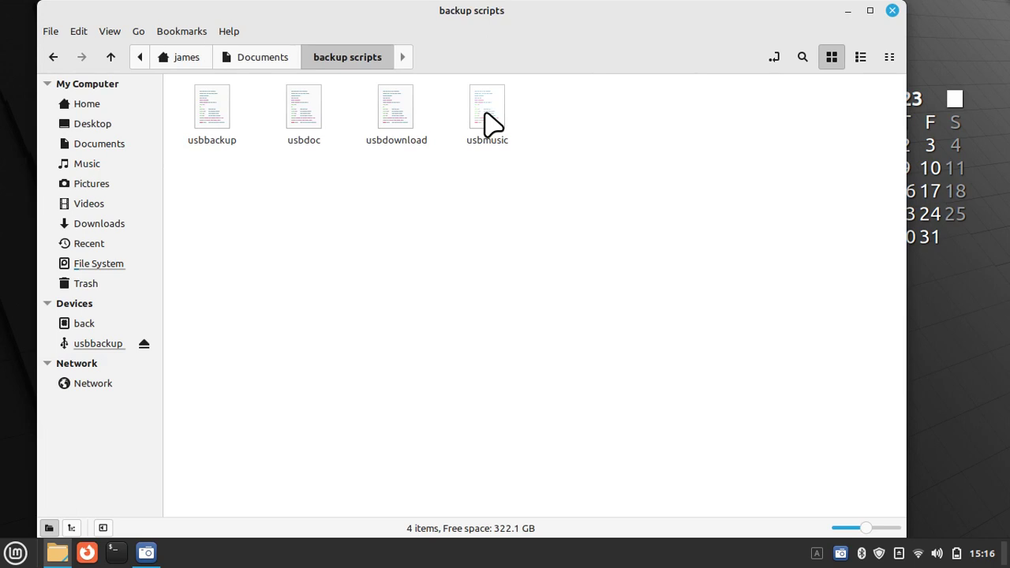
pyautogui.doubleClick(485, 114)
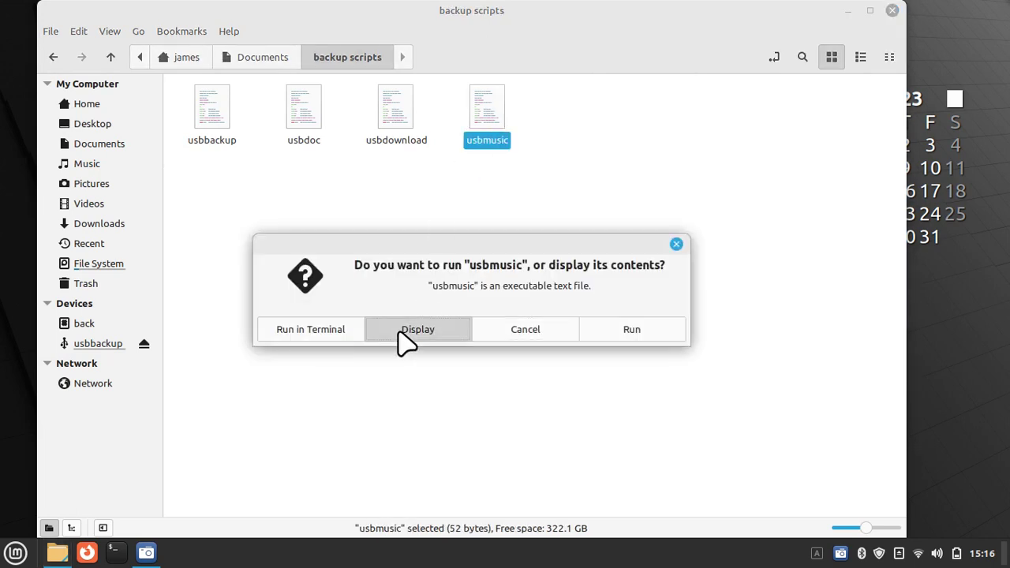
pyautogui.click(406, 331)
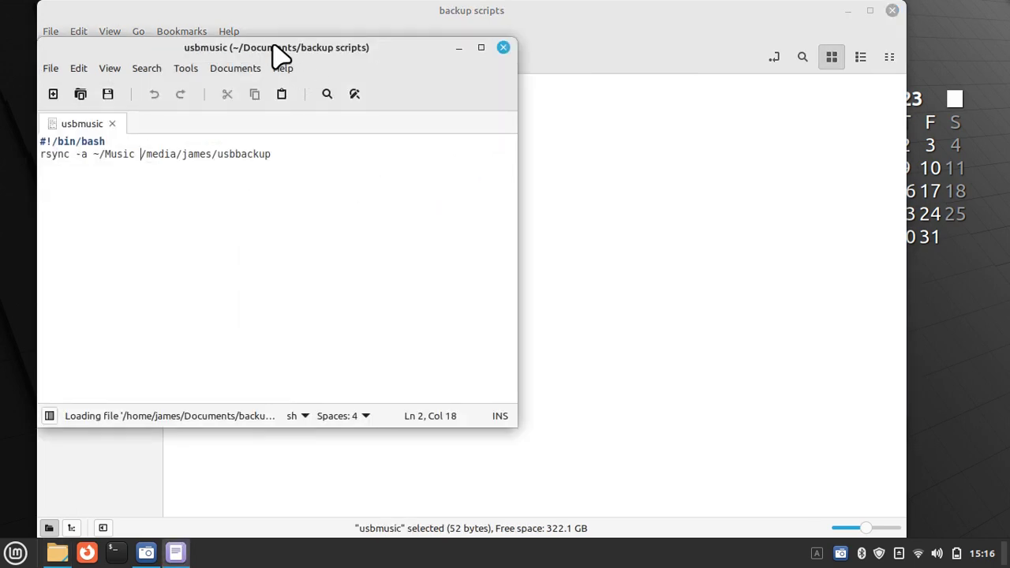
pyautogui.moveTo(276, 56); pyautogui.dragTo(498, 64)
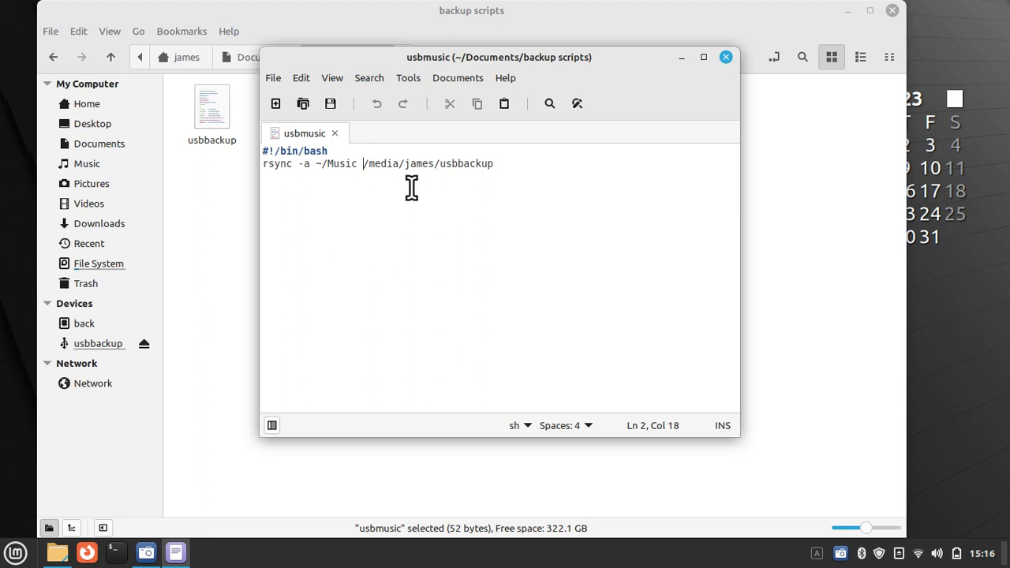
pyautogui.click(725, 57)
pyautogui.click(111, 344)
pyautogui.click(774, 58)
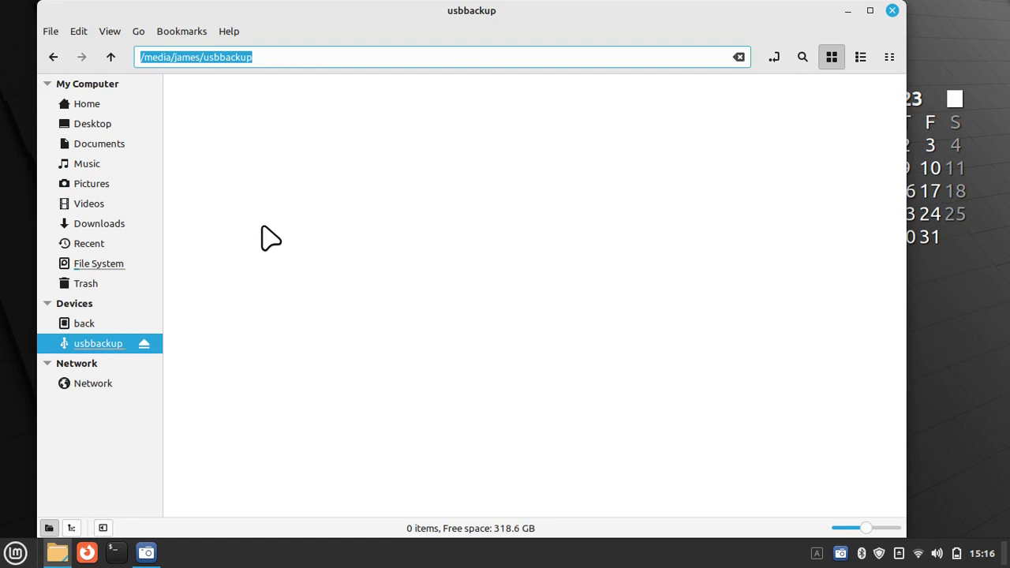
# Run the usbmusic script from the backup scripts folder in Documents
pyautogui.click(99, 150)
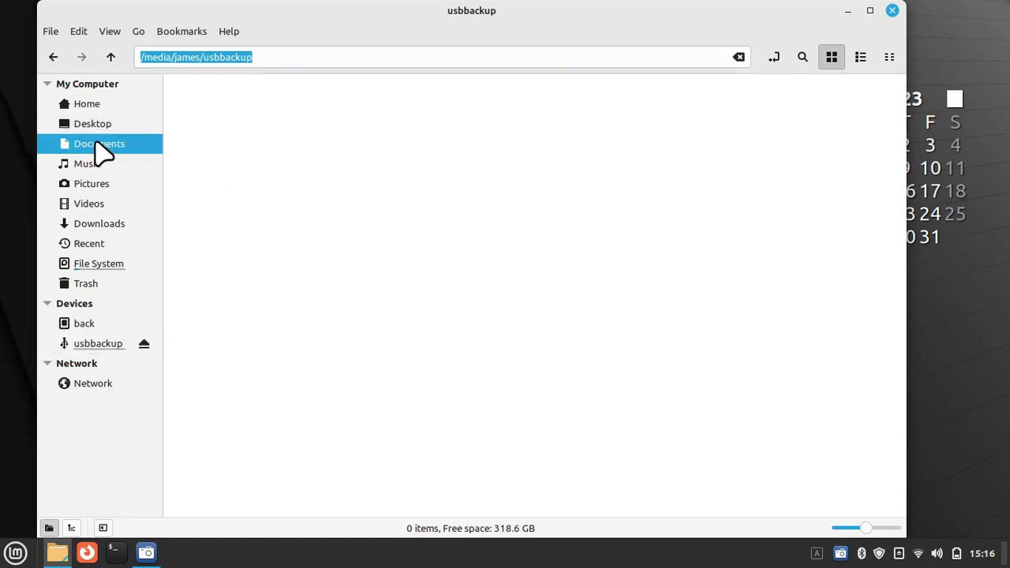
pyautogui.doubleClick(213, 126)
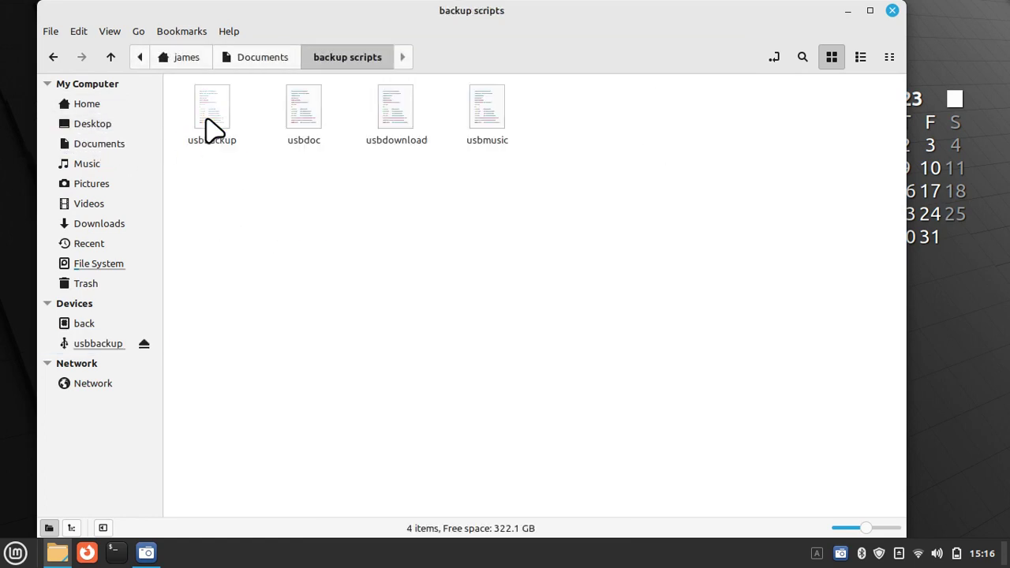
pyautogui.doubleClick(485, 109)
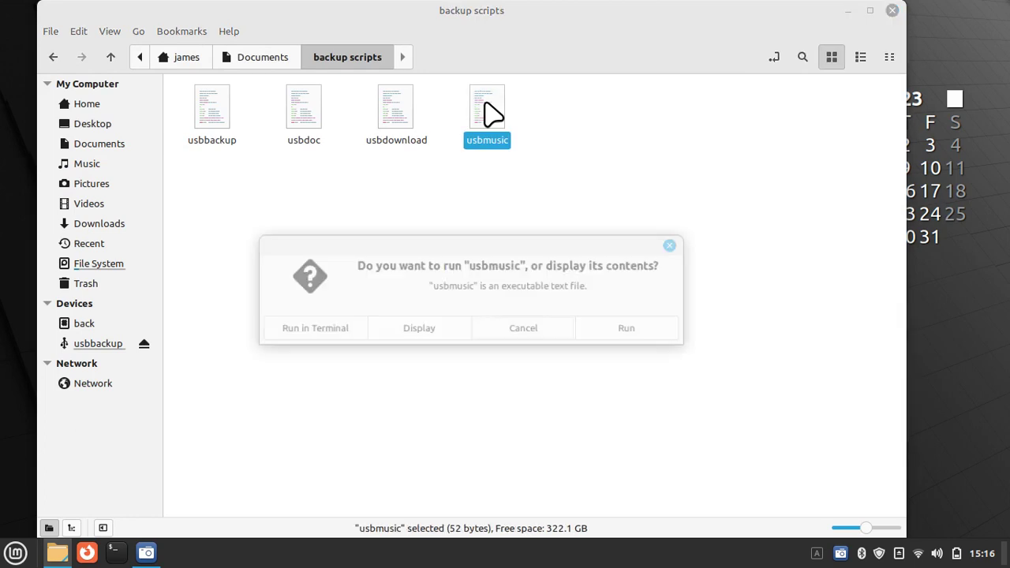
pyautogui.click(632, 329)
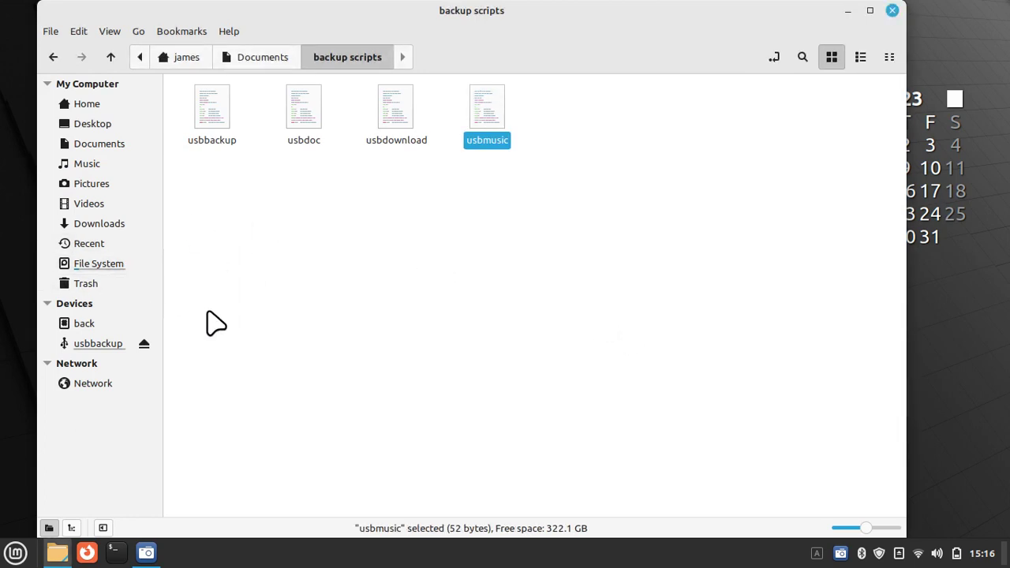
# Check the usbbackup drive for the backed-up Music folder and examine the folder's contents
pyautogui.click(95, 348)
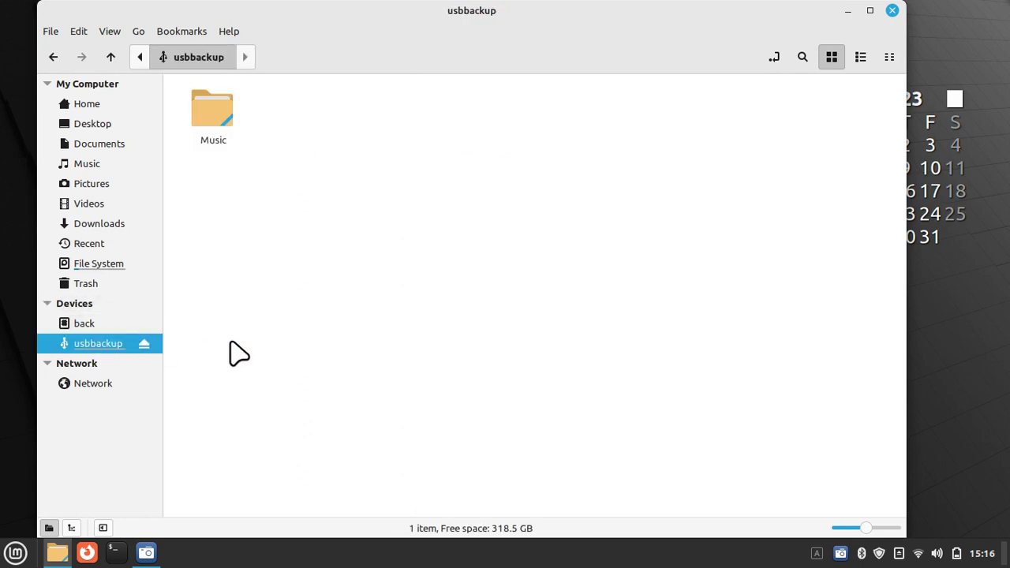
pyautogui.doubleClick(215, 118)
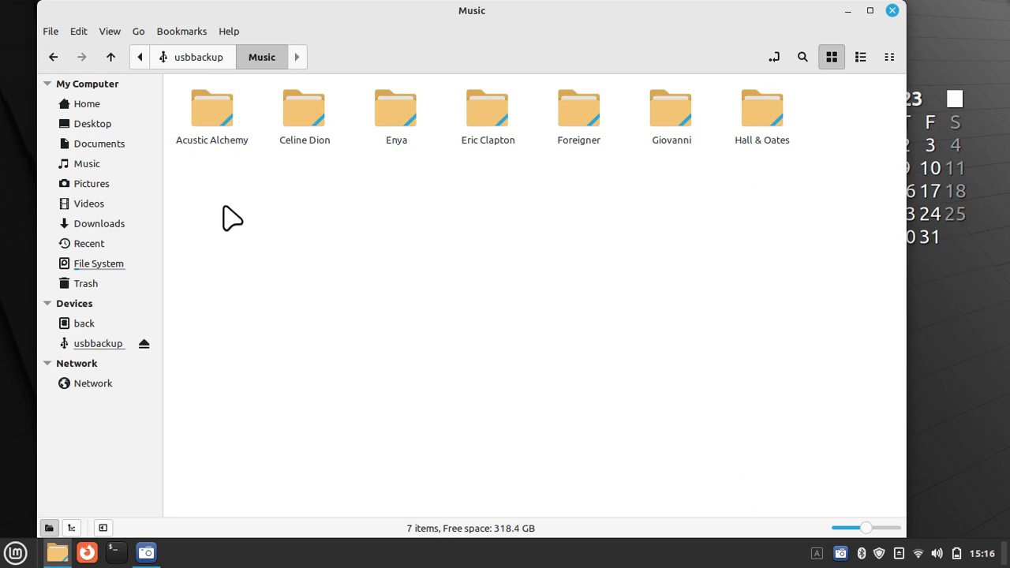
pyautogui.click(120, 160)
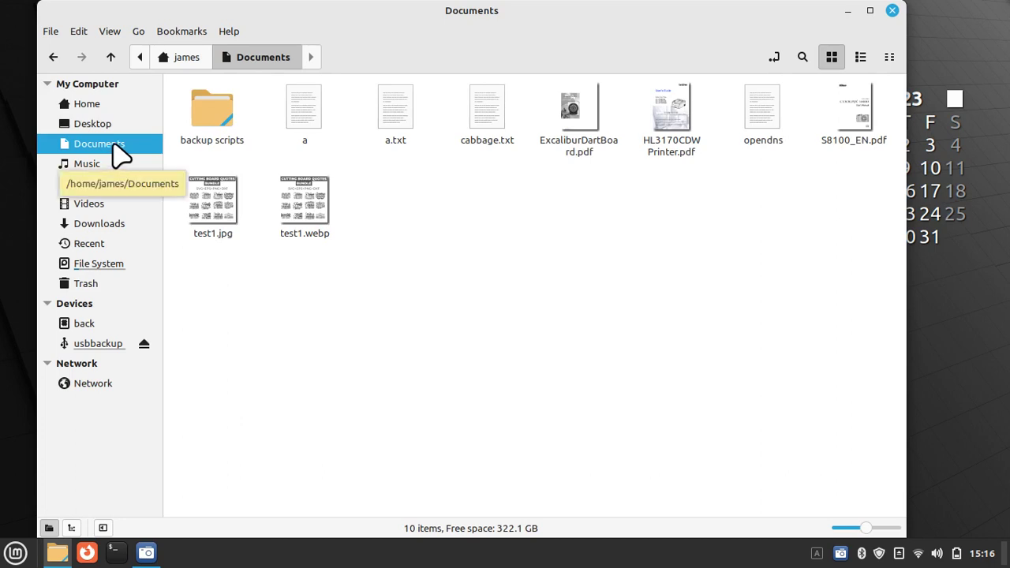
pyautogui.click(103, 344)
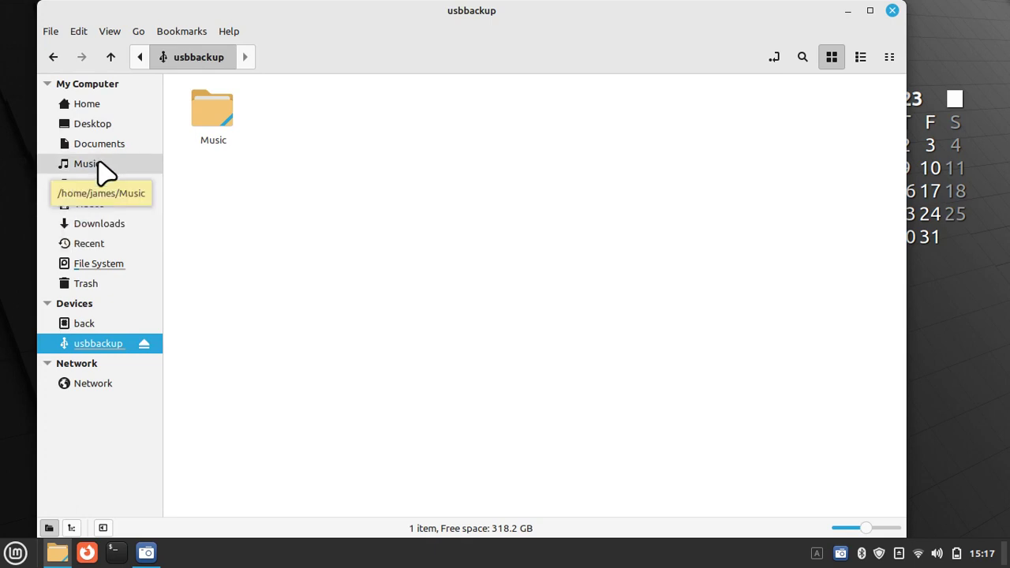
# Create an empty document named a in the home Music folder
pyautogui.click(101, 165)
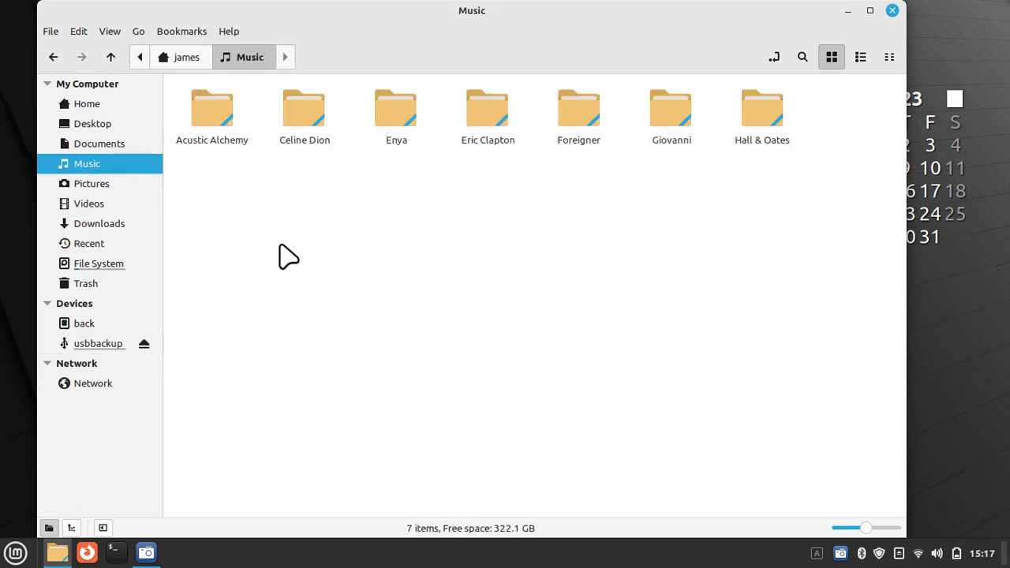
pyautogui.rightClick(376, 200)
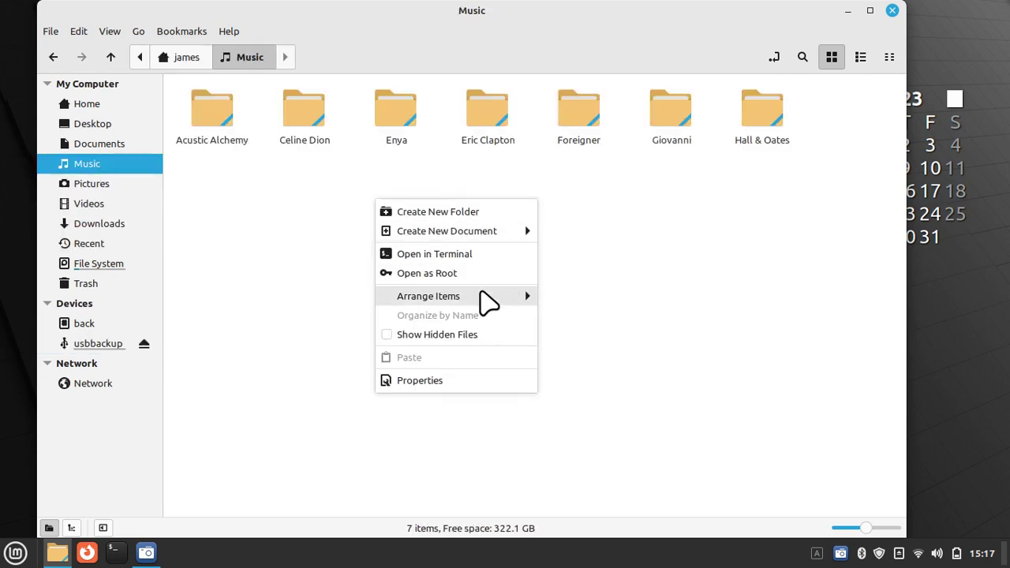
pyautogui.moveTo(491, 227)
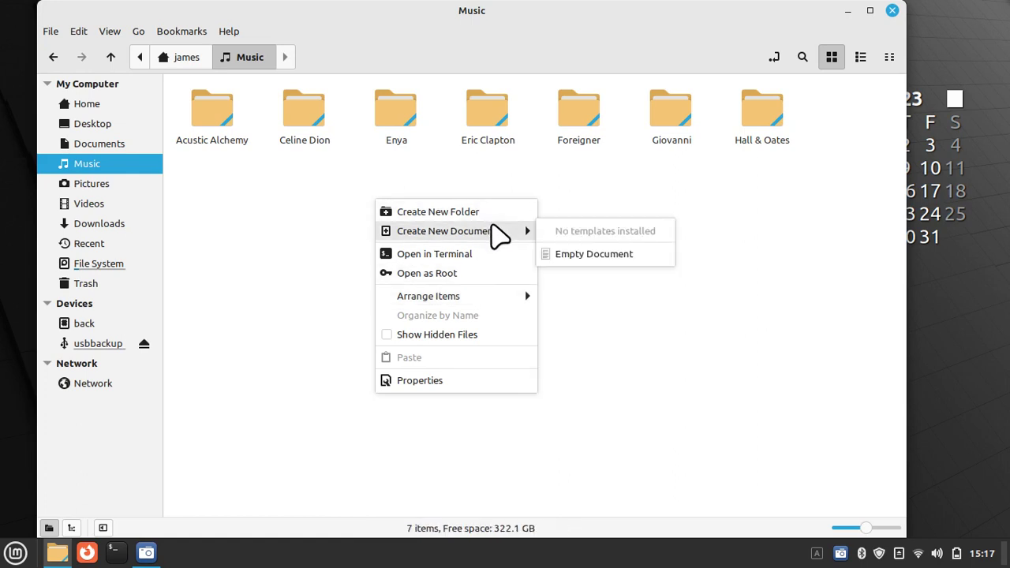
pyautogui.click(614, 256)
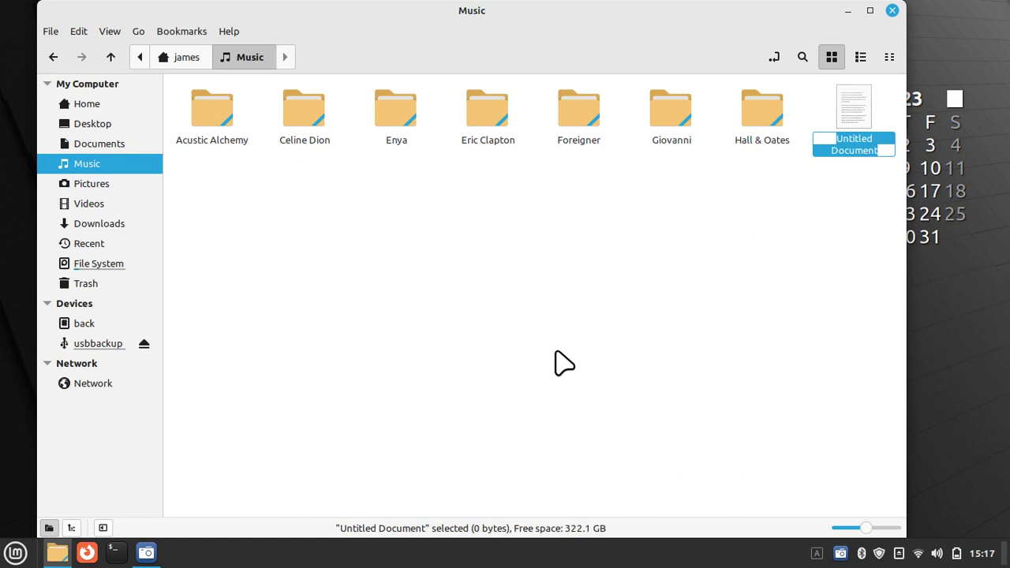
pyautogui.write('a')
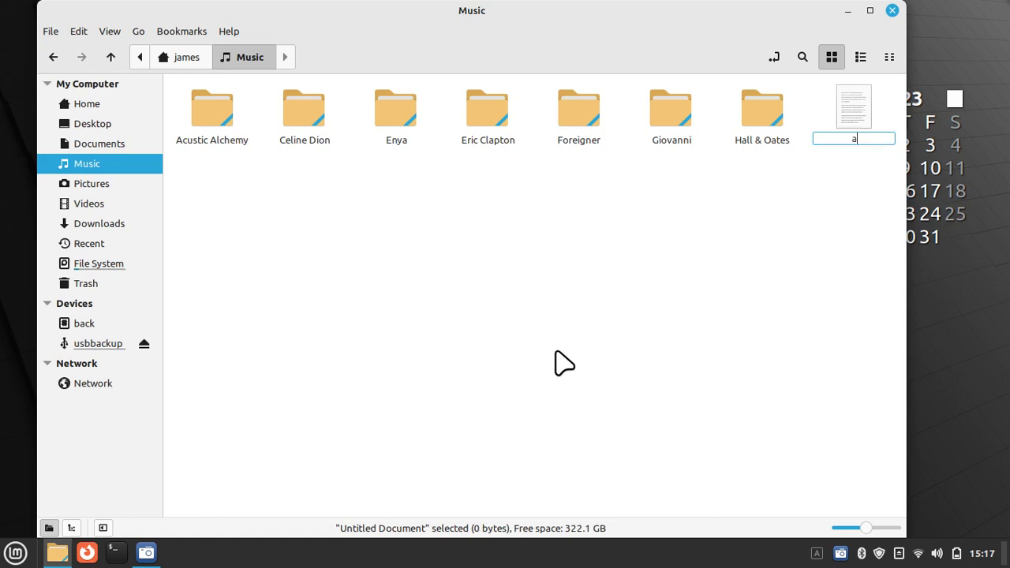
pyautogui.press('Return')
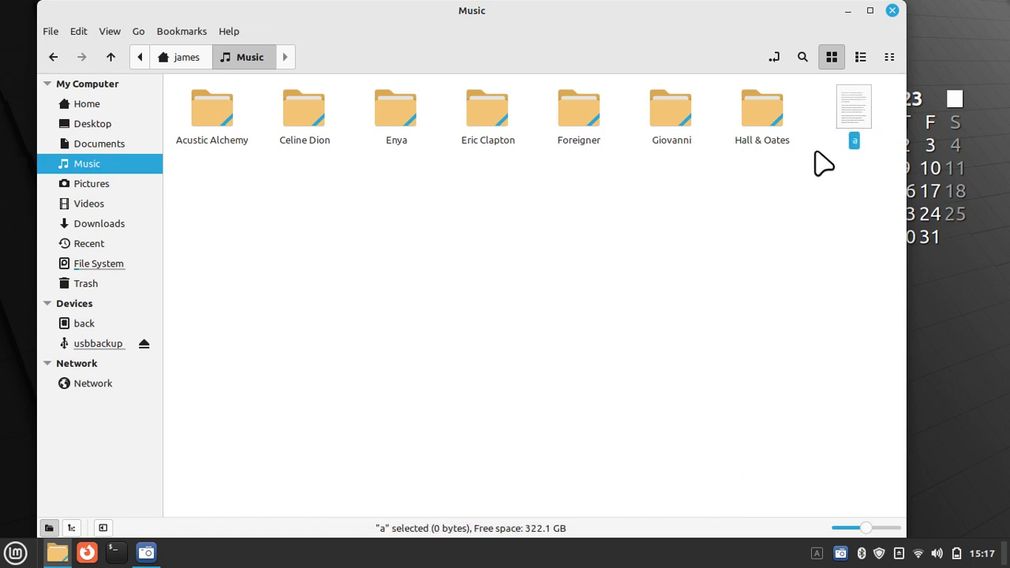
# Enter the text "teststststs" in the Music folder's document a, save it and close the editor
pyautogui.doubleClick(853, 115)
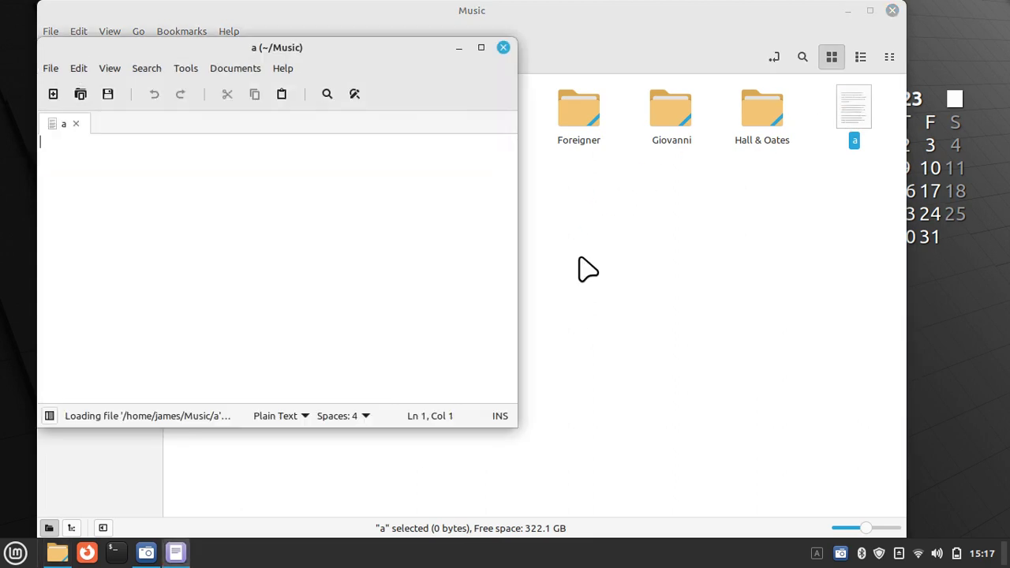
pyautogui.write('test')
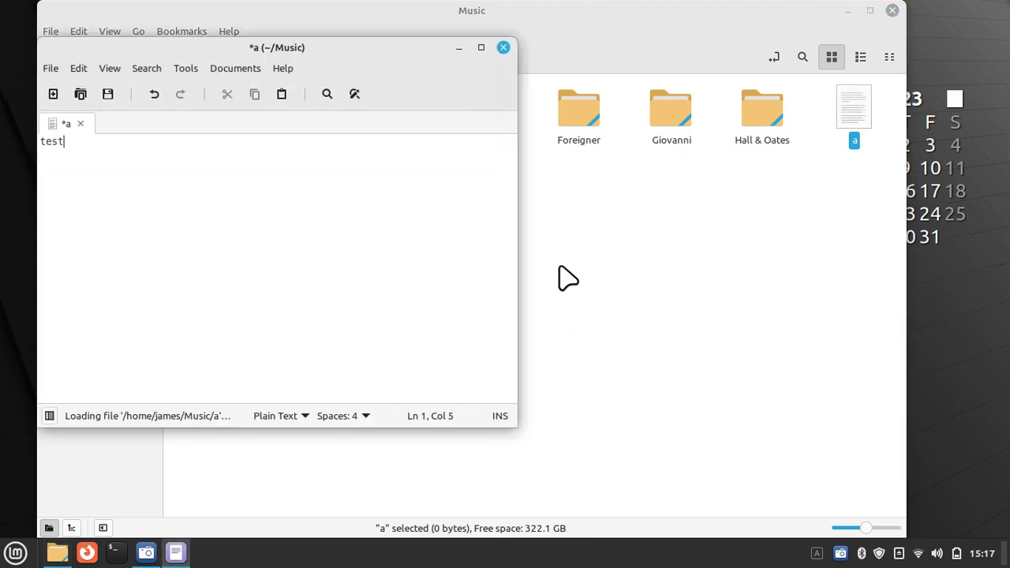
pyautogui.write('ststs')
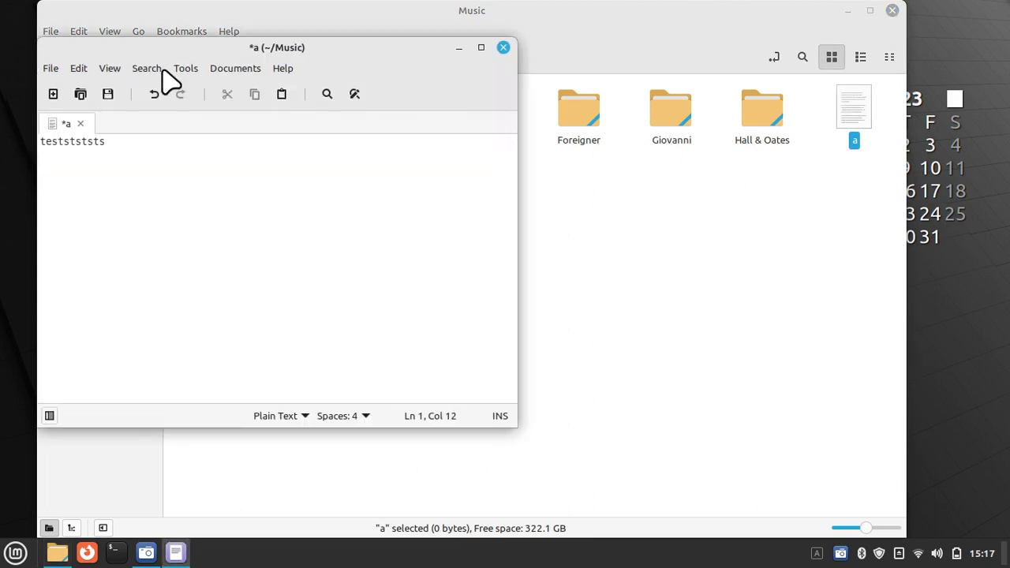
pyautogui.click(108, 94)
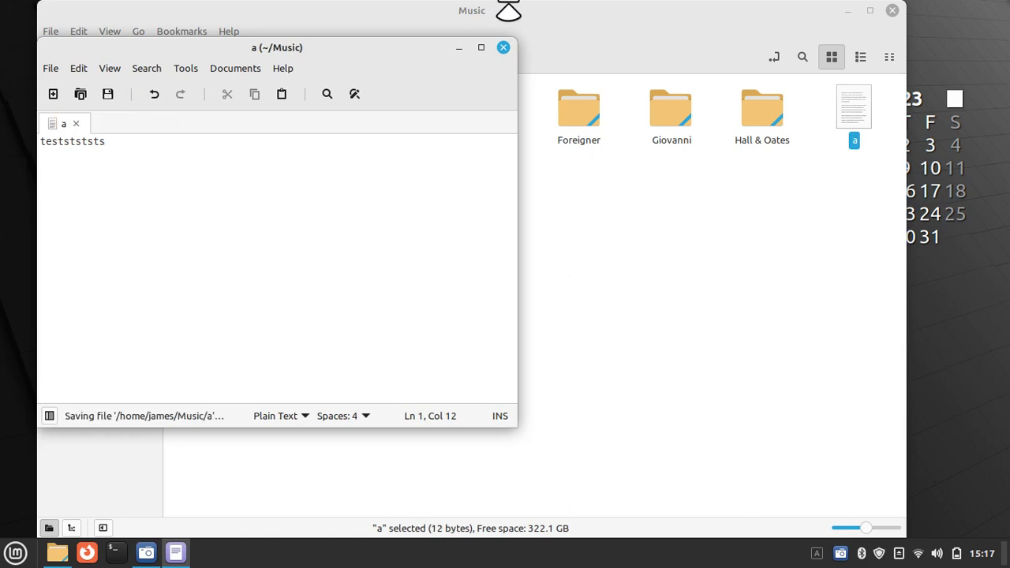
pyautogui.click(502, 48)
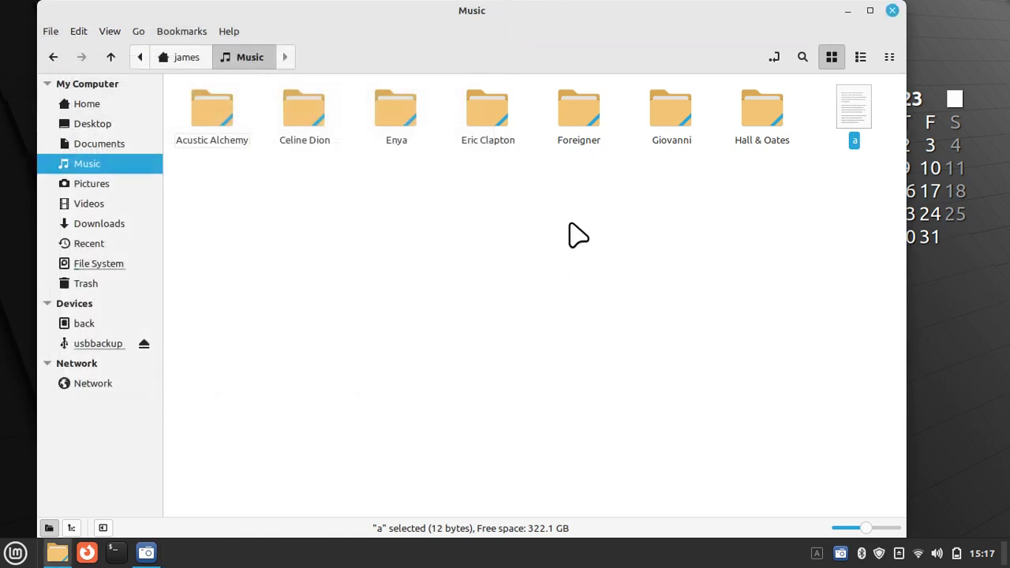
# Reopen document a in the home Music folder to check its text, and close it
pyautogui.click(691, 219)
pyautogui.click(844, 128)
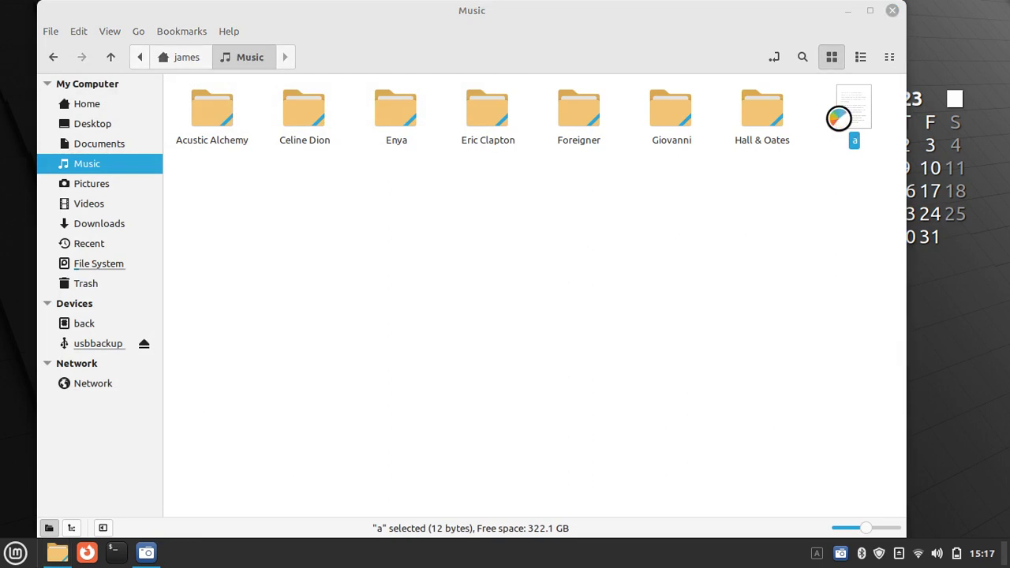
pyautogui.doubleClick(845, 129)
pyautogui.click(505, 49)
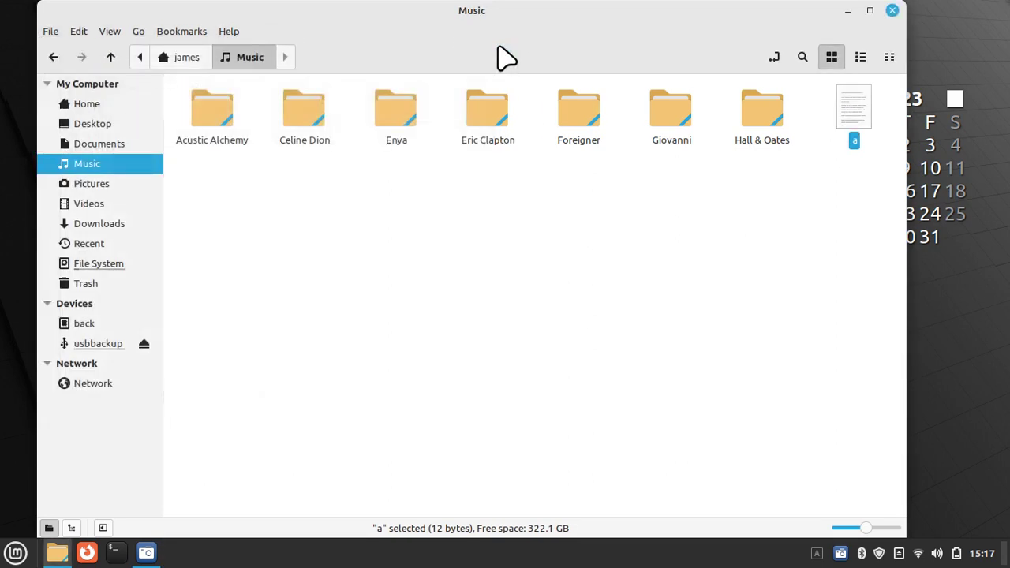
# Compare the Music folder on the usbbackup drive with the home Music folder, looking for document a
pyautogui.click(105, 348)
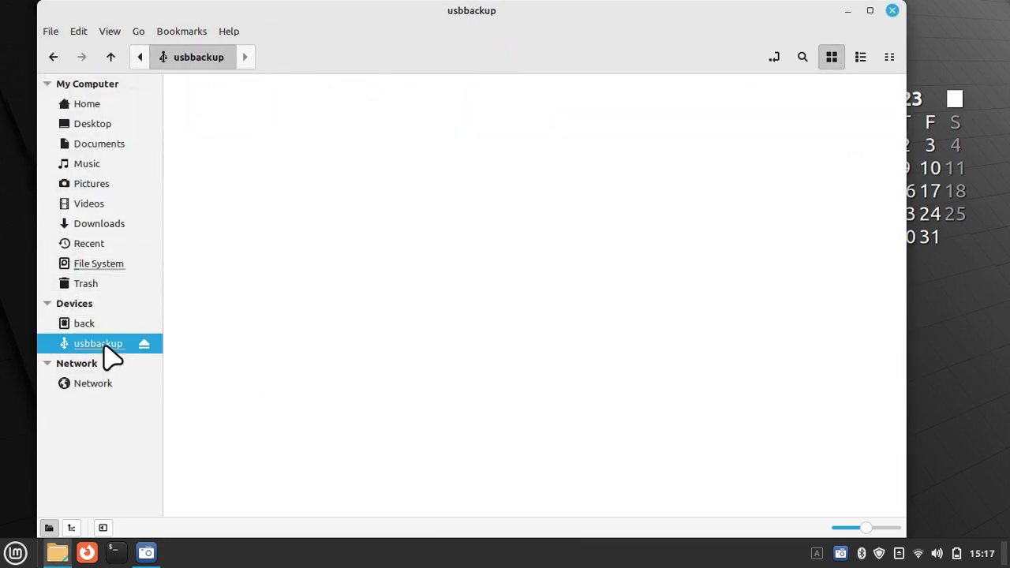
pyautogui.doubleClick(219, 119)
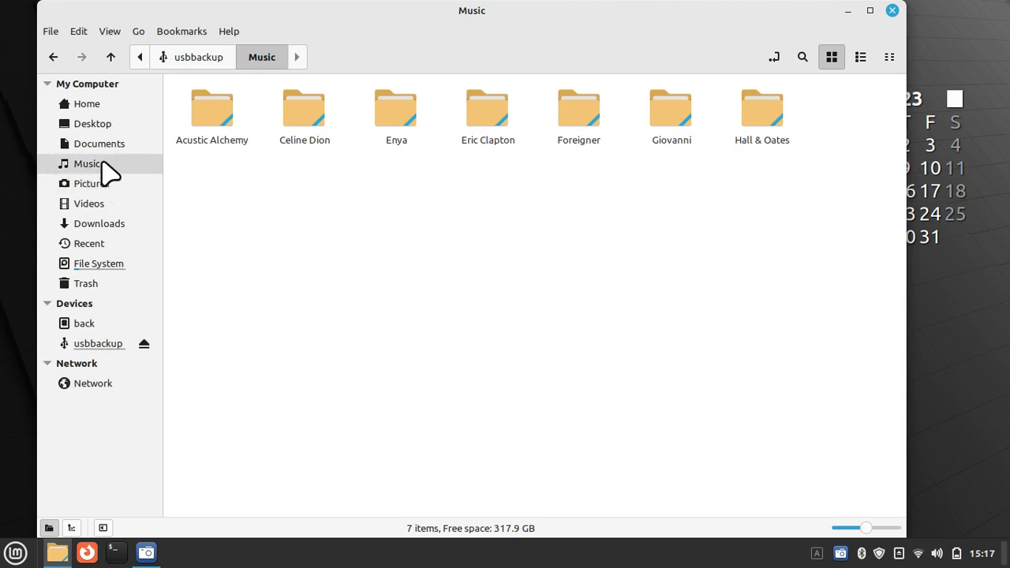
pyautogui.click(103, 166)
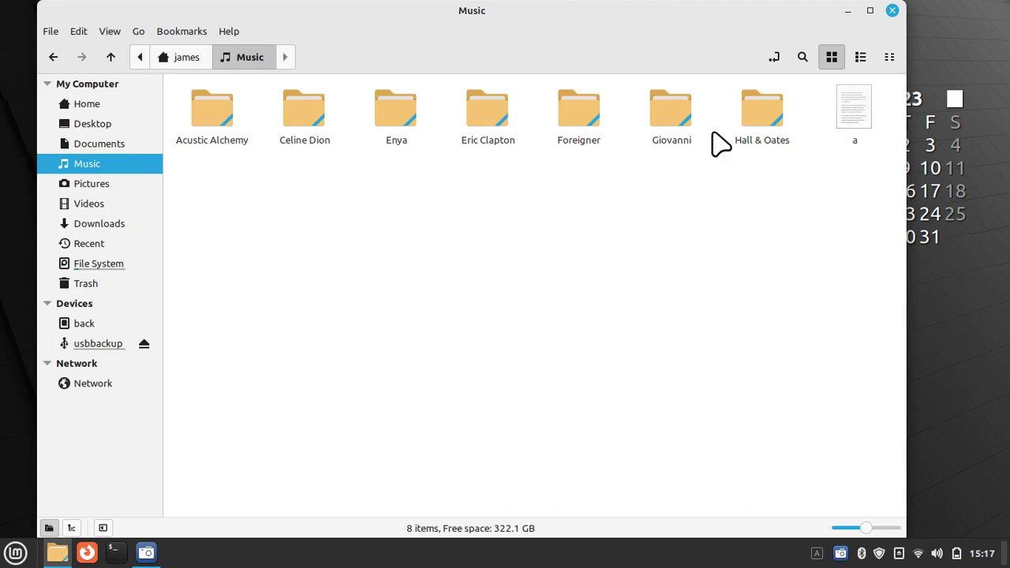
# Run the usbmusic script from Documents' backup scripts folder and check the usbbackup drive's Music folder for document a
pyautogui.click(108, 146)
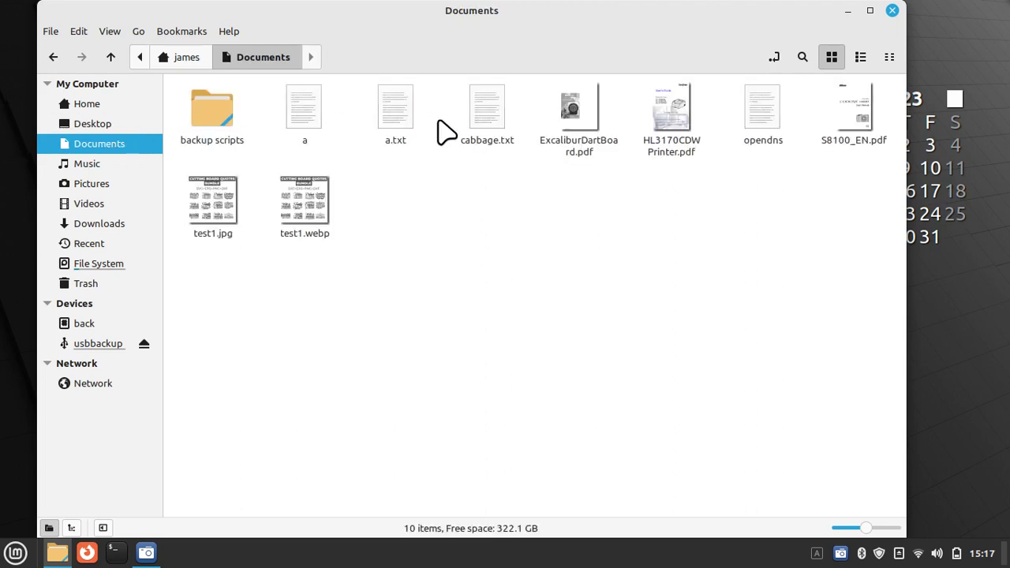
pyautogui.doubleClick(227, 128)
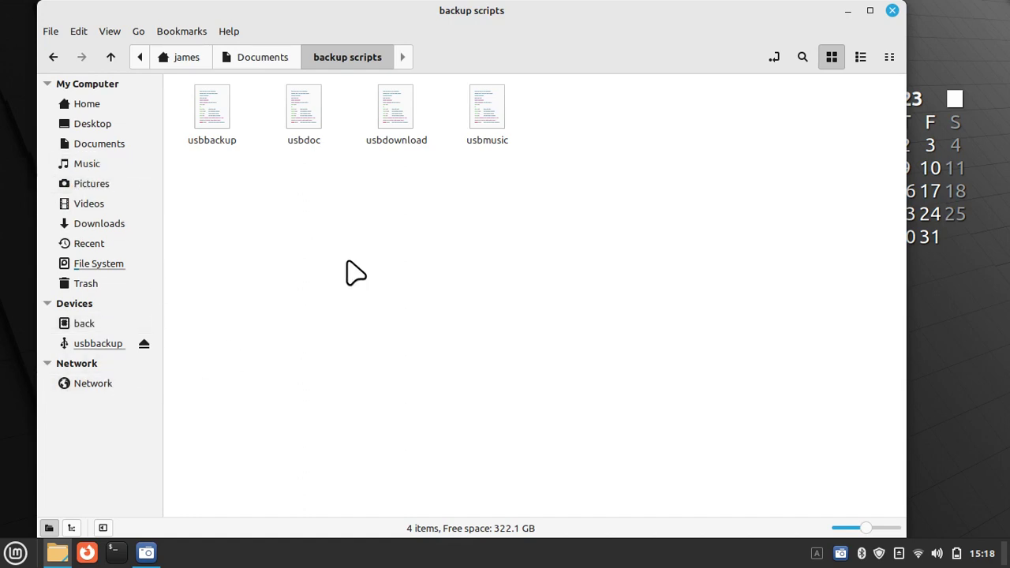
pyautogui.doubleClick(486, 114)
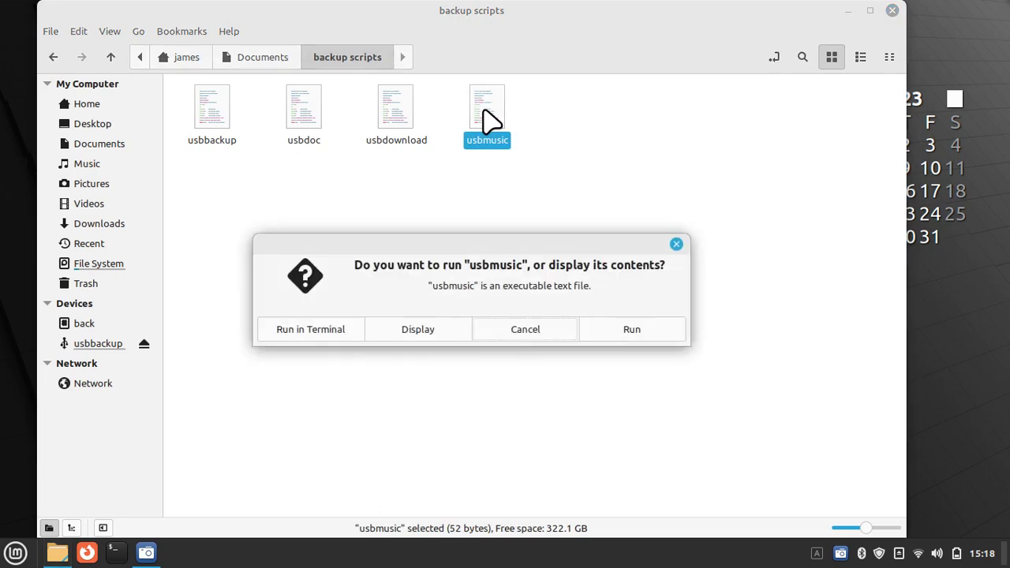
pyautogui.click(647, 332)
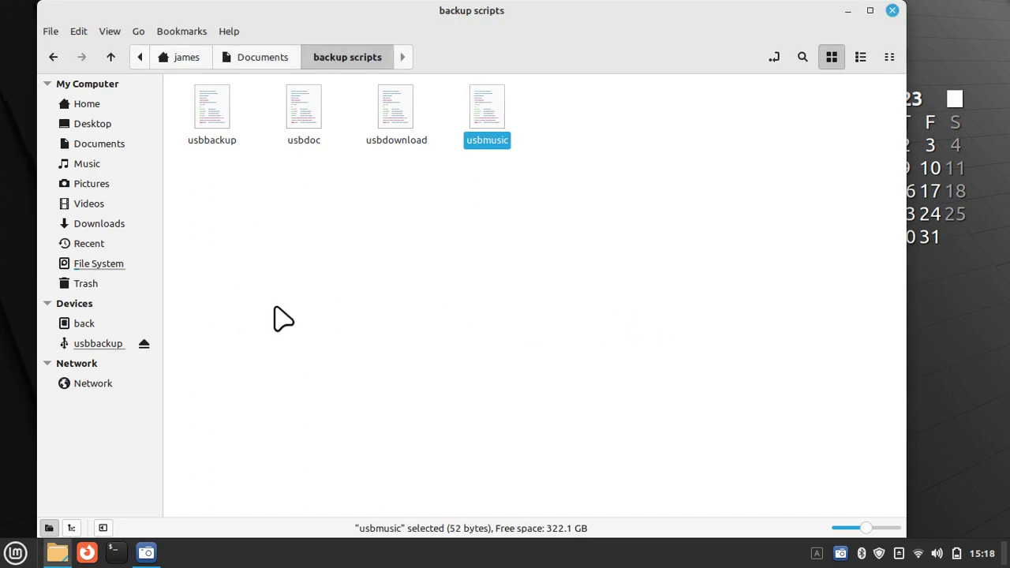
pyautogui.click(98, 344)
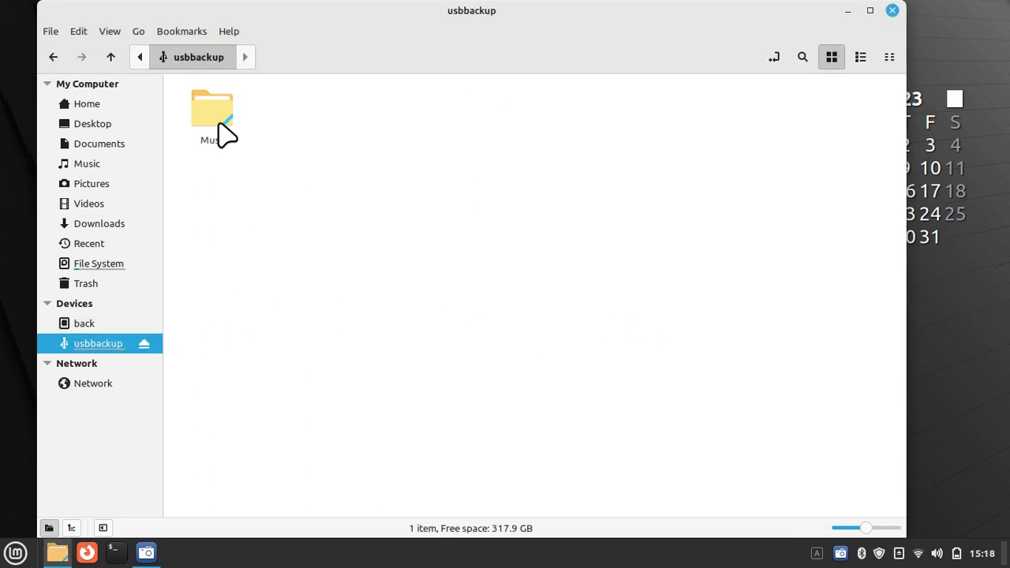
pyautogui.doubleClick(224, 134)
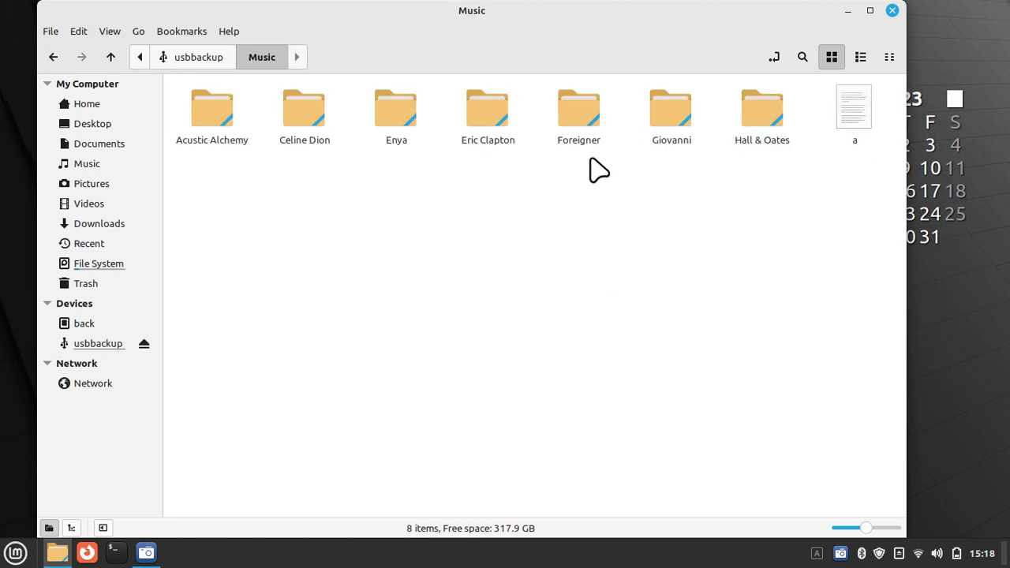
# Open the usbbackup script from the backup scripts folder in Text Editor, review its rsync lines, and close it
pyautogui.click(123, 148)
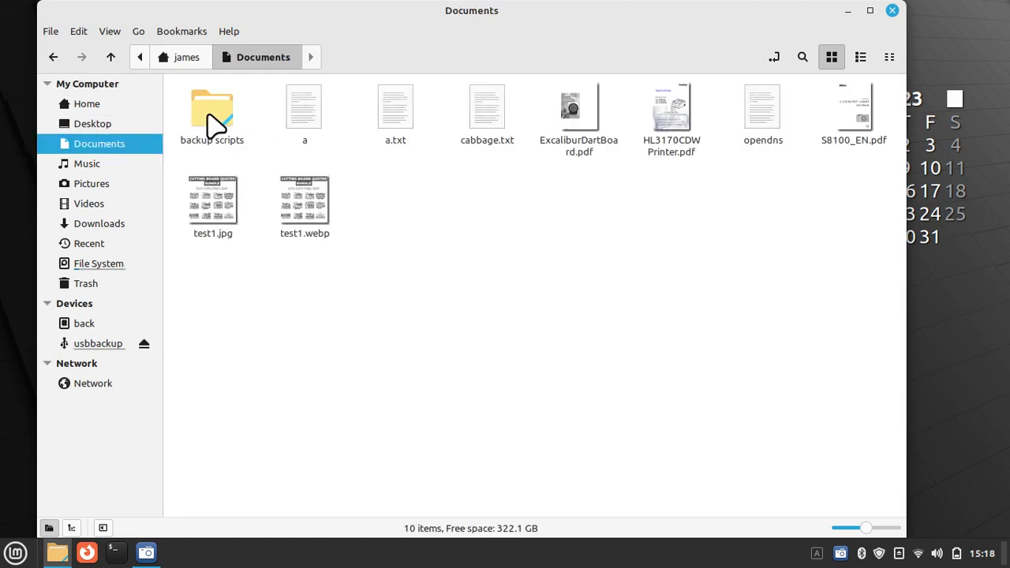
pyautogui.doubleClick(210, 122)
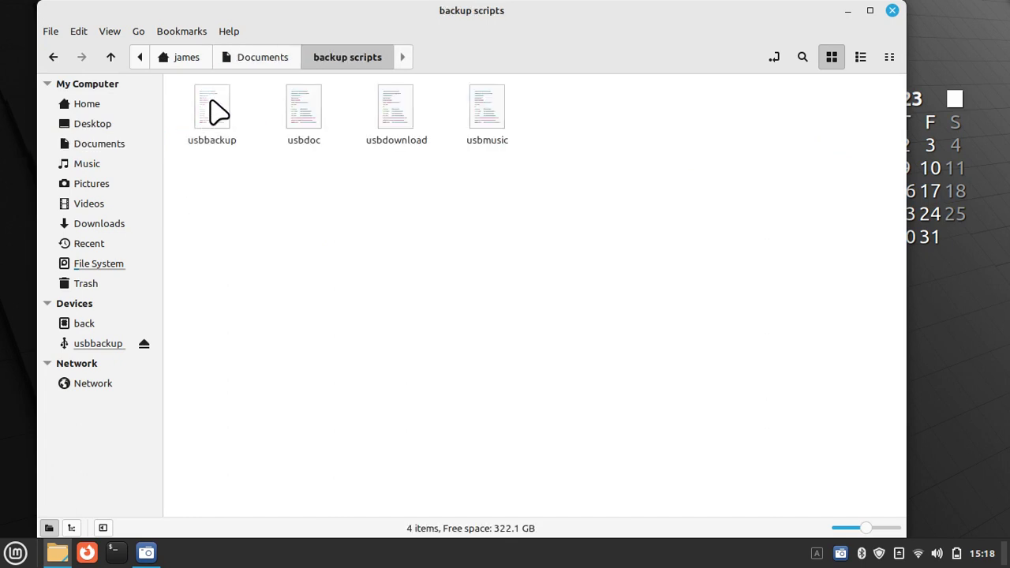
pyautogui.rightClick(214, 112)
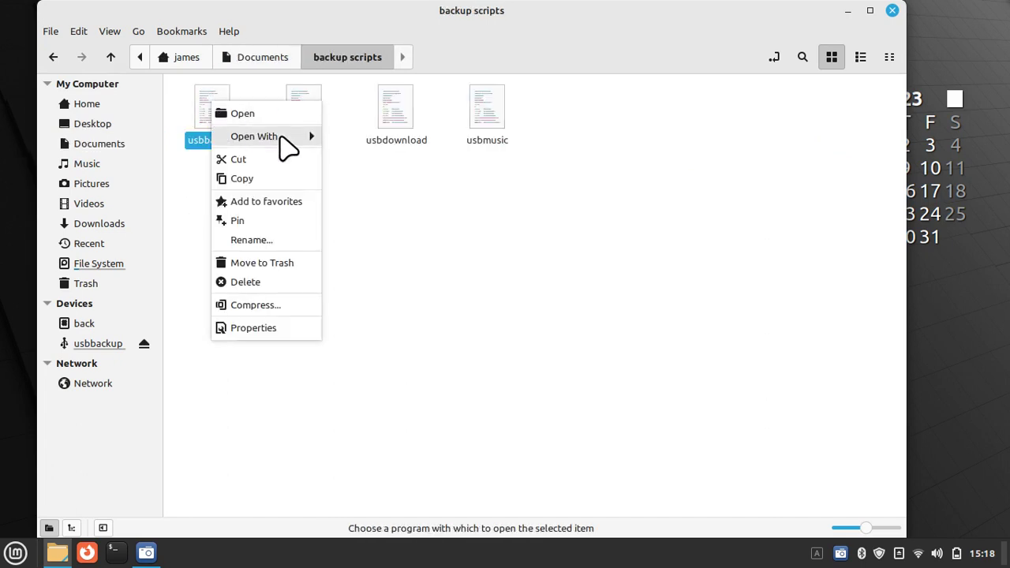
pyautogui.moveTo(287, 140)
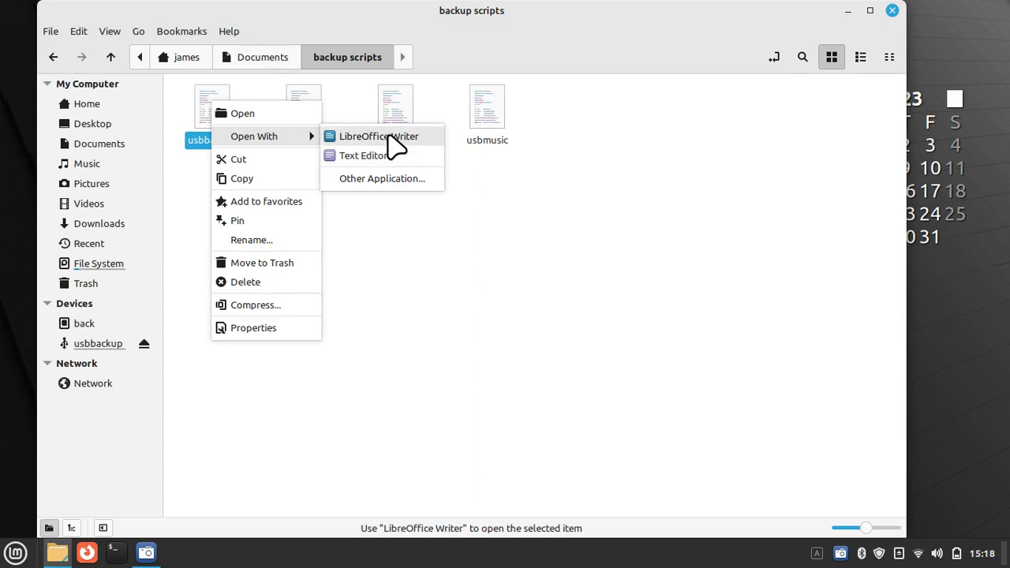
pyautogui.click(388, 166)
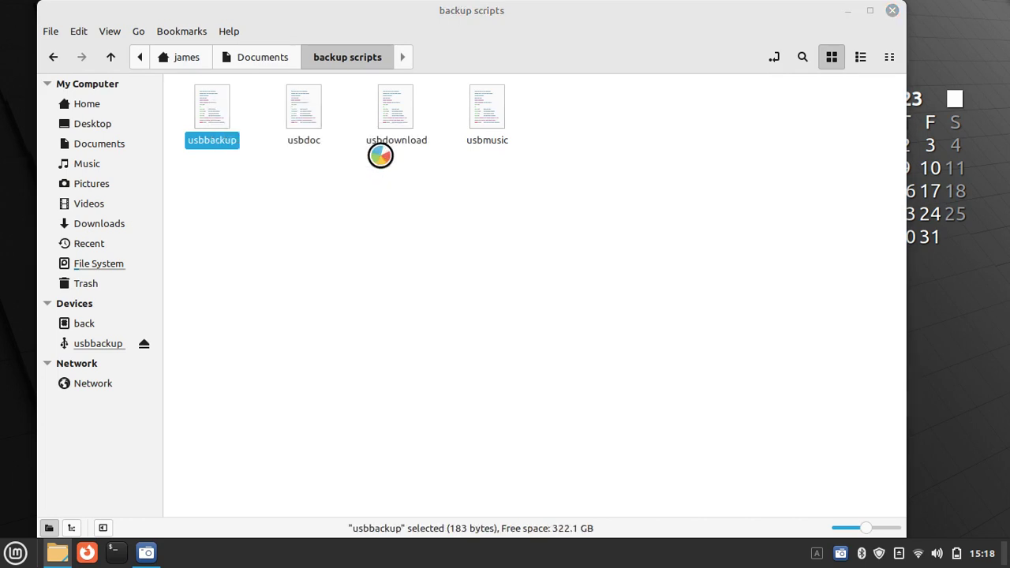
pyautogui.moveTo(354, 51); pyautogui.dragTo(554, 94)
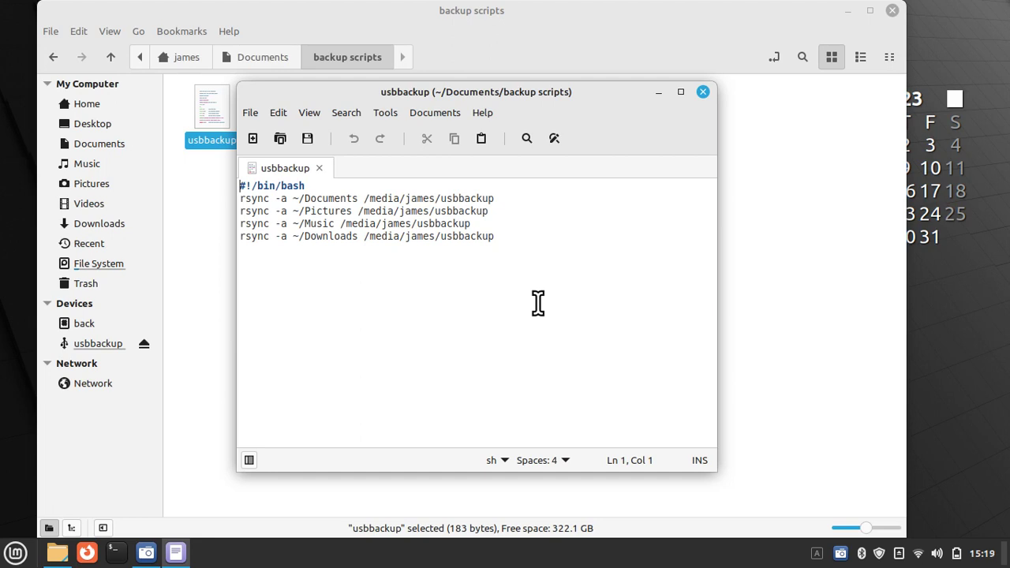
pyautogui.click(702, 92)
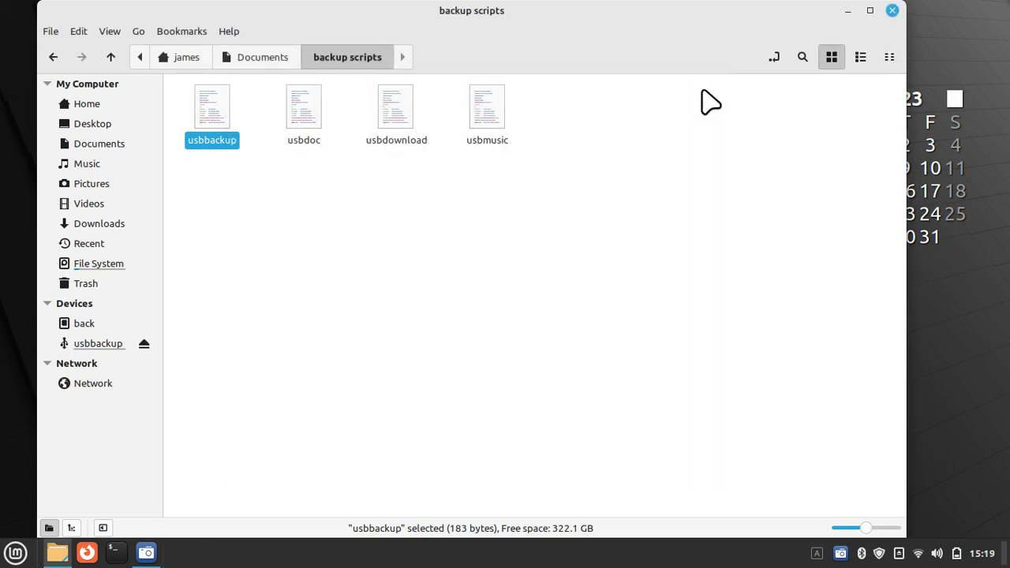
# Examine the usbbackup drive's Music folder, going into Acustic Alchemy and its Red dust and spanish lace album
pyautogui.click(93, 345)
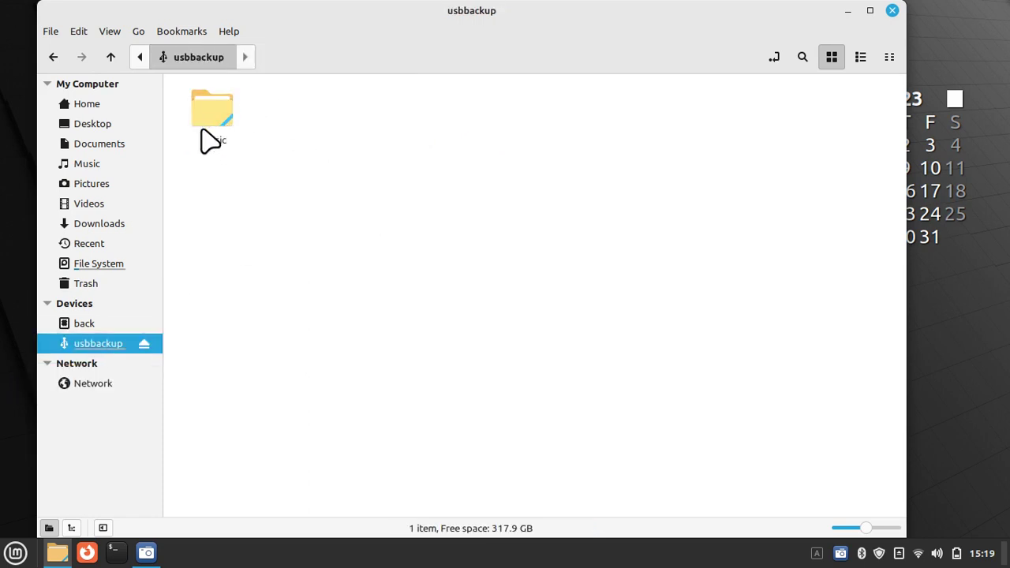
pyautogui.doubleClick(204, 120)
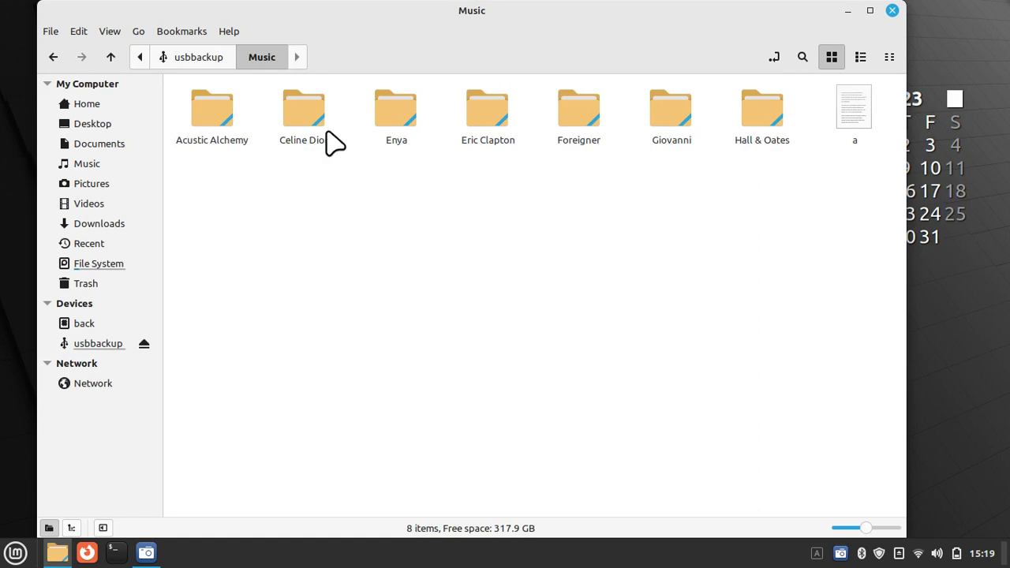
pyautogui.doubleClick(202, 126)
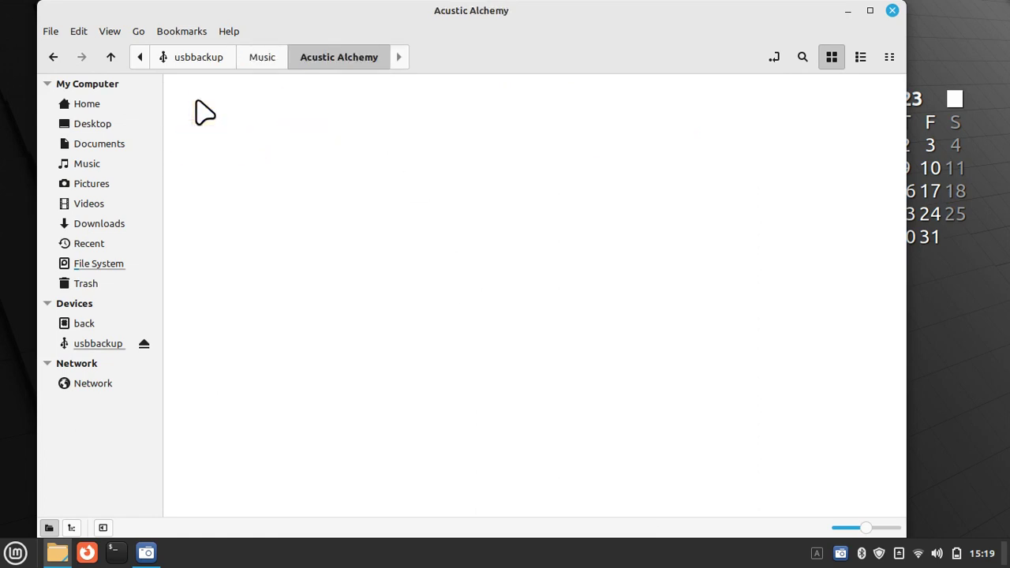
pyautogui.doubleClick(223, 133)
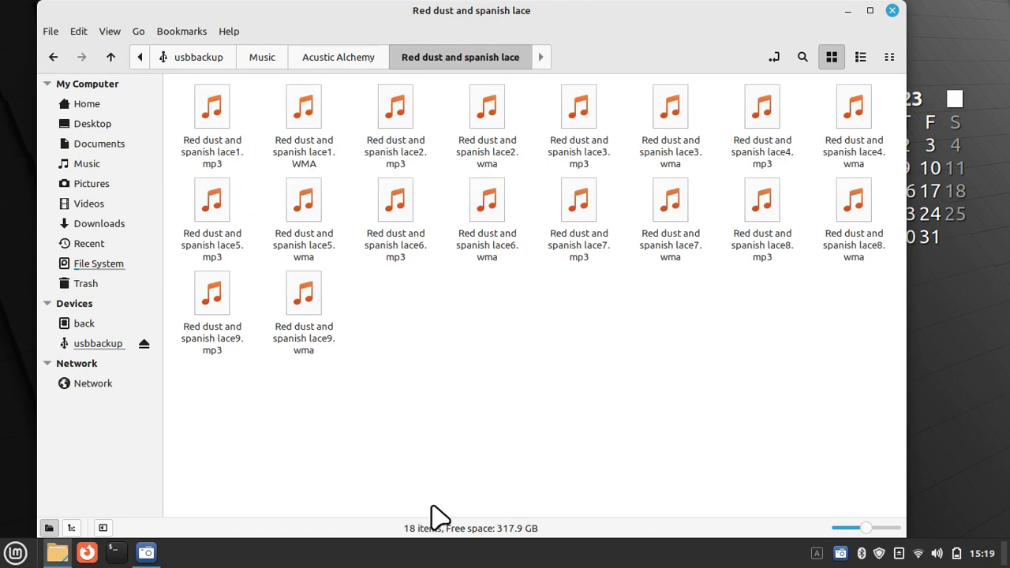
# Show the scripts stored in the backup scripts folder in Documents
pyautogui.click(91, 127)
pyautogui.click(103, 145)
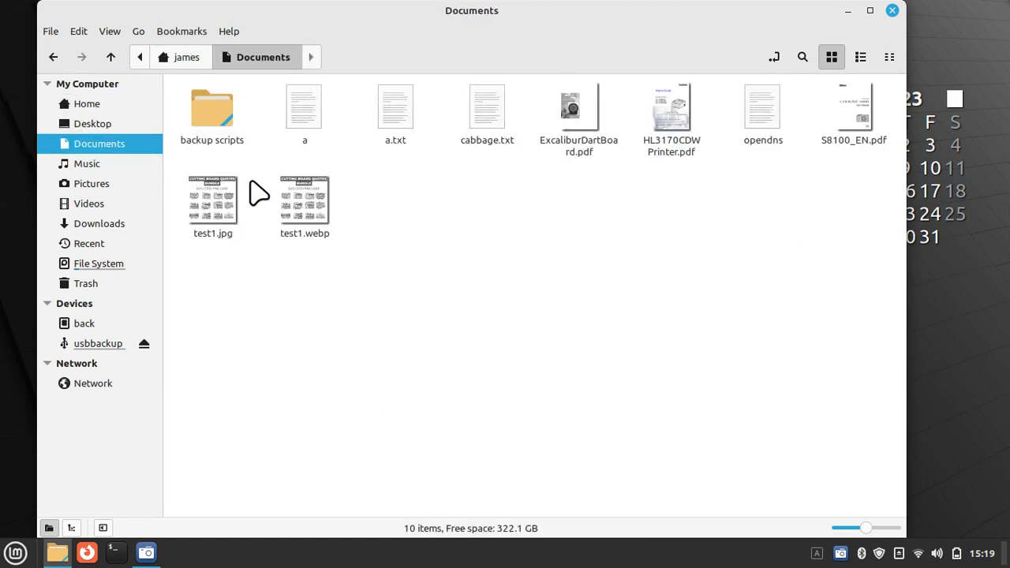
pyautogui.doubleClick(216, 112)
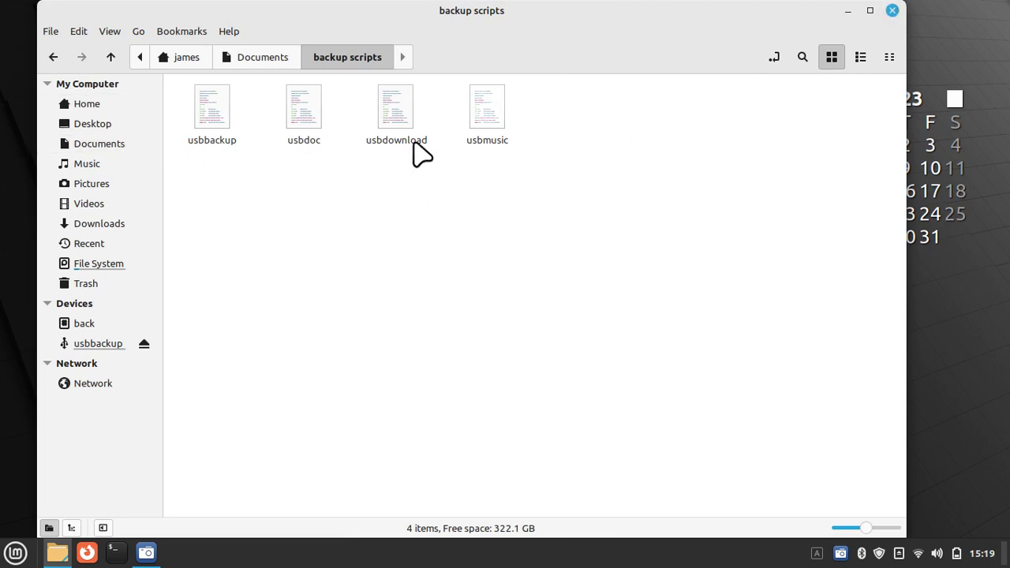
pyautogui.click(101, 104)
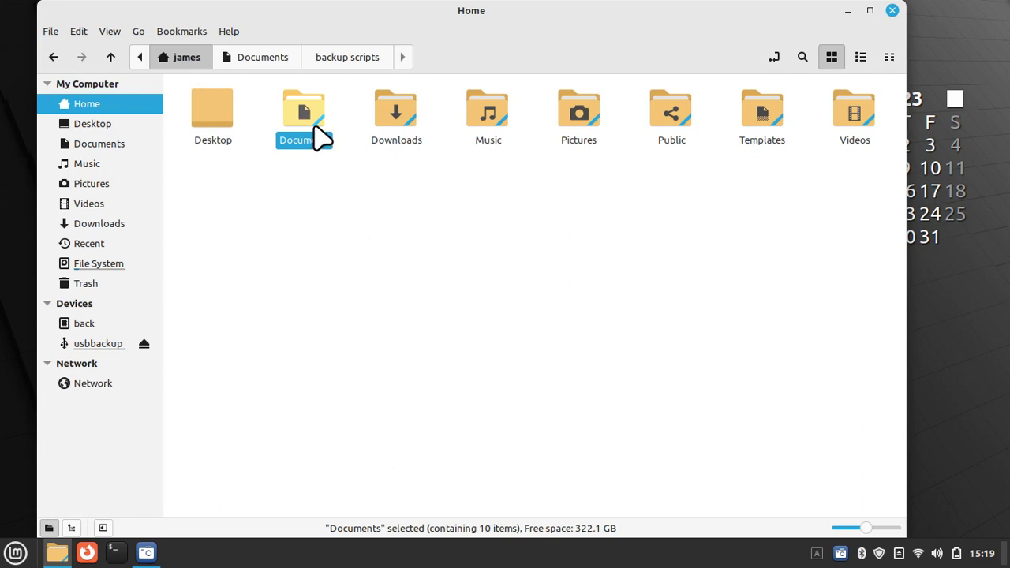
pyautogui.rightClick(300, 116)
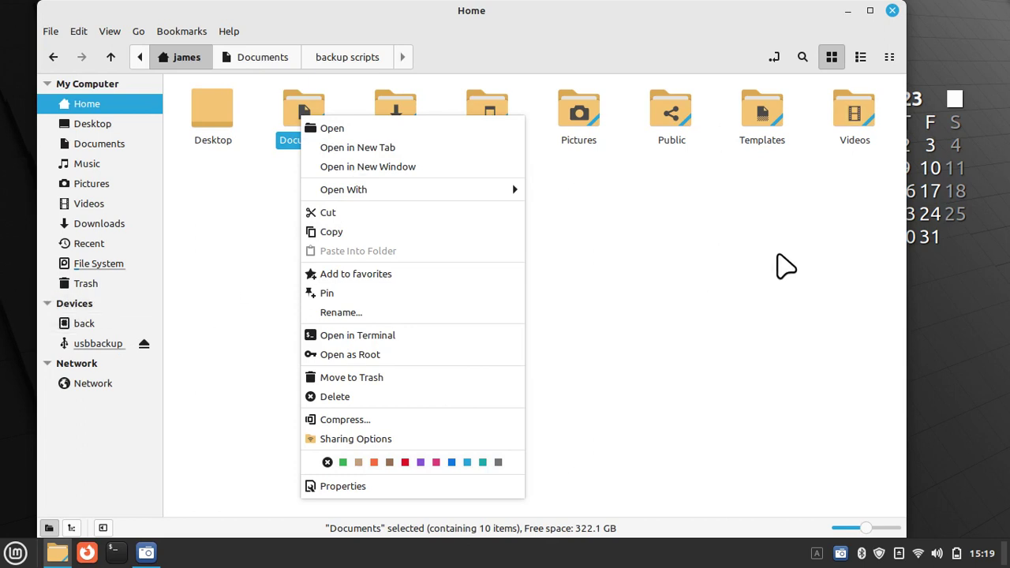
pyautogui.click(654, 234)
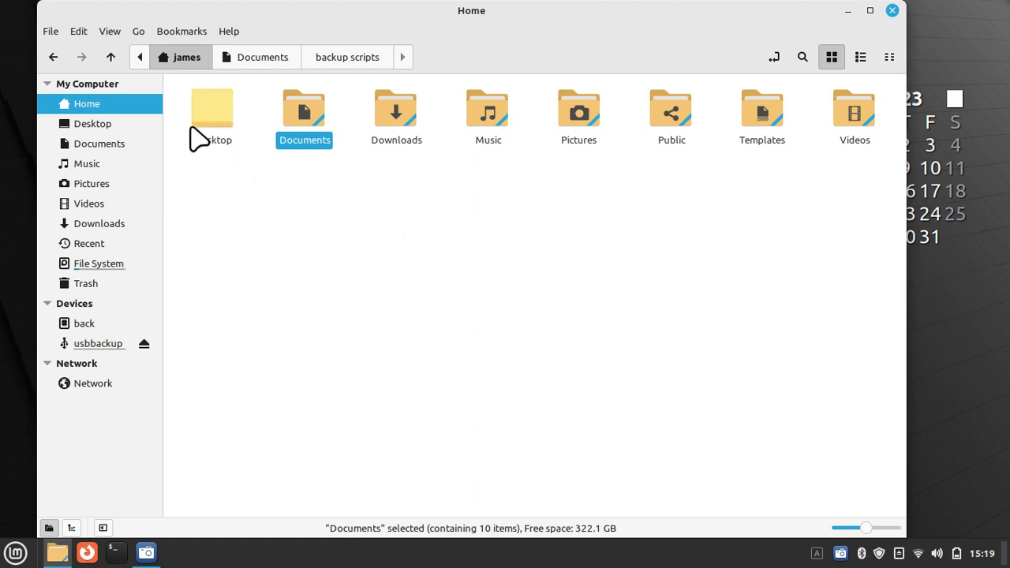
# Create a new folder named test test 1 in the home Documents folder
pyautogui.click(120, 143)
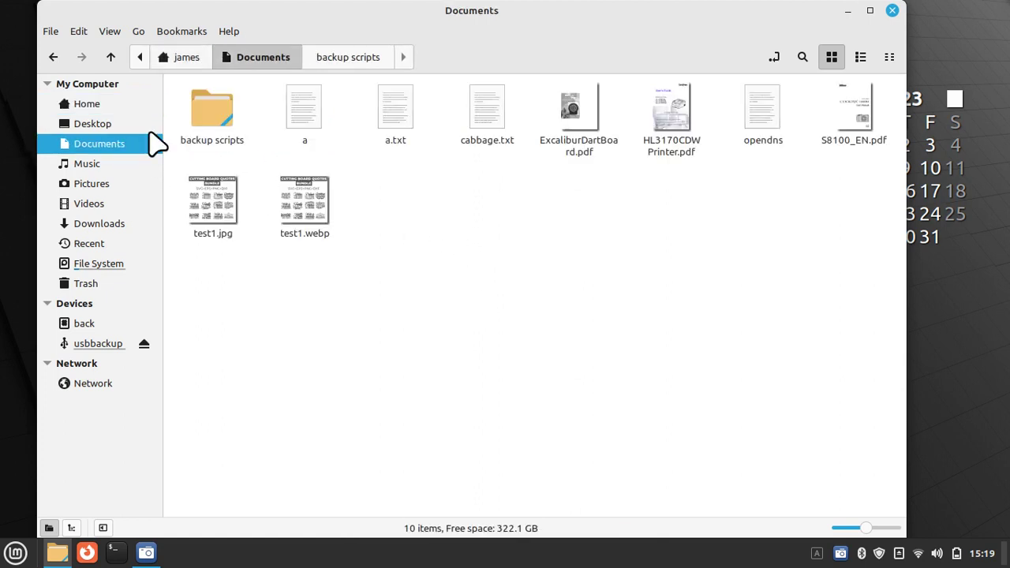
pyautogui.rightClick(390, 220)
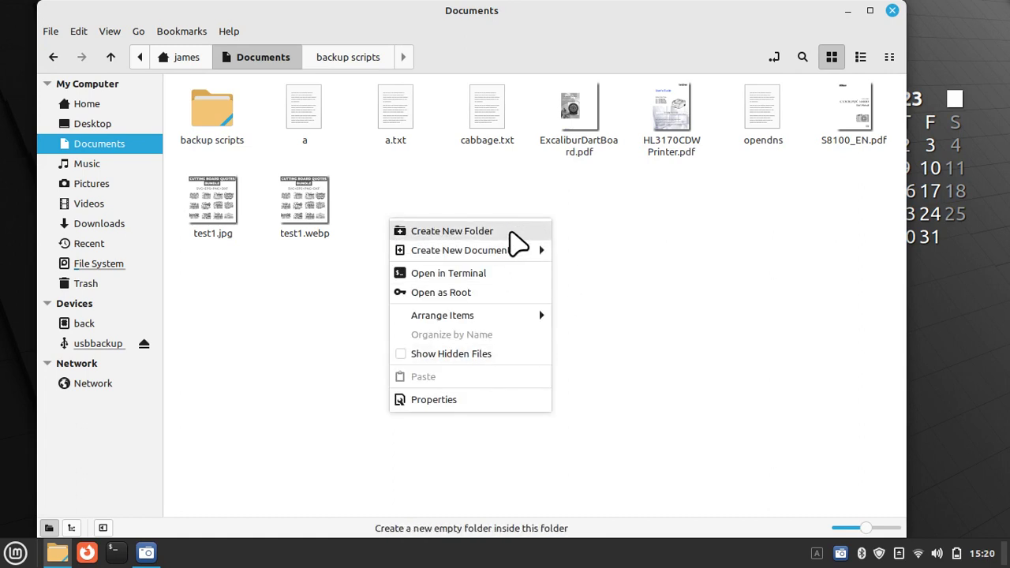
pyautogui.click(502, 232)
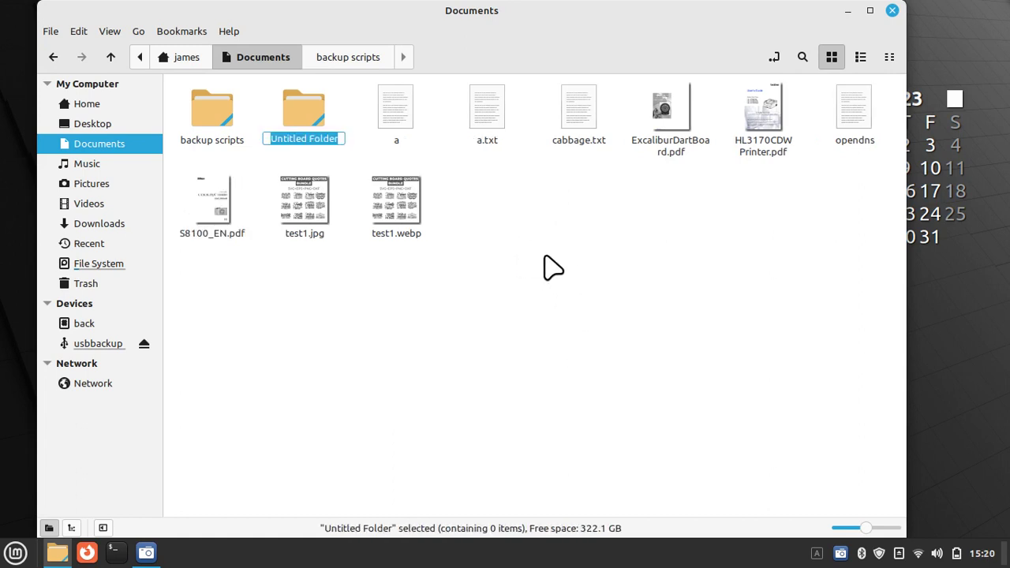
pyautogui.write('test test 1')
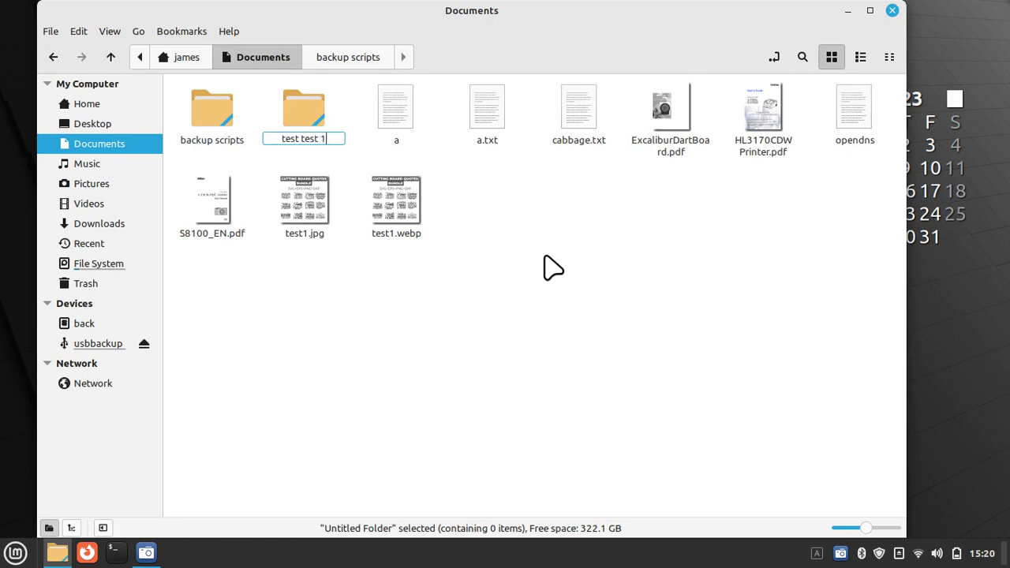
pyautogui.press('Return')
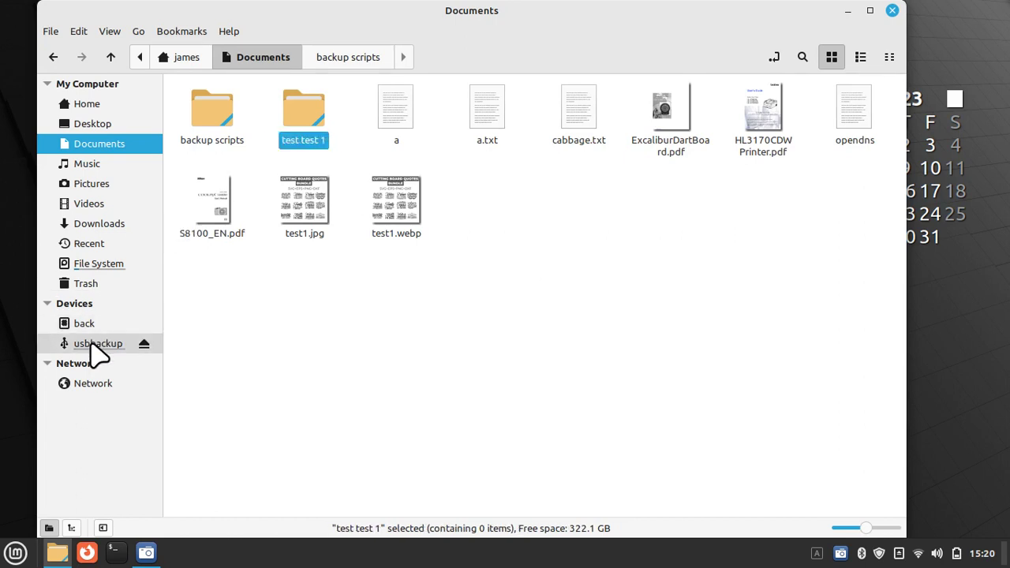
# Run the usbdoc script from Documents' backup scripts folder and check the usbbackup drive's Documents folder for test test 1
pyautogui.click(95, 346)
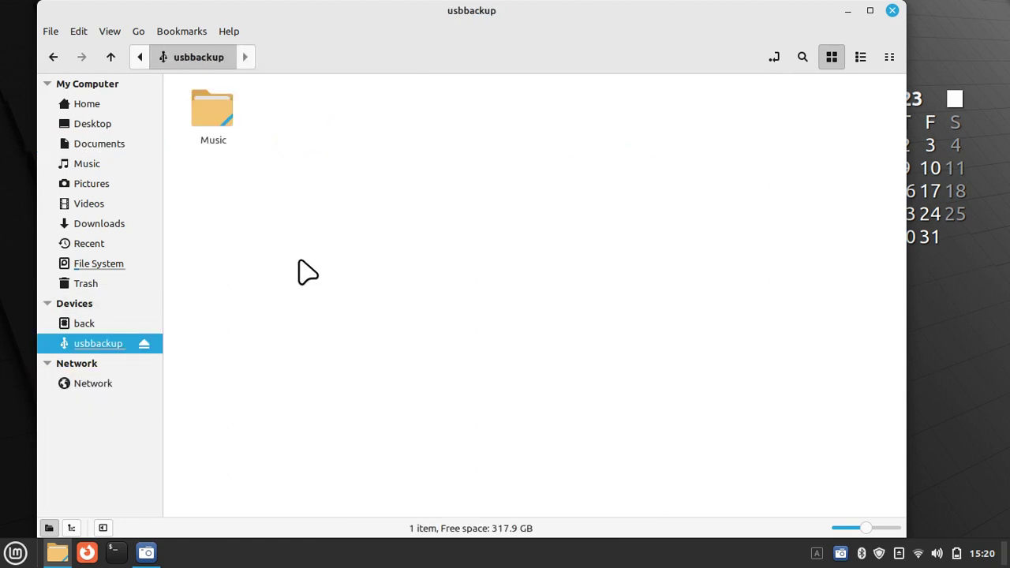
pyautogui.click(114, 150)
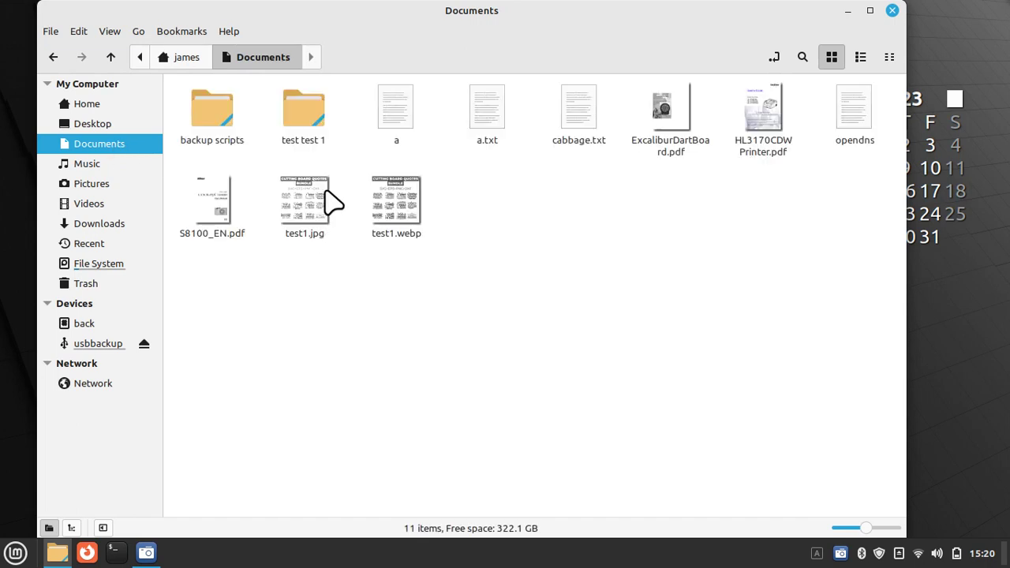
pyautogui.doubleClick(213, 115)
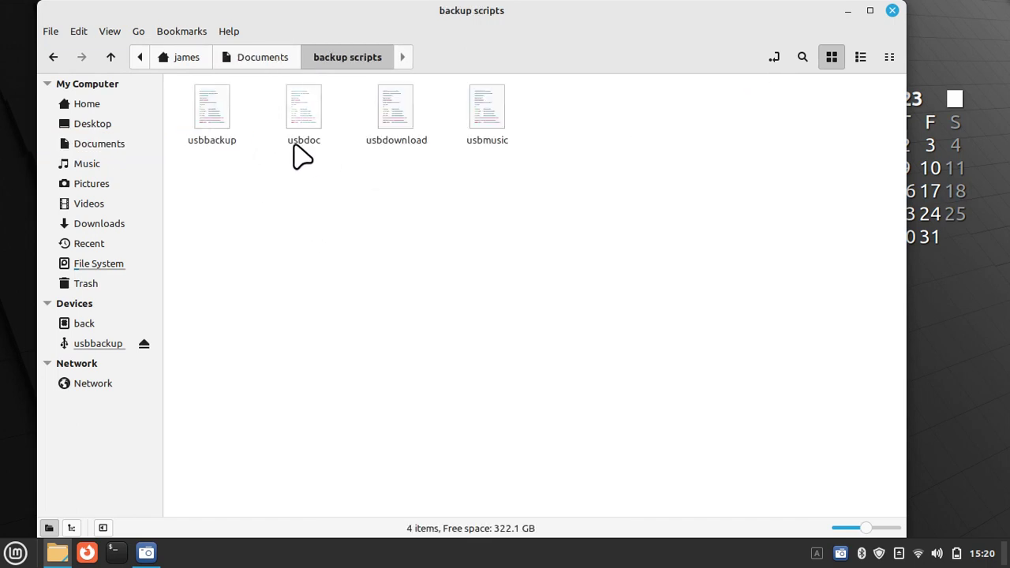
pyautogui.click(308, 116)
pyautogui.doubleClick(308, 116)
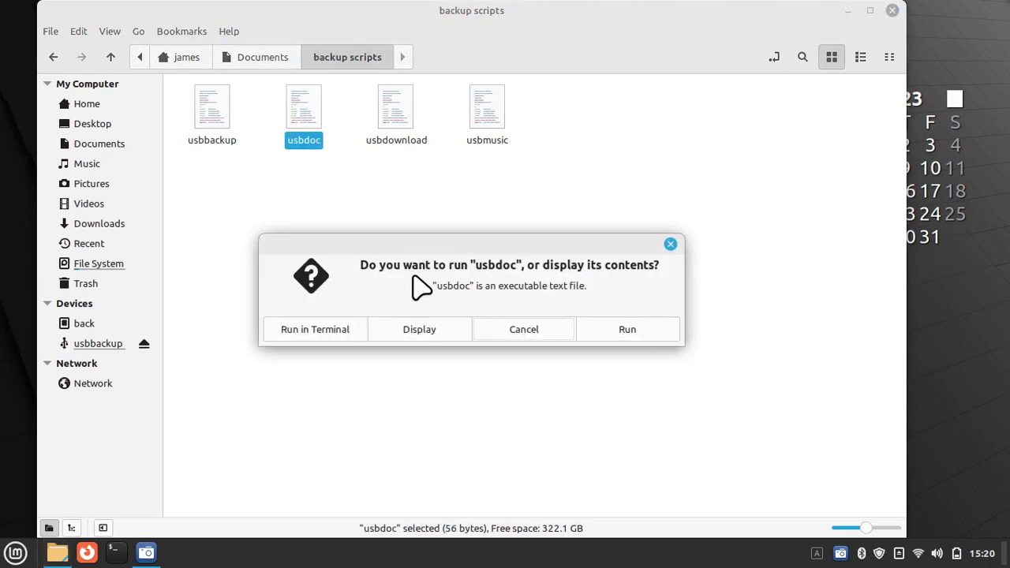
pyautogui.click(634, 333)
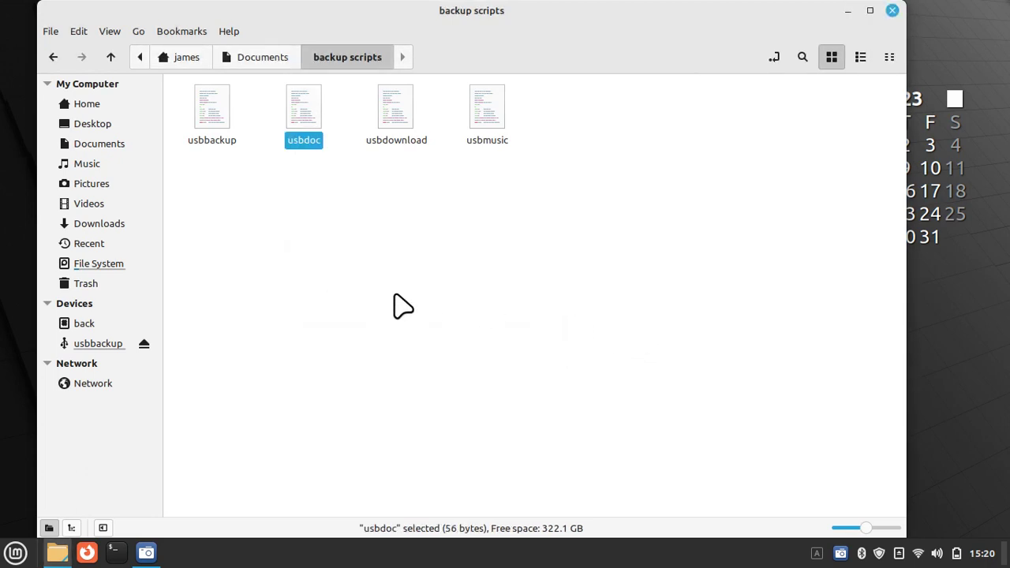
pyautogui.click(88, 343)
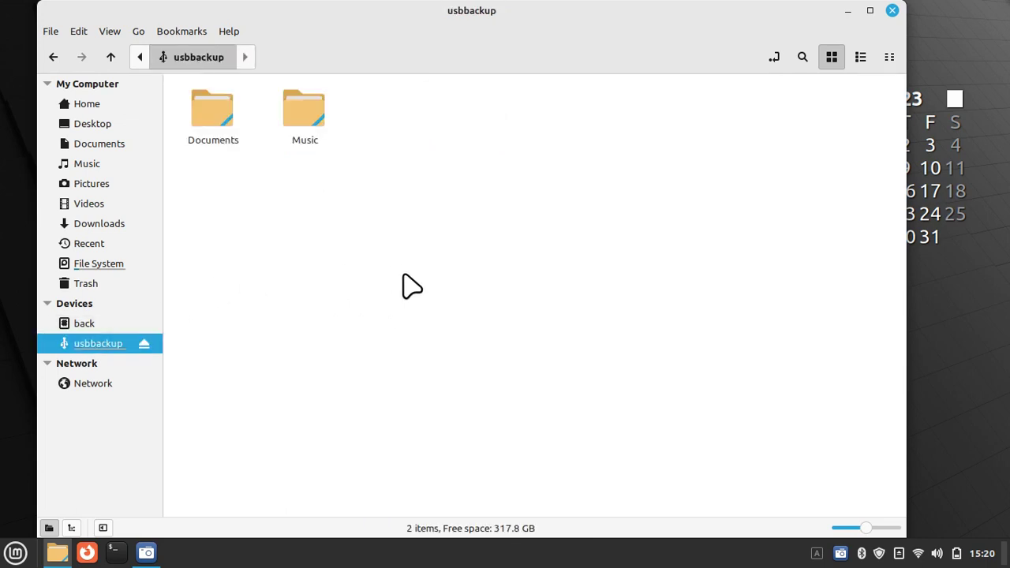
pyautogui.doubleClick(221, 129)
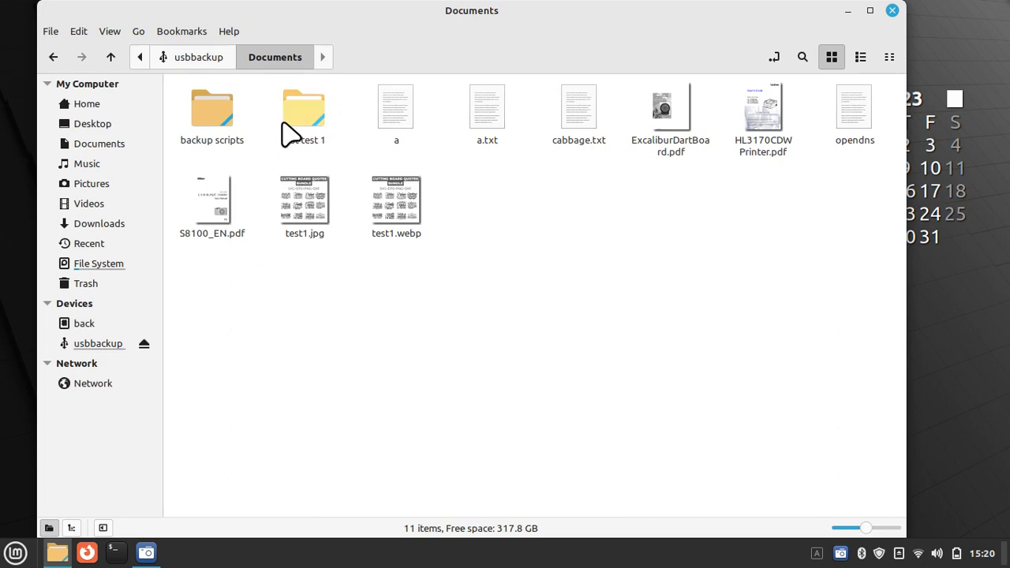
# Create a second new folder named test test 2 in the home Documents folder
pyautogui.click(127, 146)
pyautogui.rightClick(450, 296)
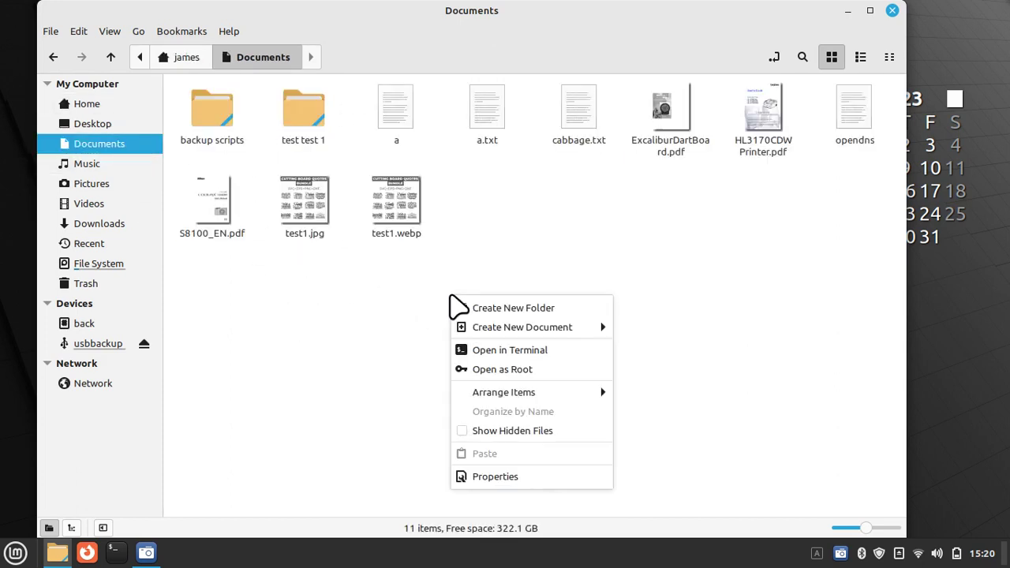
pyautogui.click(520, 307)
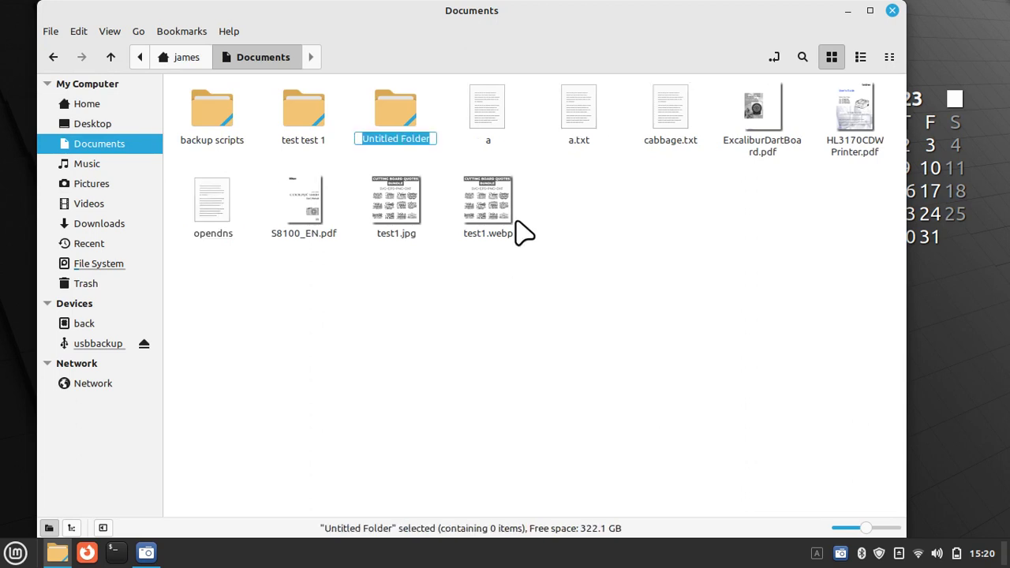
pyautogui.write('test test 2')
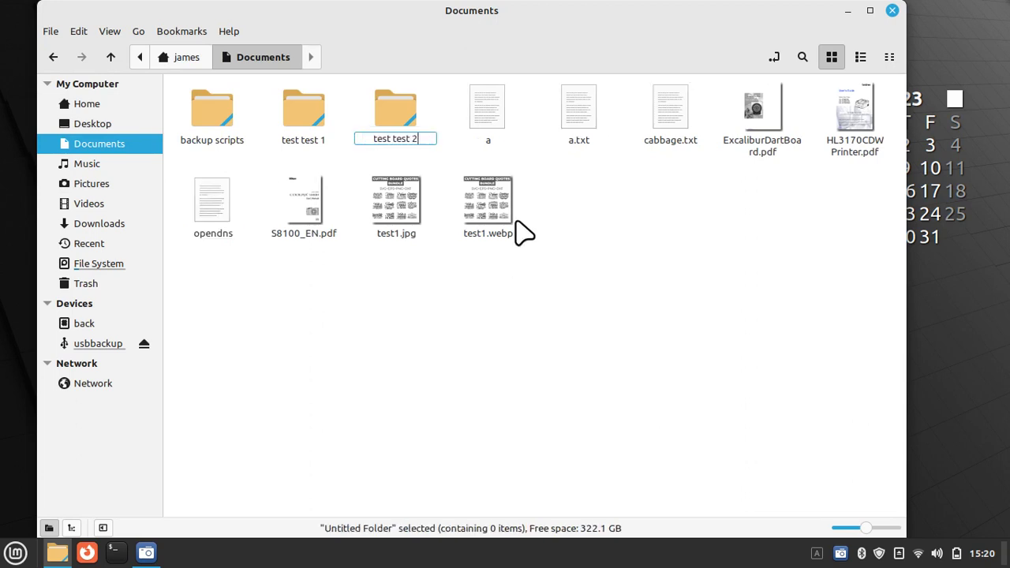
pyautogui.press('Return')
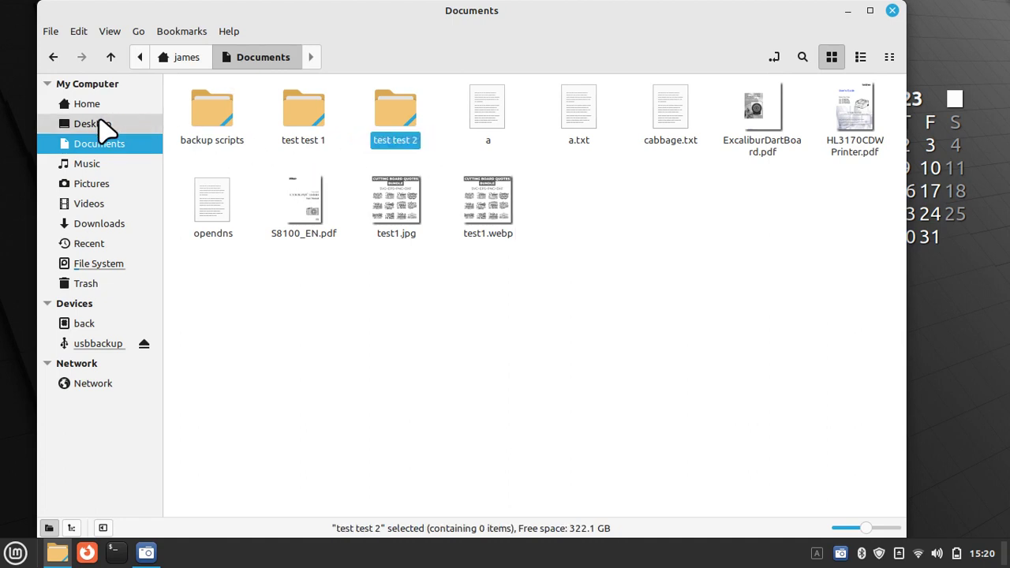
# Display the contents of the usbdoc script from the backup scripts folder, review its rsync line, and close it
pyautogui.doubleClick(207, 118)
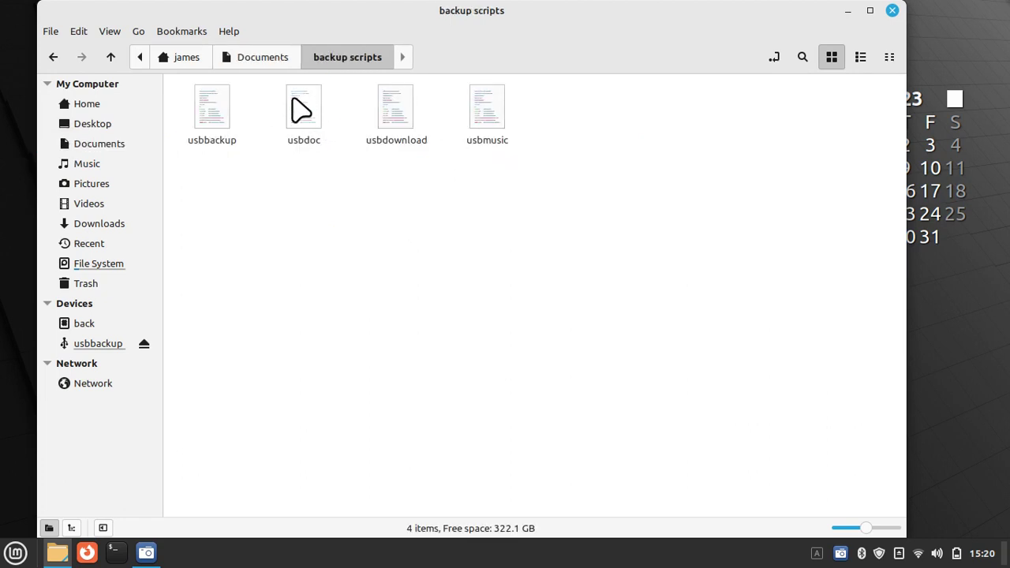
pyautogui.doubleClick(299, 110)
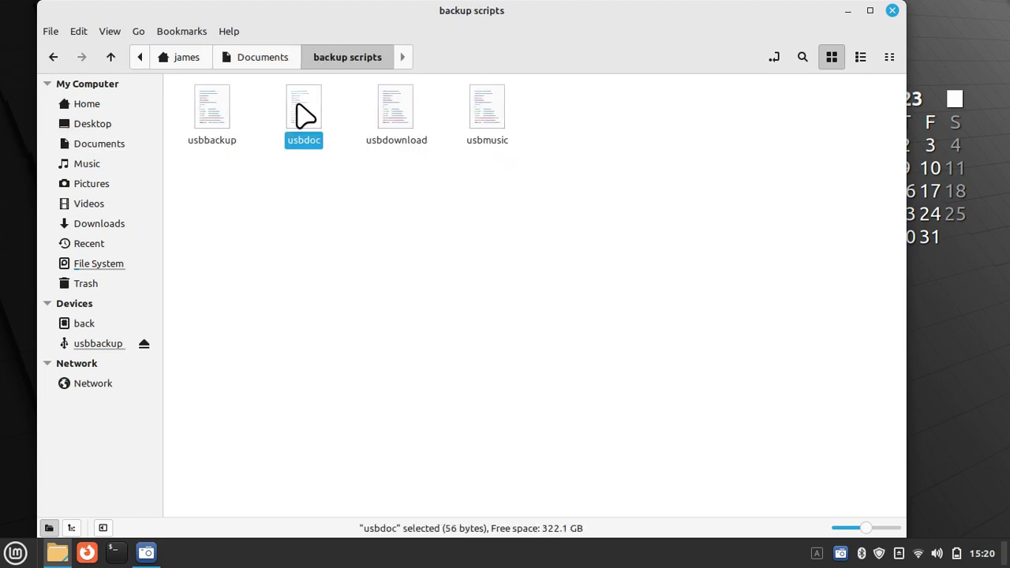
pyautogui.click(403, 331)
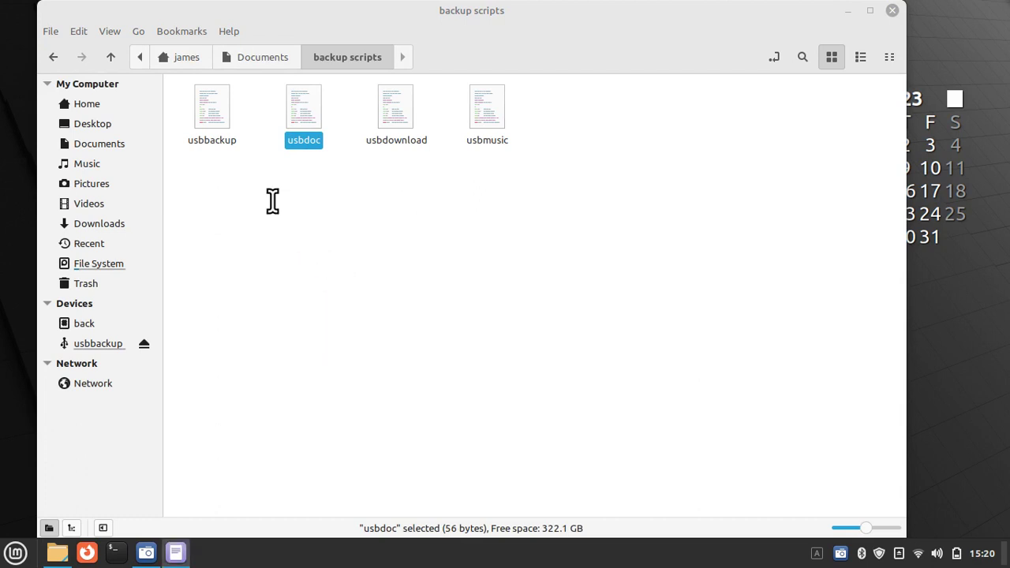
pyautogui.moveTo(474, 86); pyautogui.dragTo(772, 127)
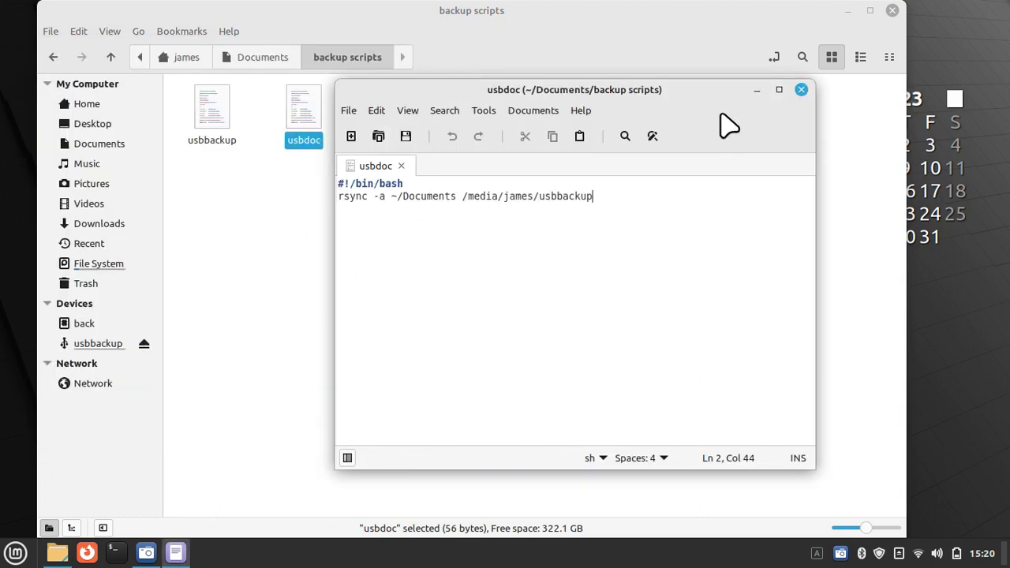
pyautogui.click(800, 89)
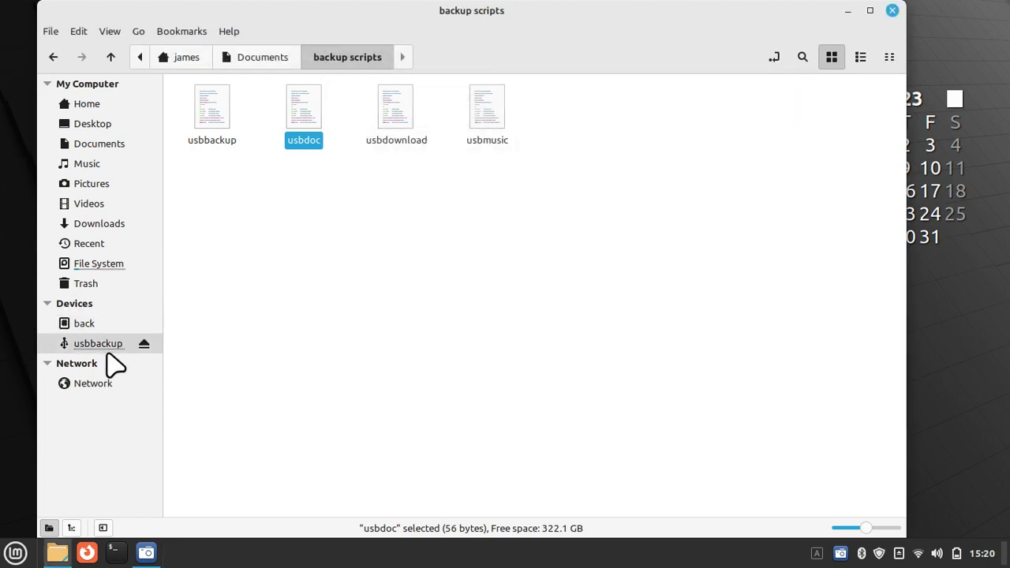
# Run the usbdoc script again and check the usbbackup drive's Documents folder for test test 2, looking inside that folder
pyautogui.doubleClick(309, 111)
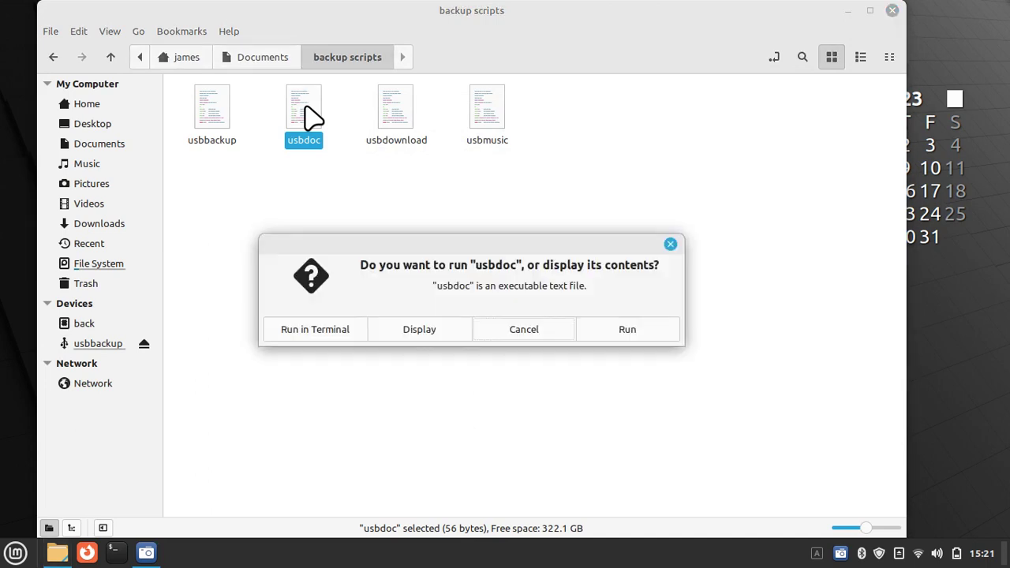
pyautogui.click(639, 331)
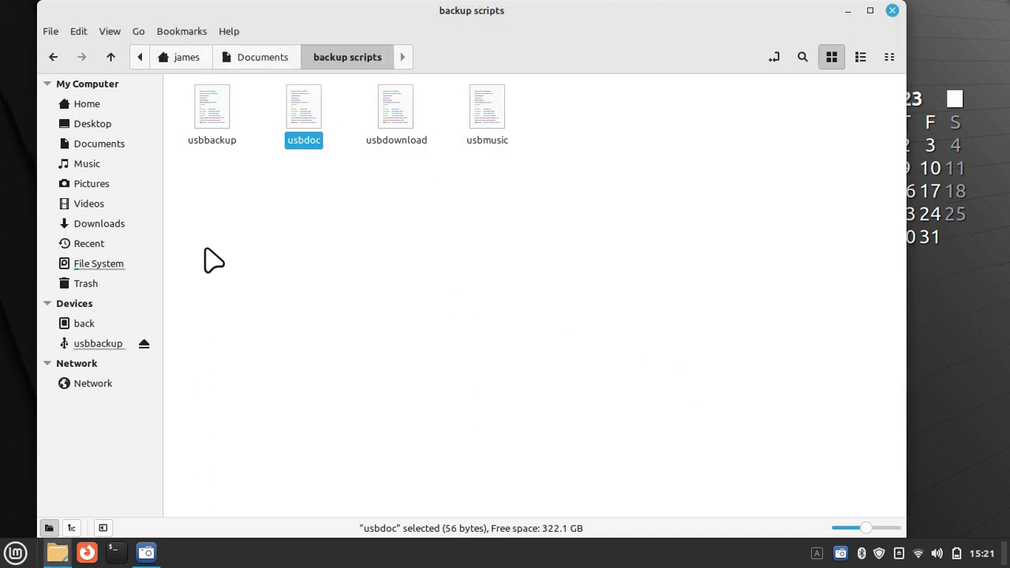
pyautogui.click(97, 345)
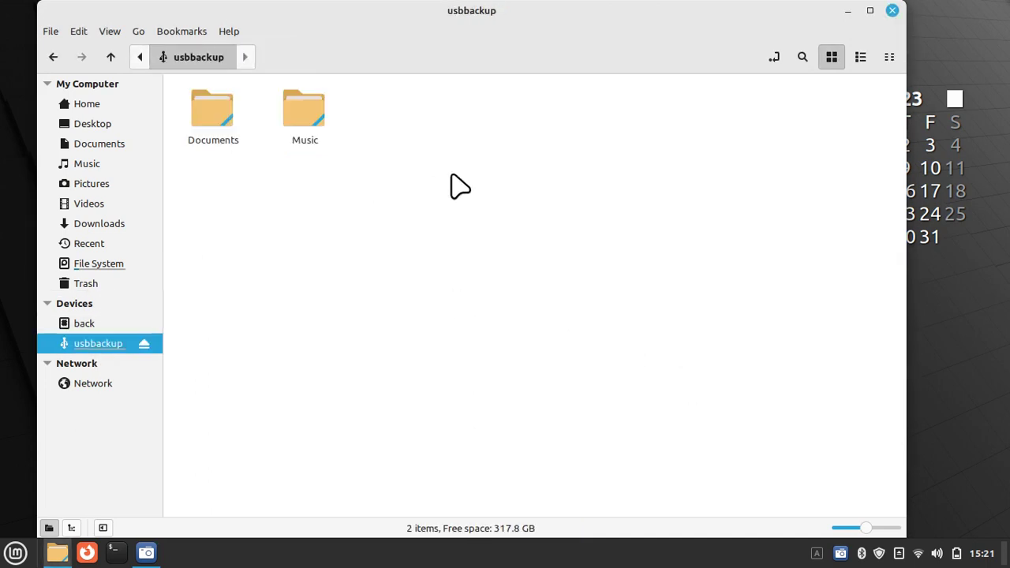
pyautogui.doubleClick(210, 119)
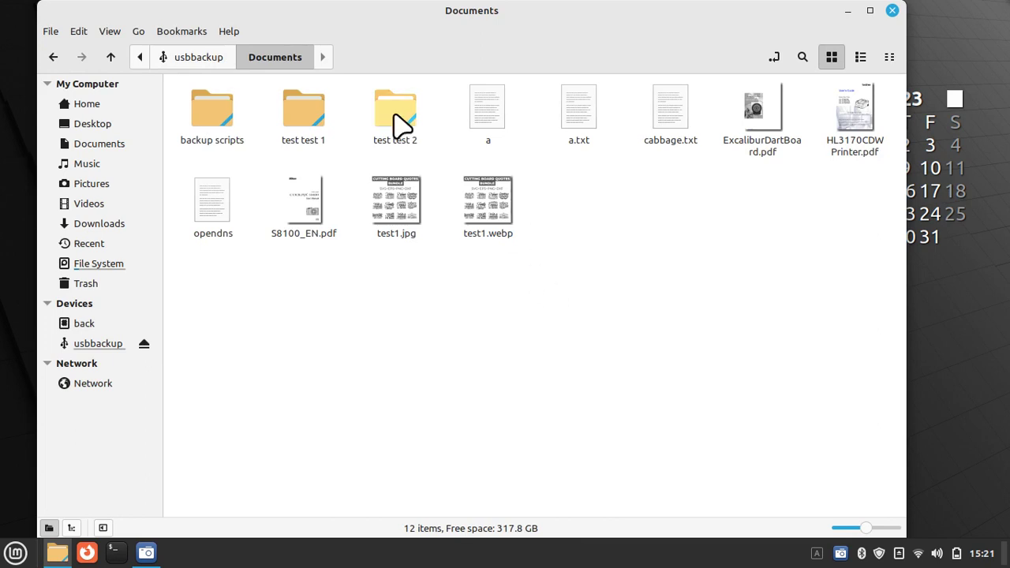
pyautogui.click(404, 128)
pyautogui.doubleClick(401, 130)
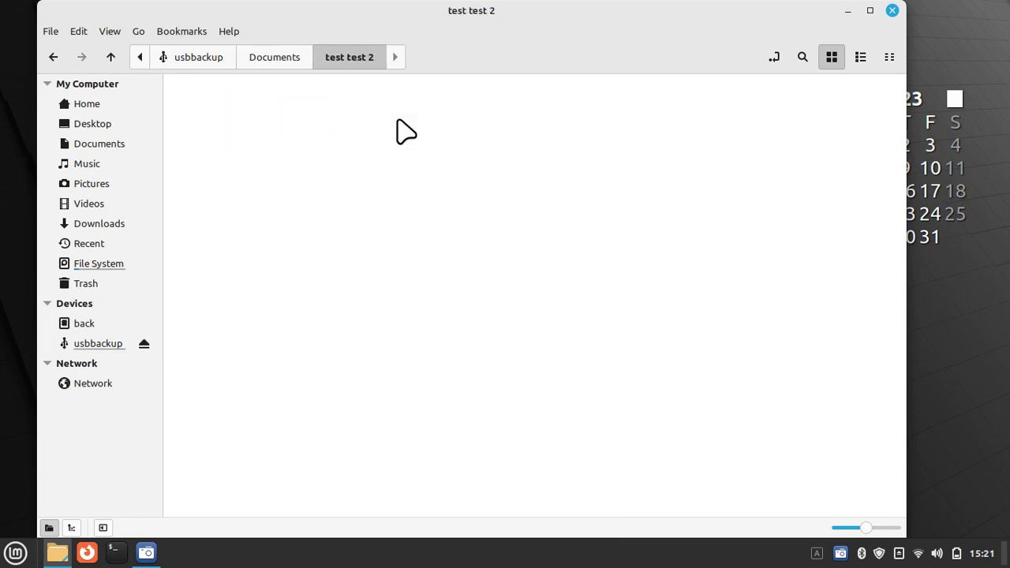
pyautogui.click(268, 60)
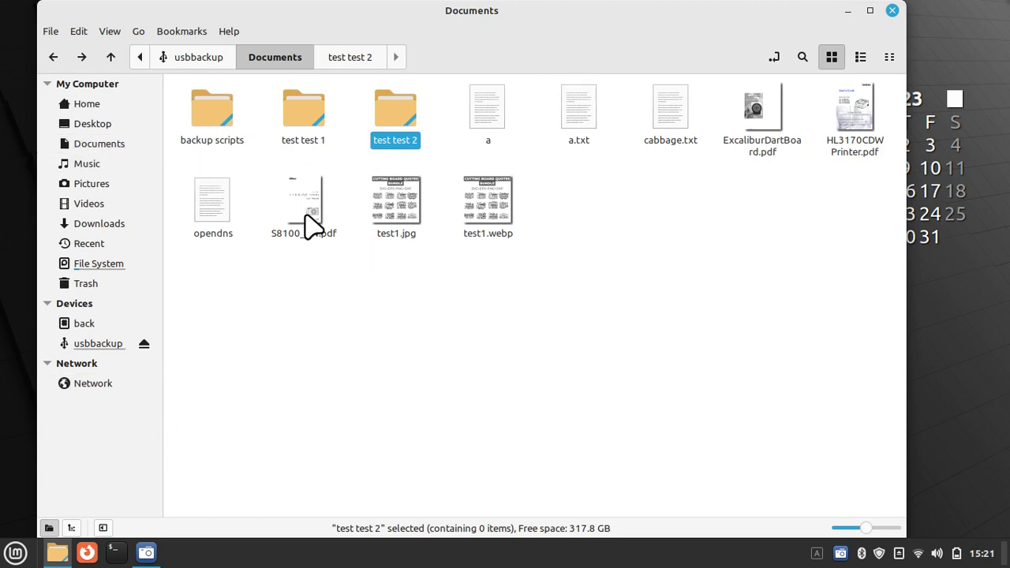
# View the usbbackup drive's top-level folders, return to the home Documents folder, and close the file manager
pyautogui.click(87, 345)
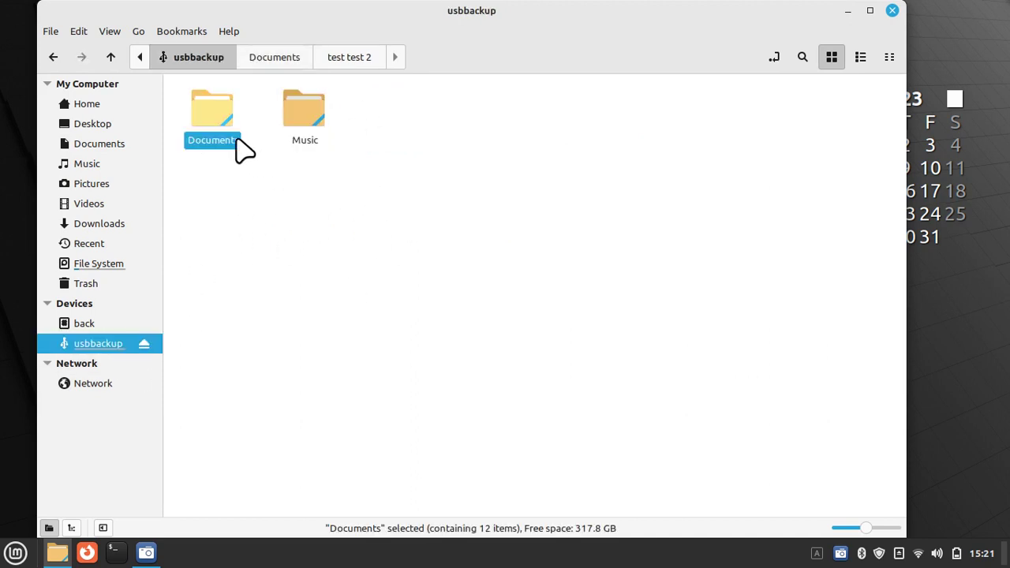
pyautogui.click(98, 145)
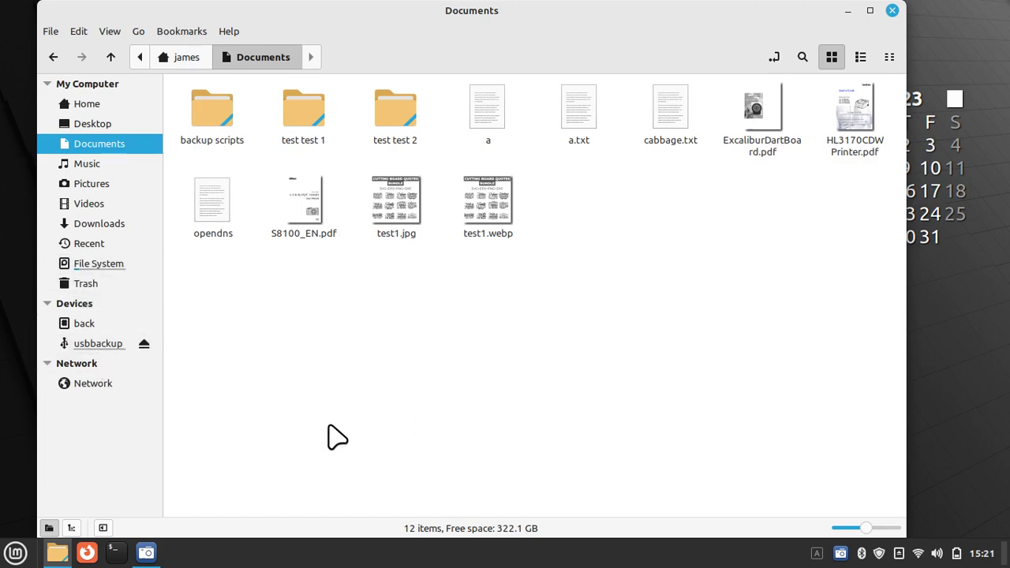
pyautogui.click(892, 10)
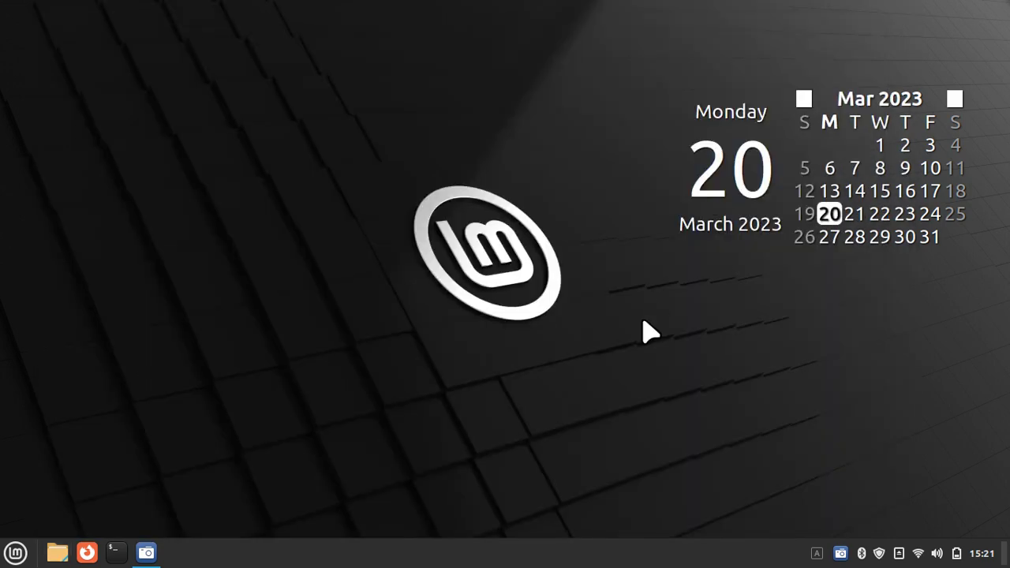